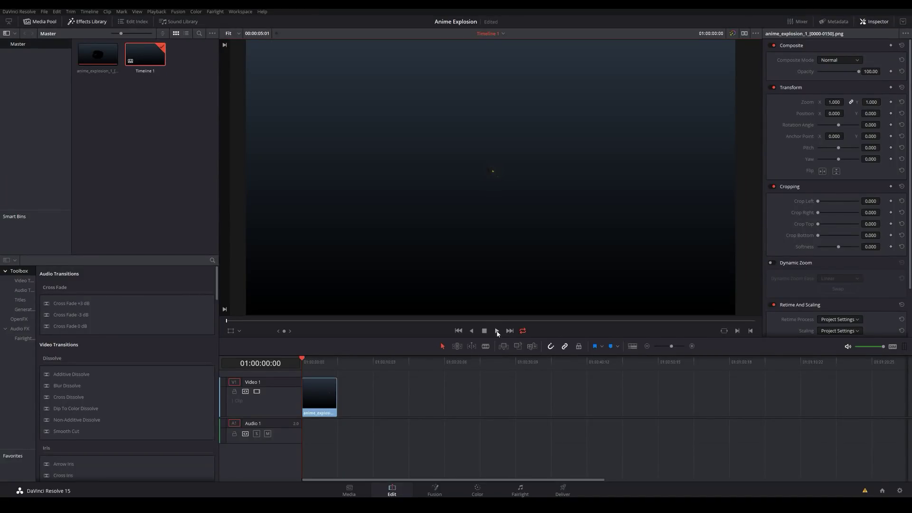
Step: Play the finished anime explosion clip on the timeline
{"action": "left_click", "coordinate": [497, 334]}
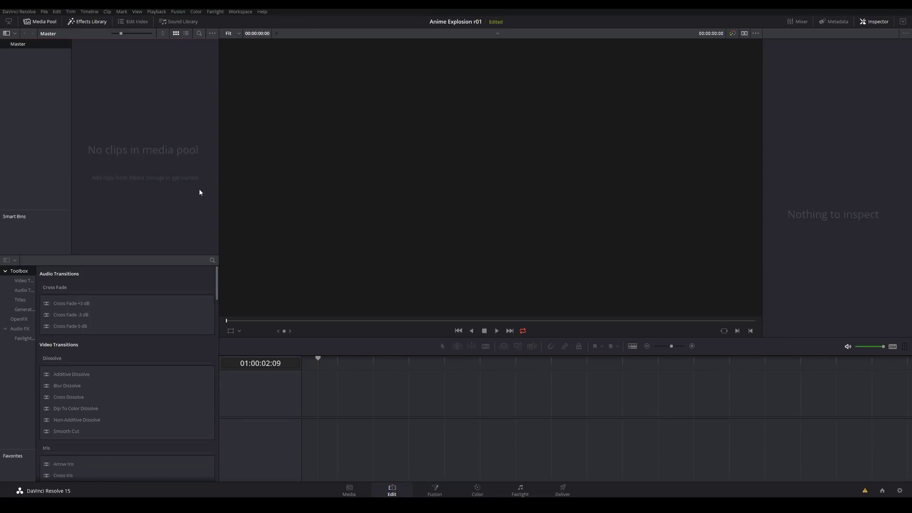
Step: Create a new Fusion composition clip named "Cartoon Explosion" with a duration of 00:00:10:00 and a frame rate of 30
{"action": "right_click", "coordinate": [145, 97]}
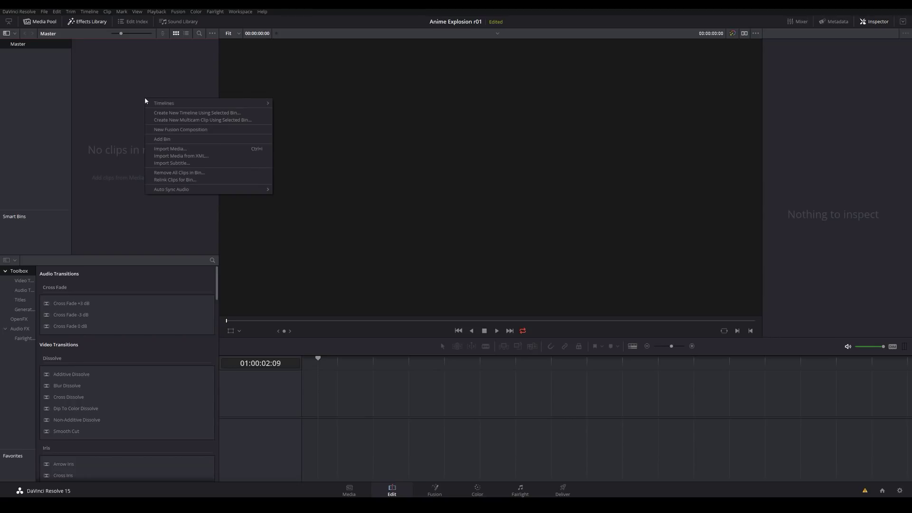
{"action": "left_click", "coordinate": [182, 130]}
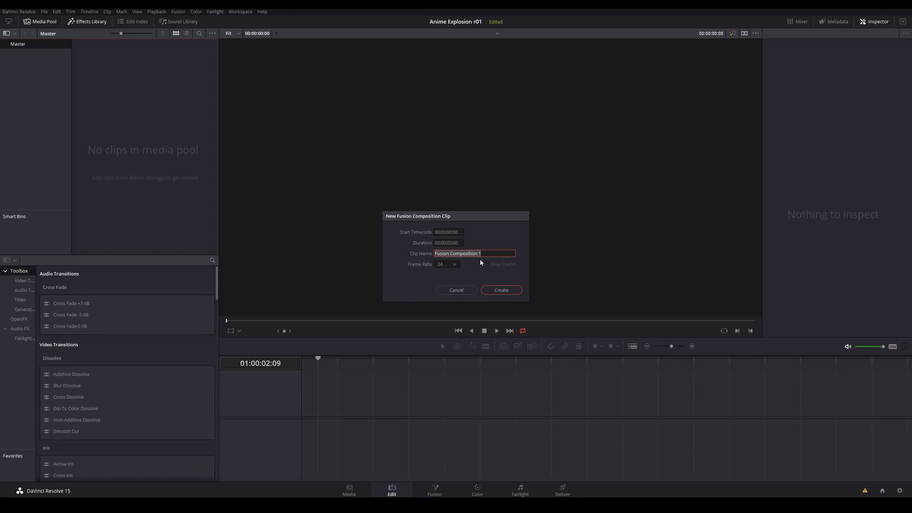
{"action": "type", "text": "Cartoon Explosion"}
{"action": "left_click", "coordinate": [451, 243]}
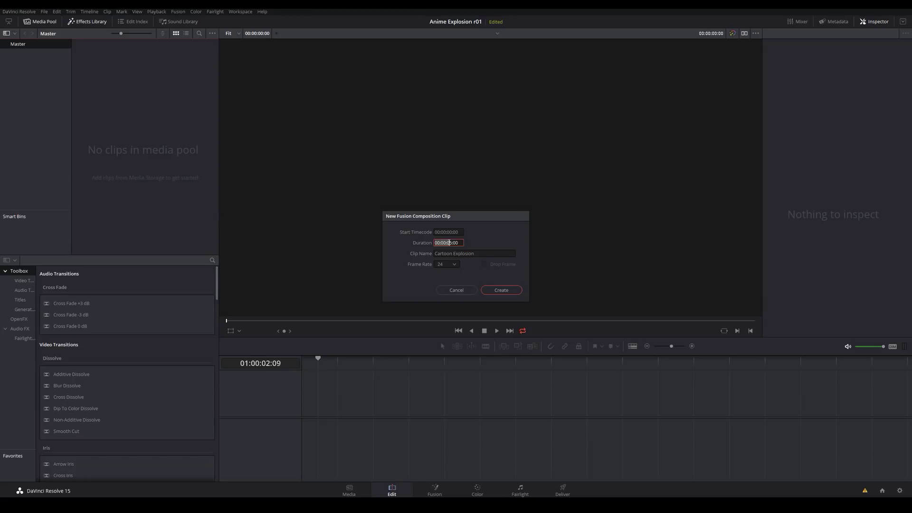
{"action": "left_click", "coordinate": [450, 243]}
{"action": "key", "text": "BackSpace"}
{"action": "left_click", "coordinate": [448, 265]}
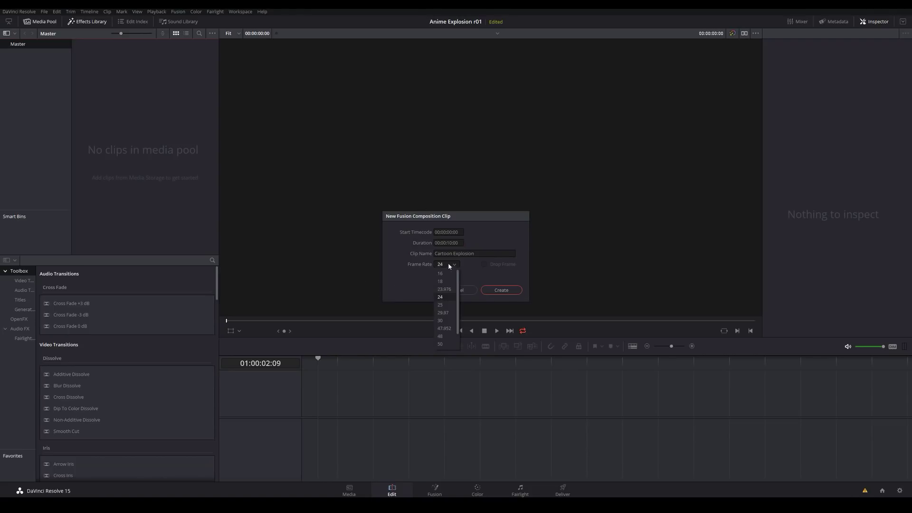
{"action": "left_click", "coordinate": [440, 320]}
{"action": "left_click", "coordinate": [501, 290]}
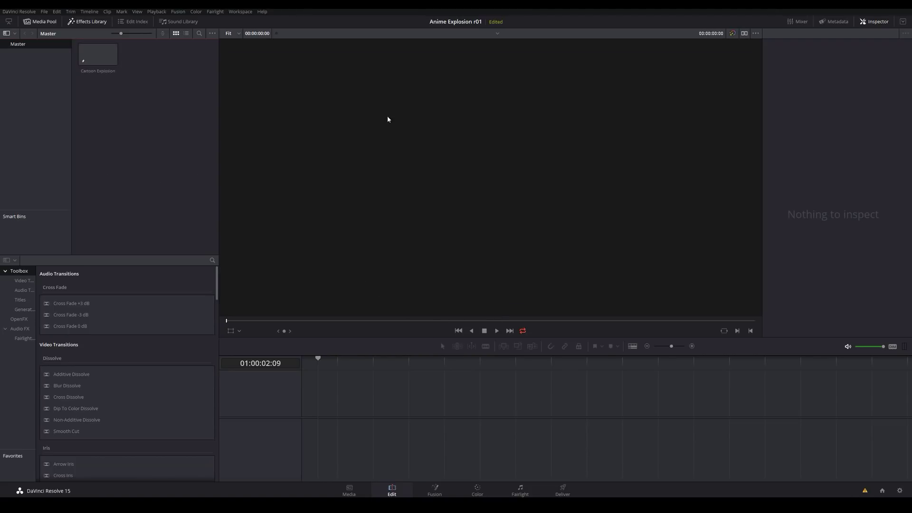
Step: Place the Cartoon Explosion clip at the start of a new timeline and open it in the Fusion page
{"action": "left_click", "coordinate": [100, 59]}
{"action": "left_click_drag", "start_coordinate": [96, 60], "coordinate": [312, 395]}
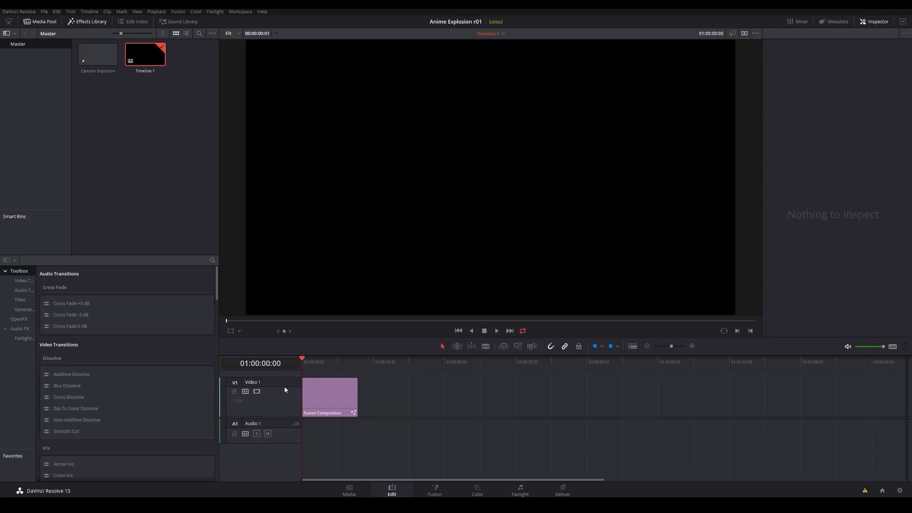
{"action": "left_click", "coordinate": [339, 396]}
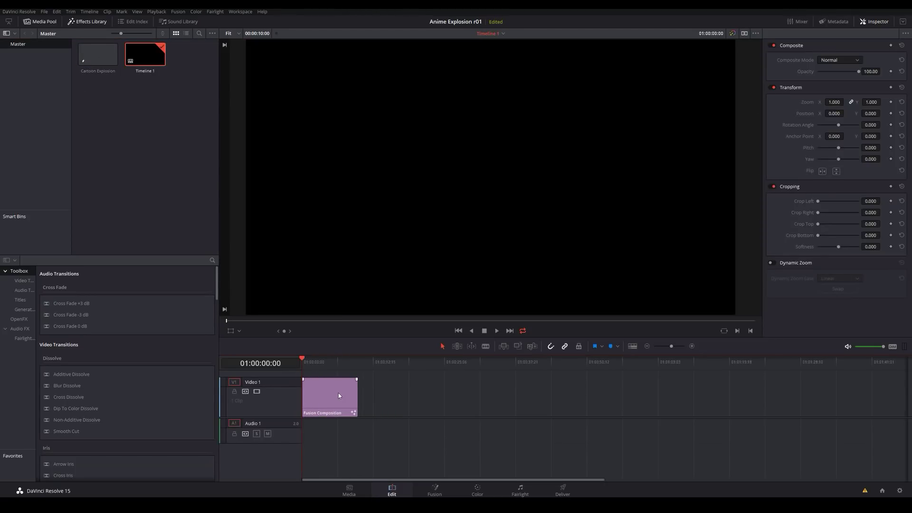
{"action": "left_click", "coordinate": [436, 492]}
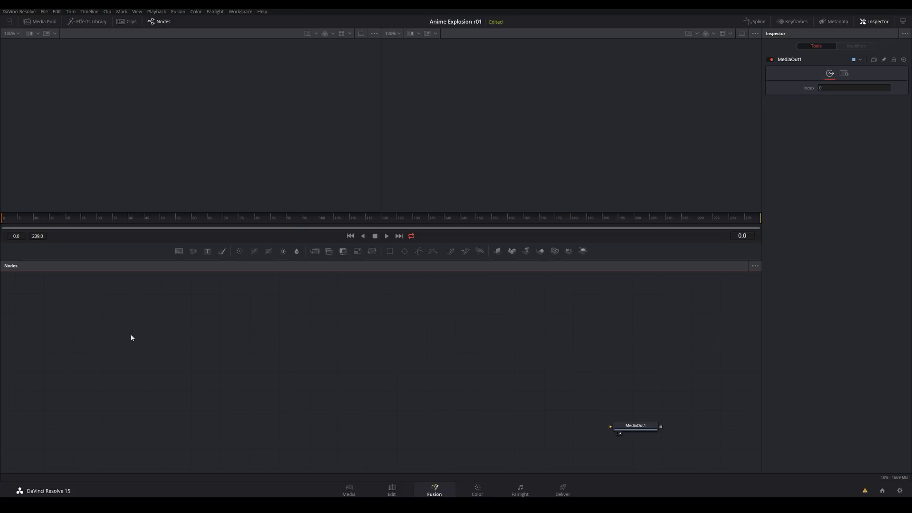
Step: Add a FastNoise generator node to the empty area of the node graph
{"action": "right_click", "coordinate": [148, 324]}
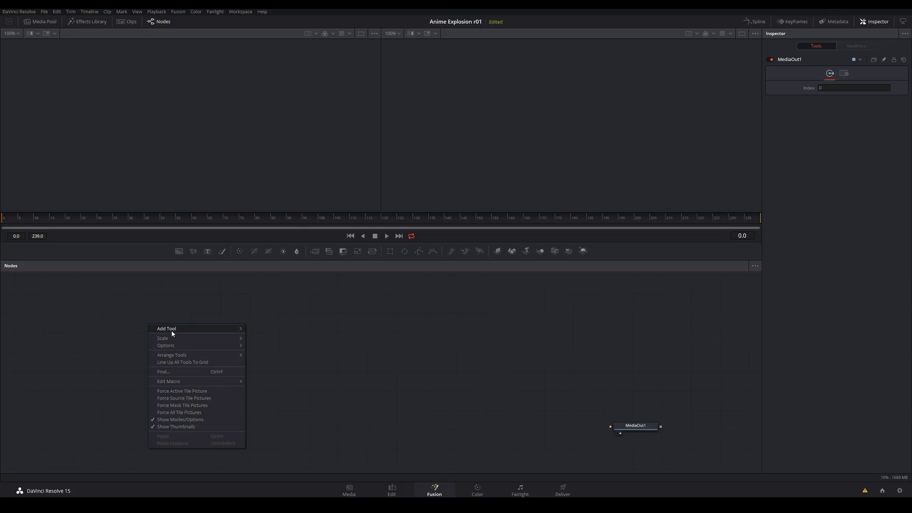
{"action": "mouse_move", "coordinate": [173, 333]}
{"action": "mouse_move", "coordinate": [275, 322]}
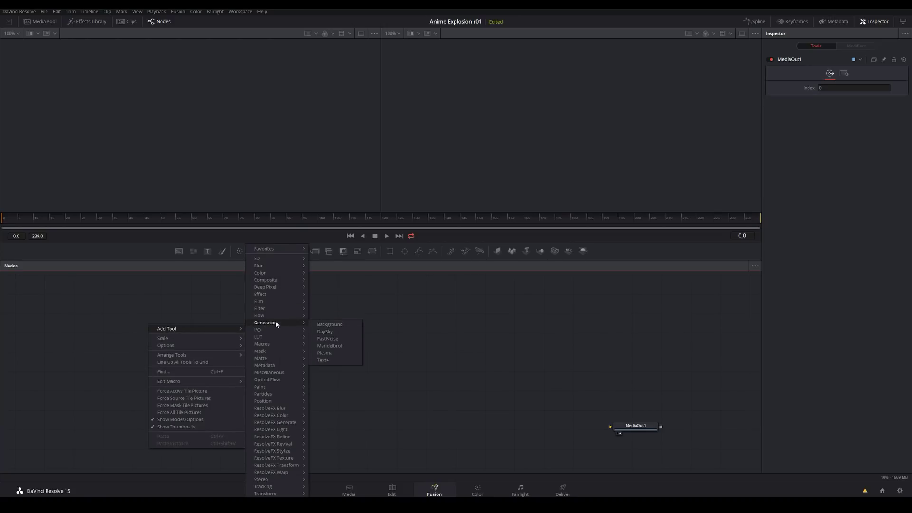
{"action": "left_click", "coordinate": [334, 341]}
{"action": "left_click_drag", "start_coordinate": [155, 326], "coordinate": [248, 357]}
{"action": "key", "text": "ctrl+z"}
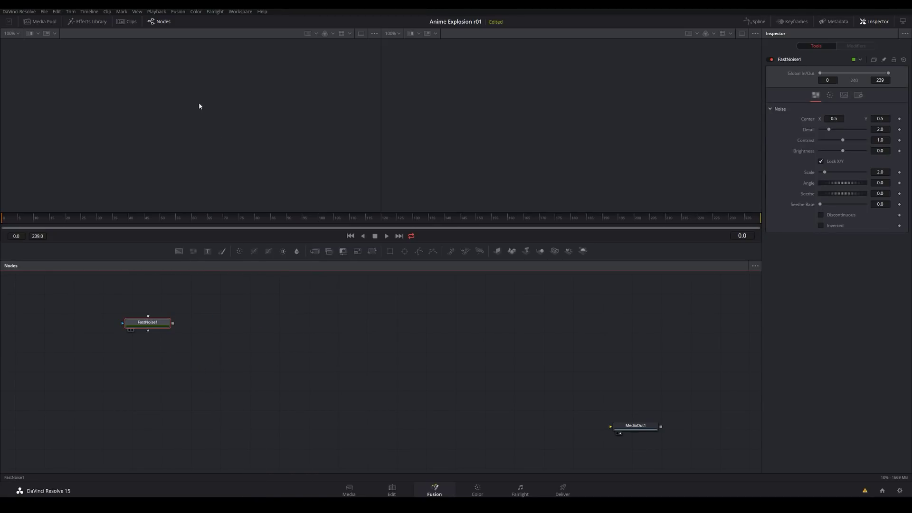
Step: Display the FastNoise1 node in the first viewer only and shift the node slightly closer to MediaOut1
{"action": "key", "text": "1"}
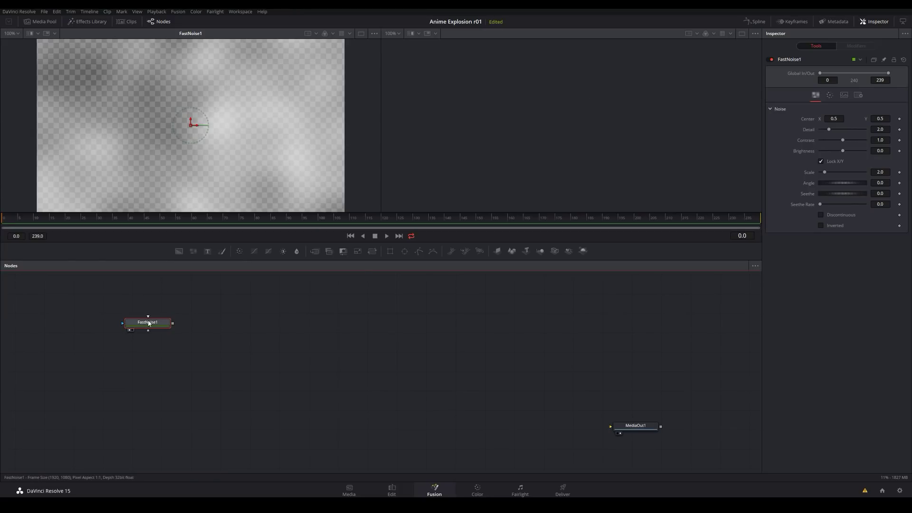
{"action": "key", "text": "2"}
{"action": "key", "text": "1"}
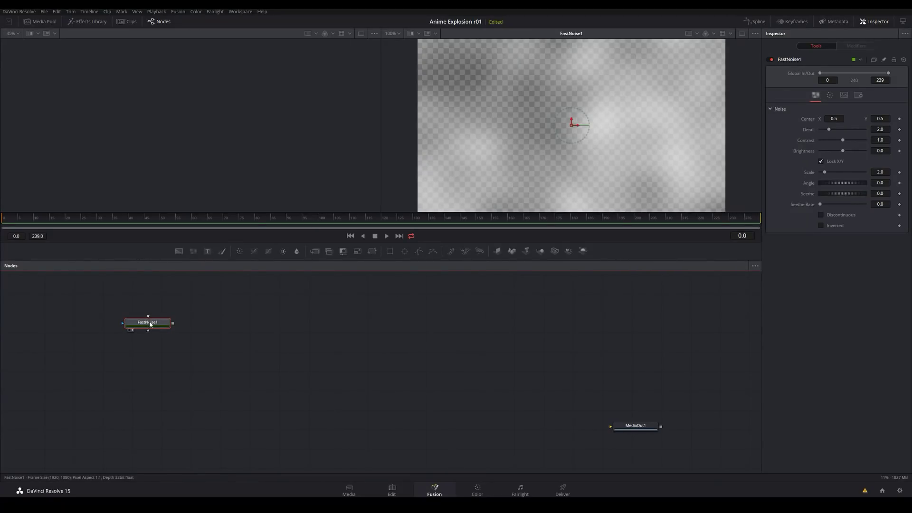
{"action": "key", "text": "2"}
{"action": "key", "text": "1"}
{"action": "key", "text": "2"}
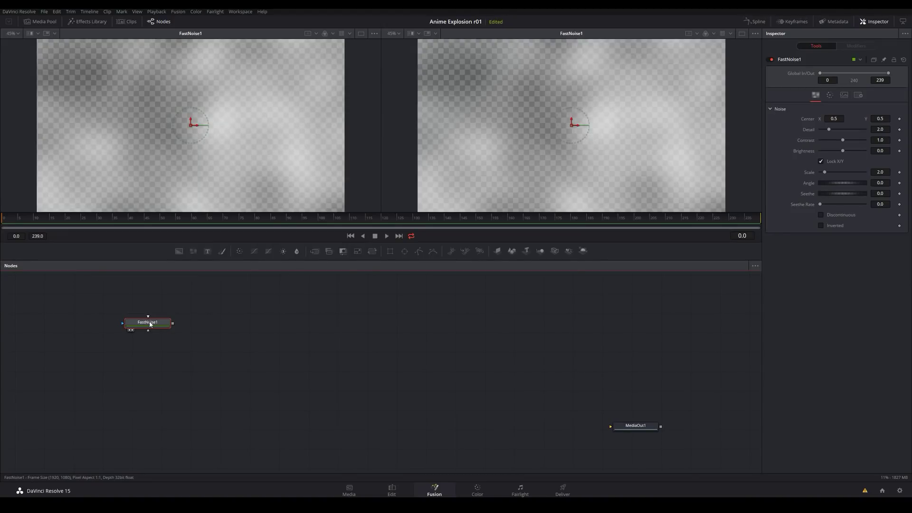
{"action": "key", "text": "2"}
{"action": "key", "text": "1"}
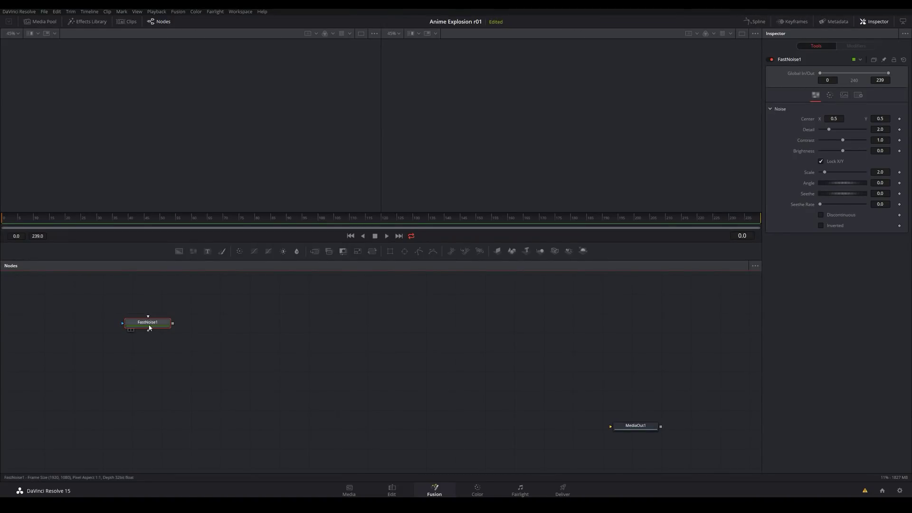
{"action": "key", "text": "1"}
{"action": "left_click_drag", "start_coordinate": [155, 329], "coordinate": [200, 344]}
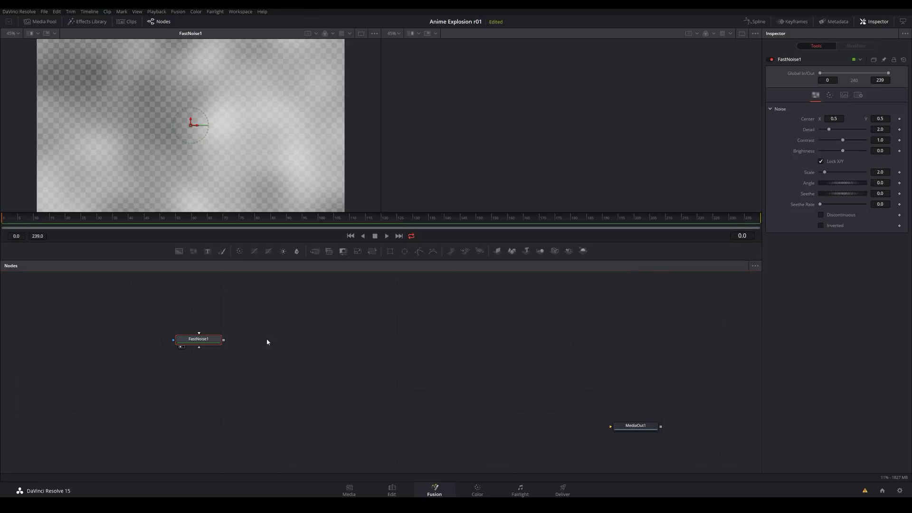
{"action": "left_click_drag", "start_coordinate": [199, 338], "coordinate": [190, 342]}
Step: Add an unconnected Shape 3D node and line it up beside FastNoise1
{"action": "left_click", "coordinate": [242, 339]}
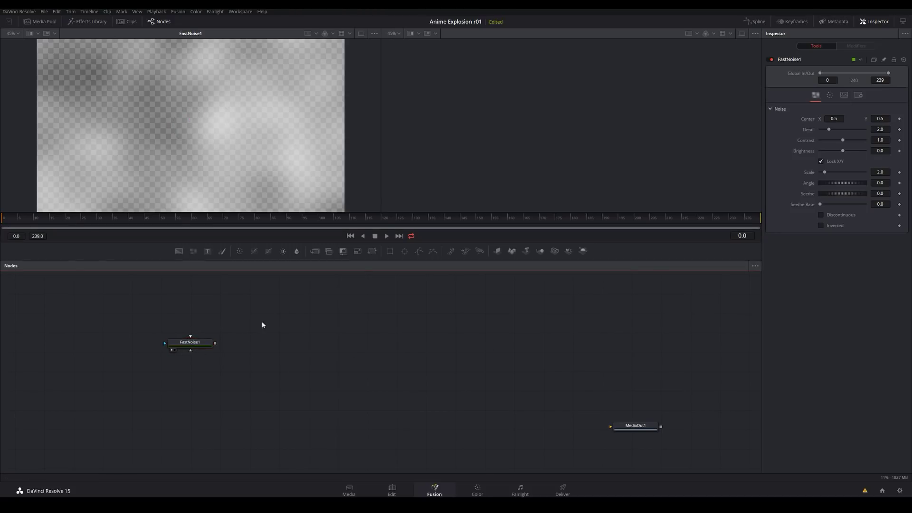
{"action": "right_click", "coordinate": [269, 308]}
{"action": "mouse_move", "coordinate": [288, 315]}
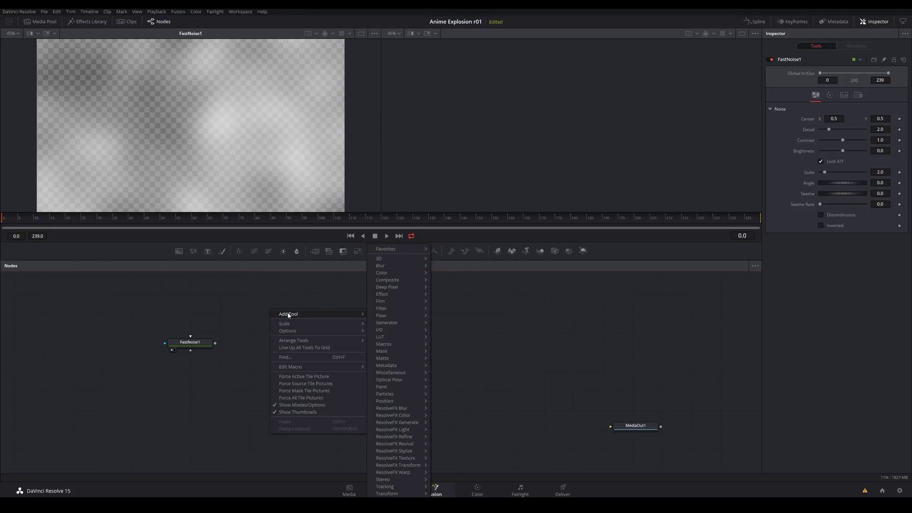
{"action": "mouse_move", "coordinate": [387, 260]}
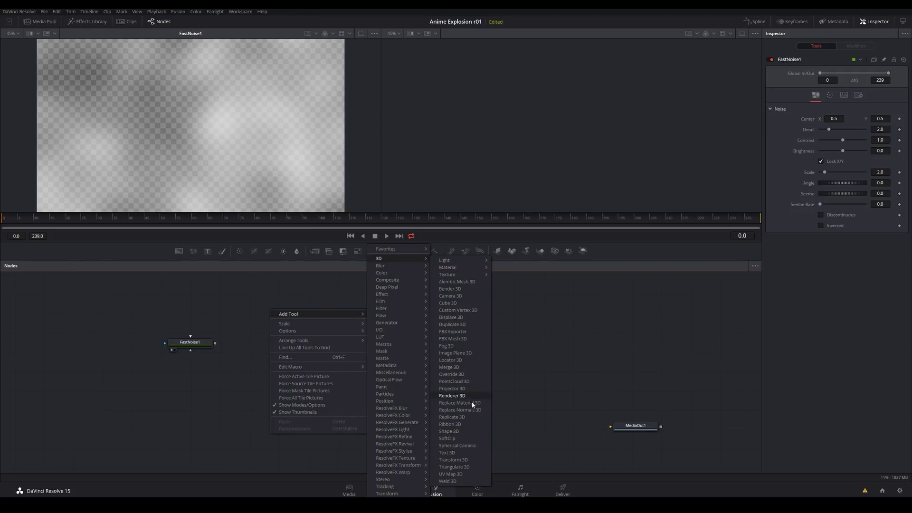
{"action": "left_click", "coordinate": [459, 431]}
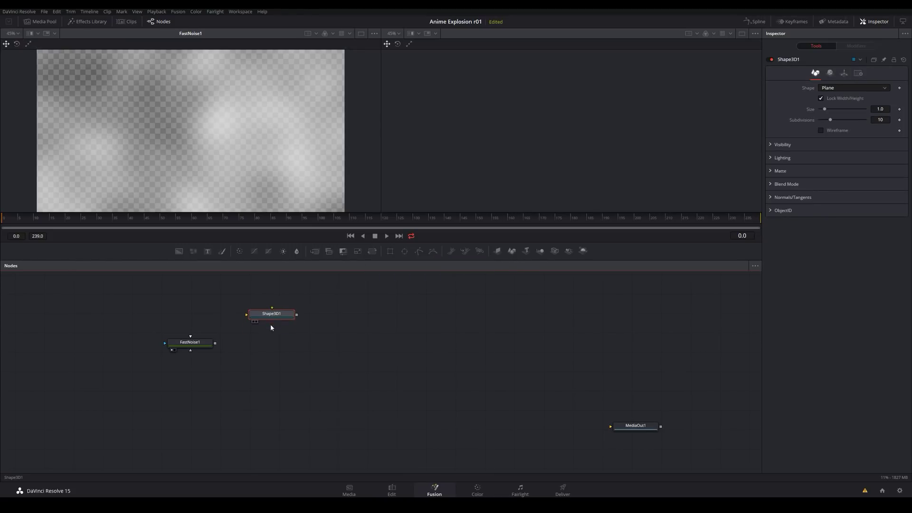
{"action": "left_click_drag", "start_coordinate": [270, 313], "coordinate": [270, 342]}
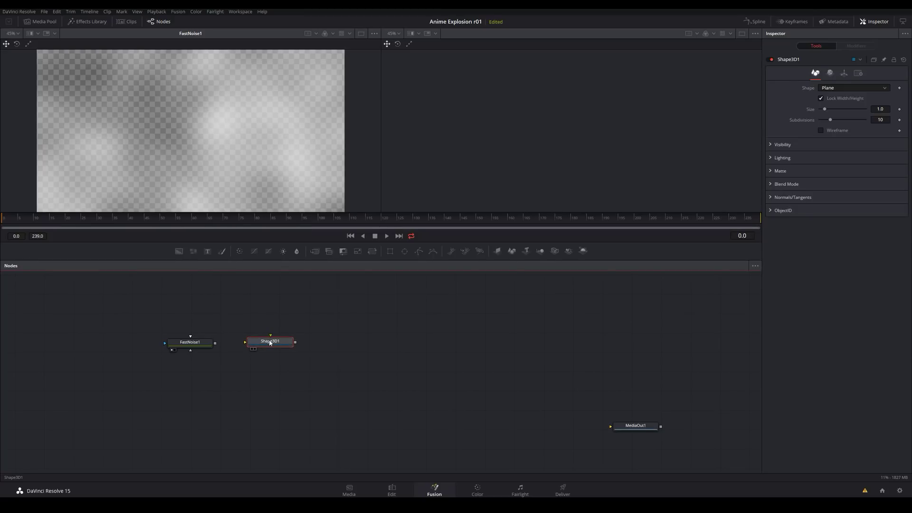
Step: Add a UV Map 3D node and line it up beside Shape3D1
{"action": "right_click", "coordinate": [342, 307]}
{"action": "mouse_move", "coordinate": [361, 311]}
{"action": "mouse_move", "coordinate": [465, 261]}
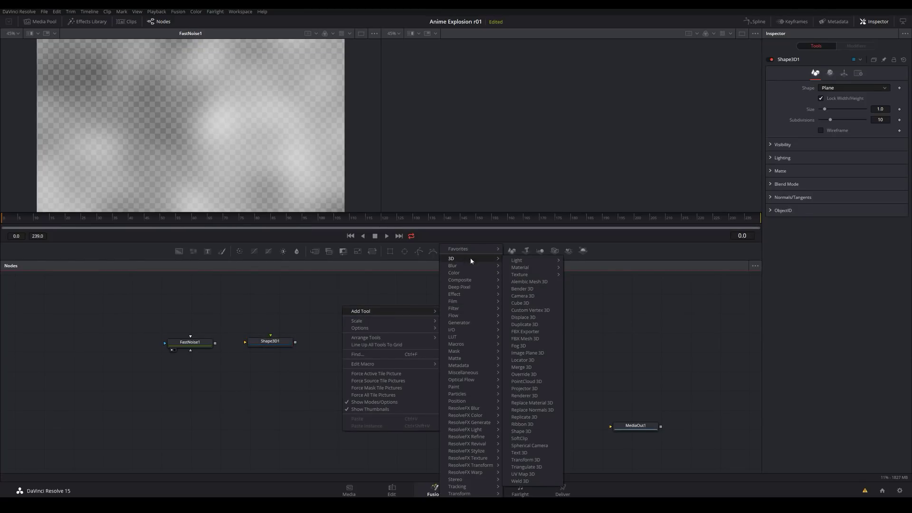
{"action": "left_click", "coordinate": [531, 473]}
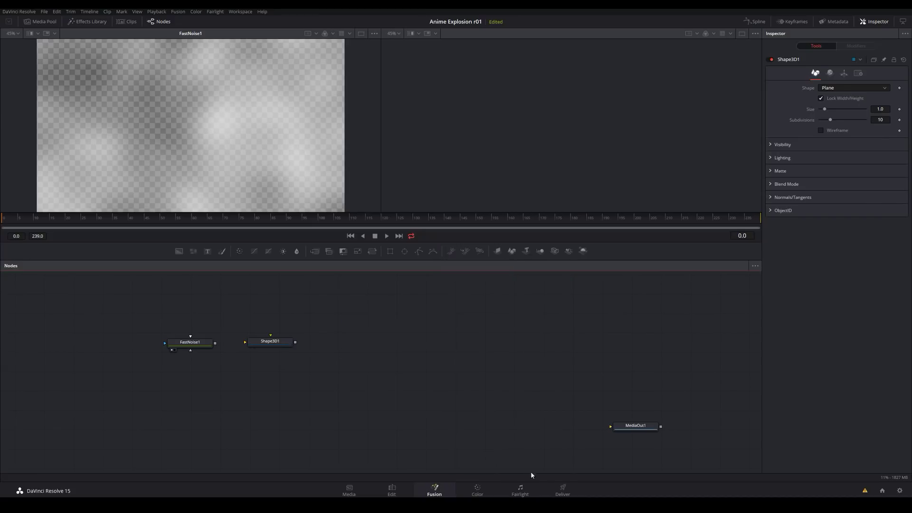
{"action": "left_click_drag", "start_coordinate": [354, 344], "coordinate": [355, 344]}
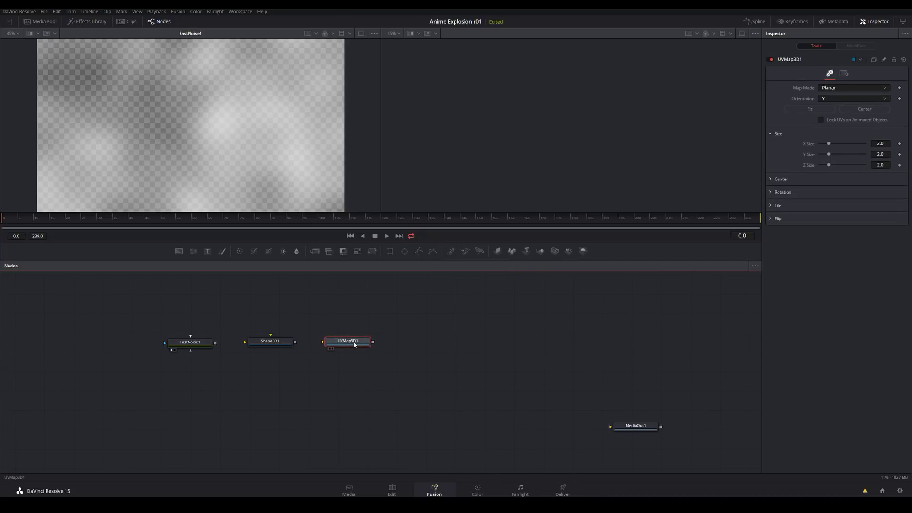
Step: Connect FastNoise1's output to Shape3D1 and Shape3D1's output to UVMap3D1
{"action": "left_click_drag", "start_coordinate": [215, 343], "coordinate": [307, 348]}
{"action": "left_click_drag", "start_coordinate": [215, 343], "coordinate": [281, 347]}
{"action": "left_click", "coordinate": [282, 347]}
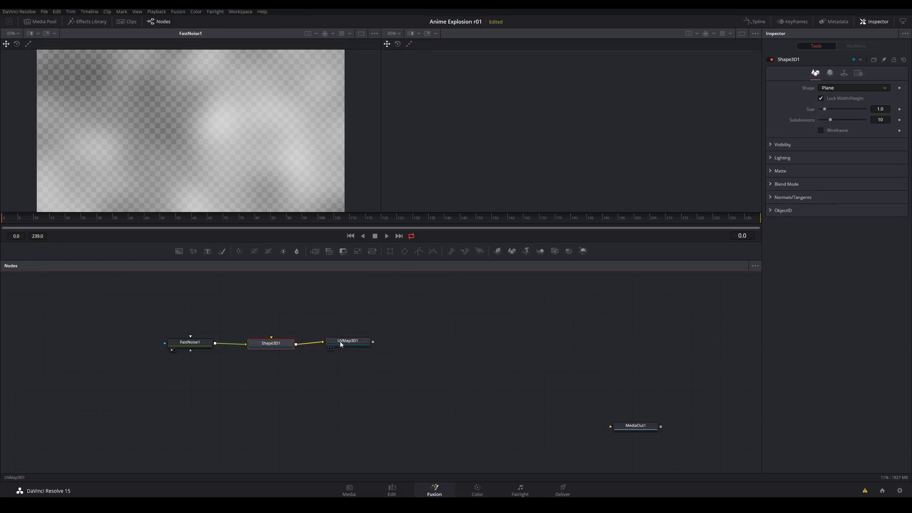
Step: Display Shape3D1 in the second viewer and change its shape from Plane to Sphere
{"action": "left_click", "coordinate": [280, 346]}
{"action": "key", "text": "2"}
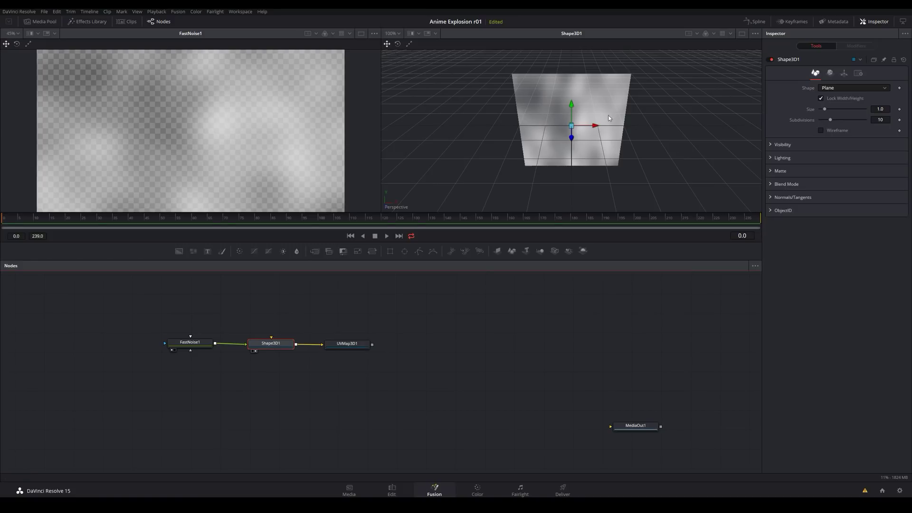
{"action": "left_click_drag", "start_coordinate": [654, 139], "coordinate": [593, 107]}
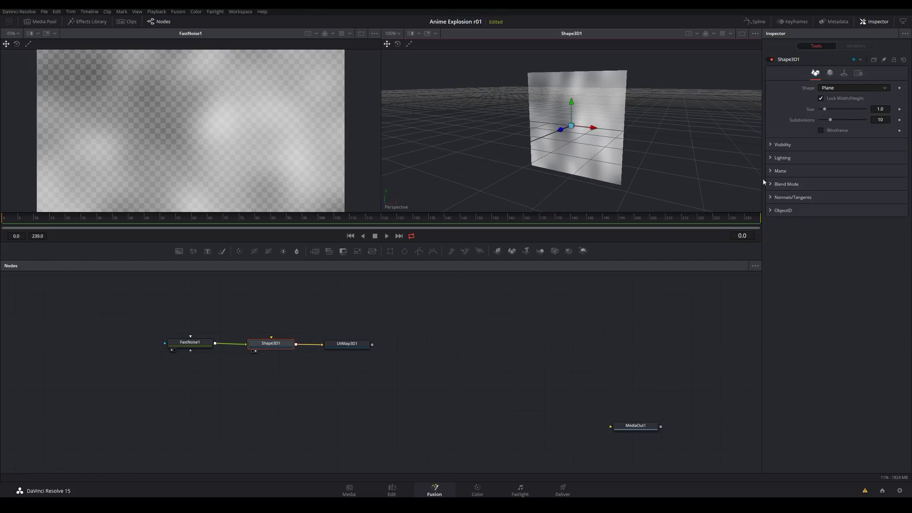
{"action": "left_click", "coordinate": [850, 87]}
{"action": "left_click", "coordinate": [838, 107]}
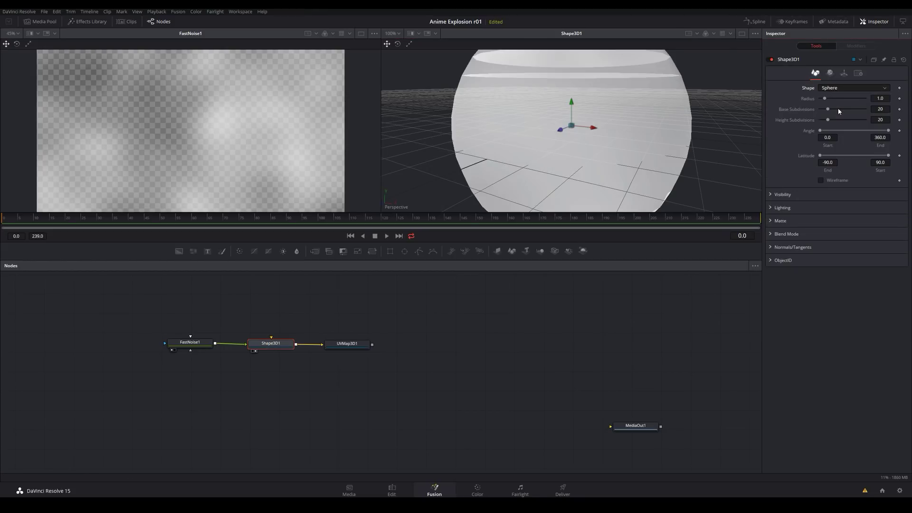
{"action": "scroll", "coordinate": [586, 124], "scroll_direction": "down", "scroll_amount": 2}
{"action": "scroll", "coordinate": [585, 121], "scroll_direction": "down", "scroll_amount": 2}
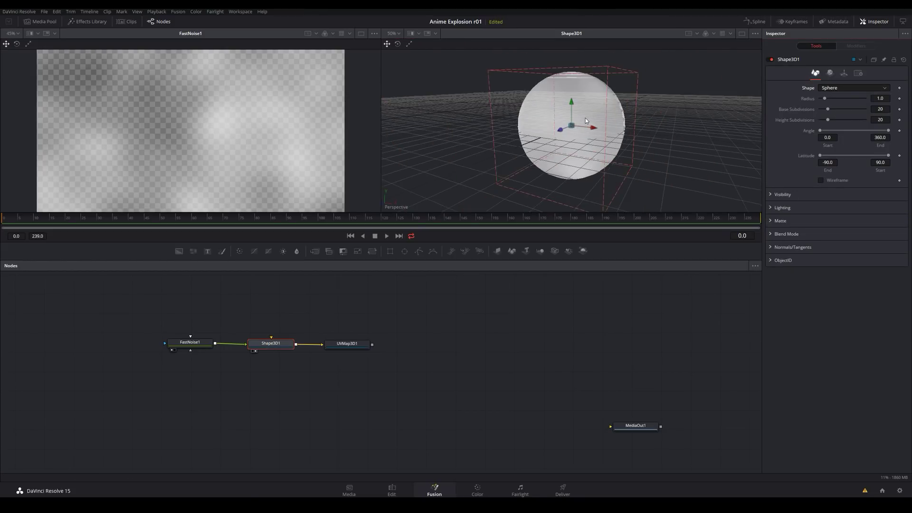
Step: Set FastNoise1's contrast to 200 and raise its detail to about 2.99
{"action": "left_click", "coordinate": [199, 343]}
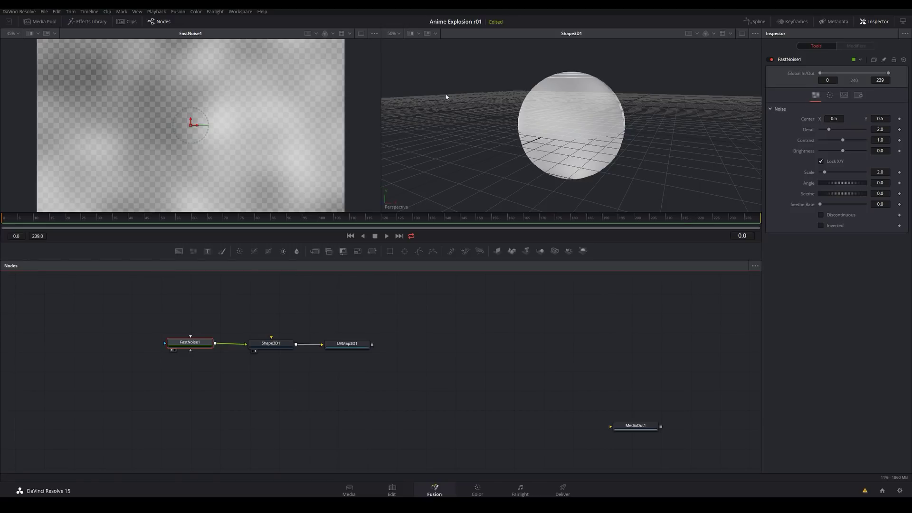
{"action": "scroll", "coordinate": [224, 126], "scroll_direction": "down", "scroll_amount": 2}
{"action": "scroll", "coordinate": [223, 127], "scroll_direction": "up", "scroll_amount": 2}
{"action": "scroll", "coordinate": [223, 128], "scroll_direction": "down", "scroll_amount": 2}
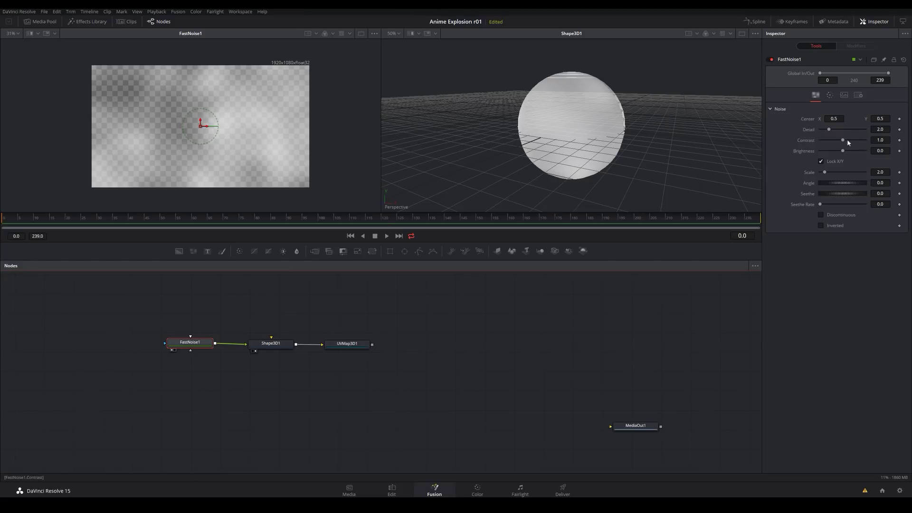
{"action": "left_click_drag", "start_coordinate": [848, 142], "coordinate": [870, 143]}
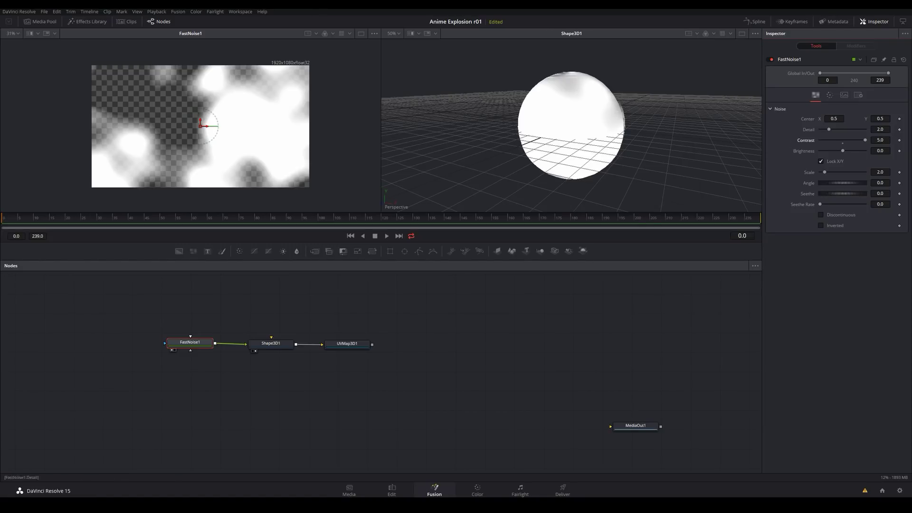
{"action": "left_click", "coordinate": [880, 139]}
{"action": "type", "text": "200"}
{"action": "key", "text": "Tab"}
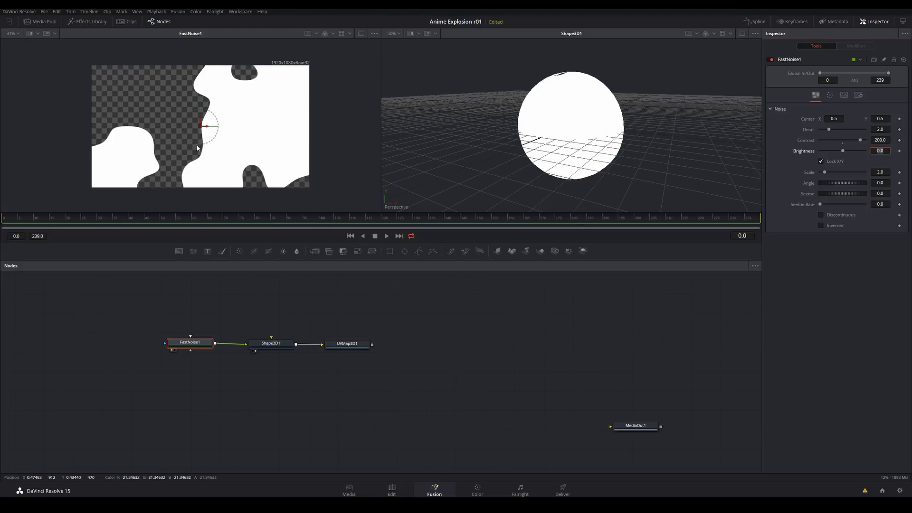
{"action": "left_click", "coordinate": [829, 130]}
{"action": "left_click_drag", "start_coordinate": [830, 131], "coordinate": [835, 132]}
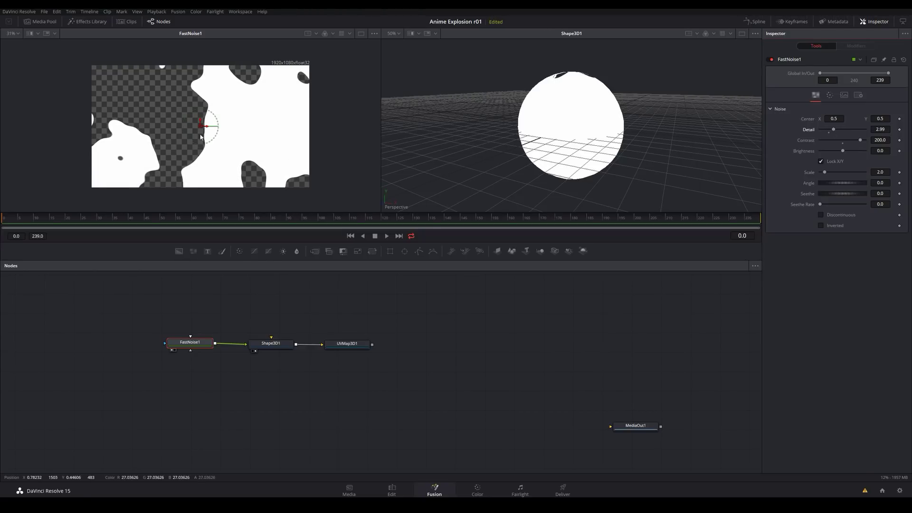
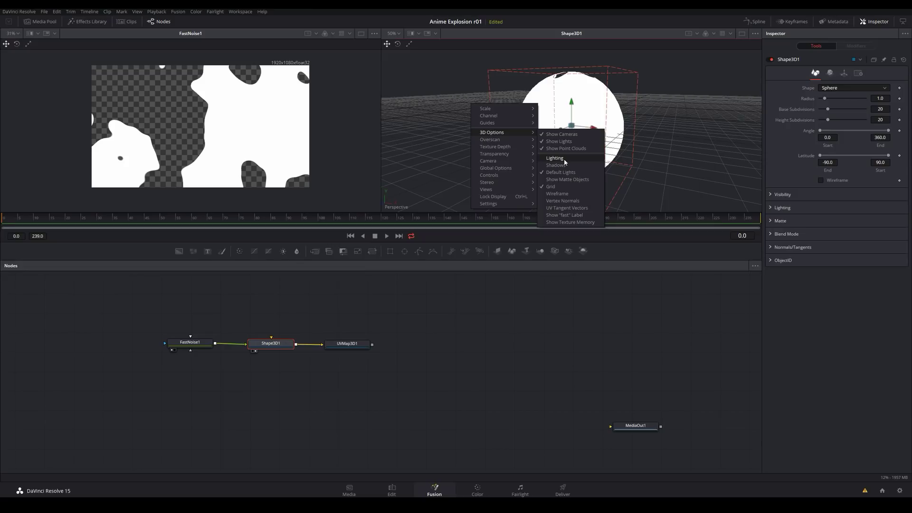
Step: Turn on lighting in the 3D options of the viewer showing Shape3D1 and orbit to inspect the shaded sphere
{"action": "left_click", "coordinate": [555, 158]}
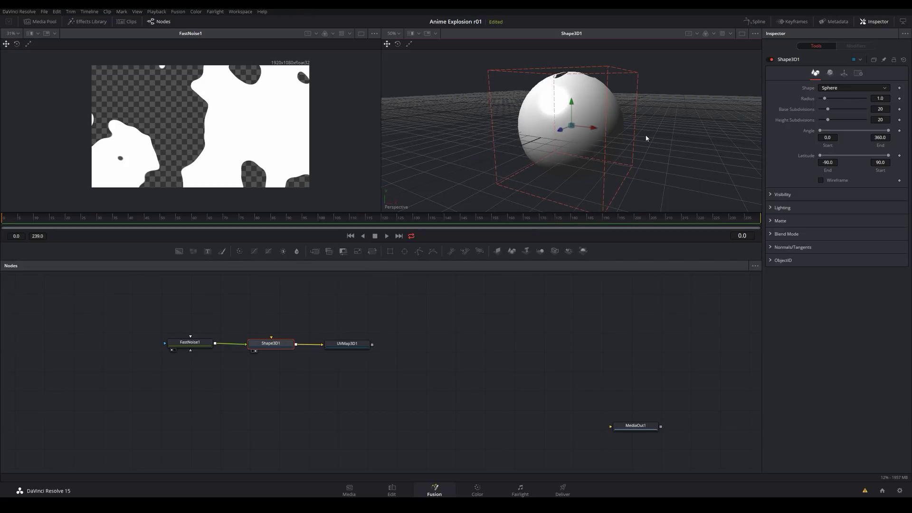
{"action": "right_click", "coordinate": [686, 105]}
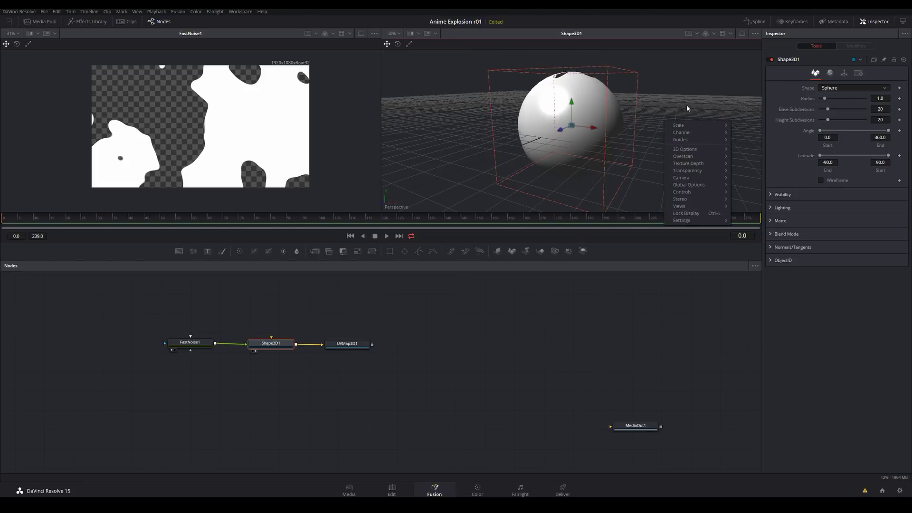
{"action": "left_click_drag", "start_coordinate": [686, 106], "coordinate": [703, 114]}
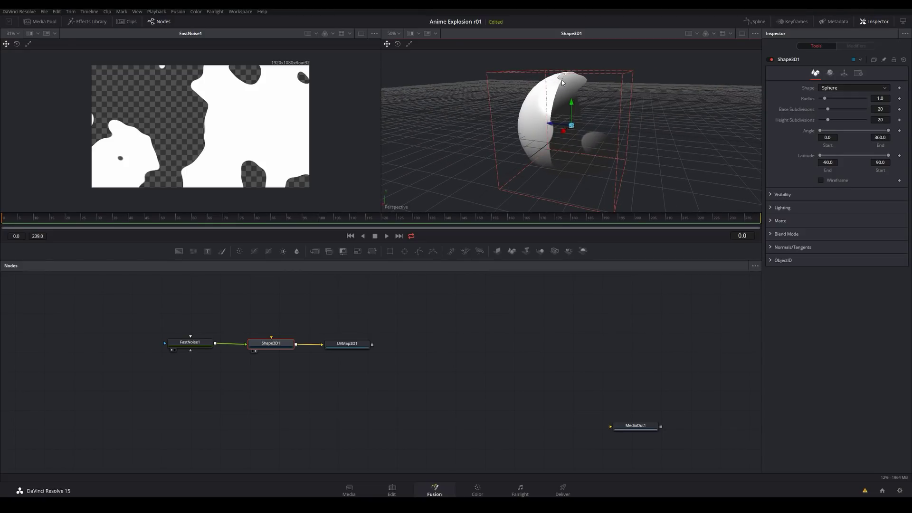
Step: Set FastNoise1's Seethe to about -0.087
{"action": "left_click", "coordinate": [190, 343]}
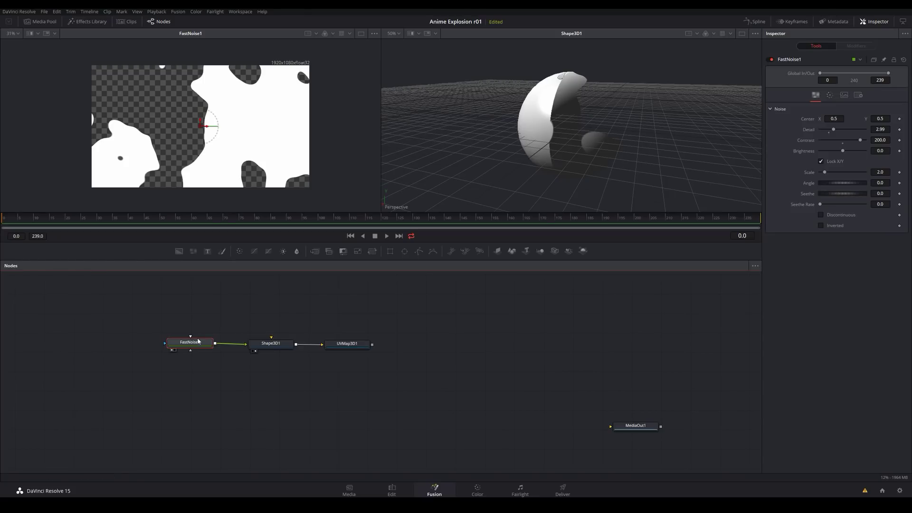
{"action": "mouse_move", "coordinate": [828, 193]}
{"action": "left_mouse_down"}
{"action": "mouse_move", "coordinate": [844, 192]}
{"action": "mouse_move", "coordinate": [830, 194]}
{"action": "left_mouse_up"}
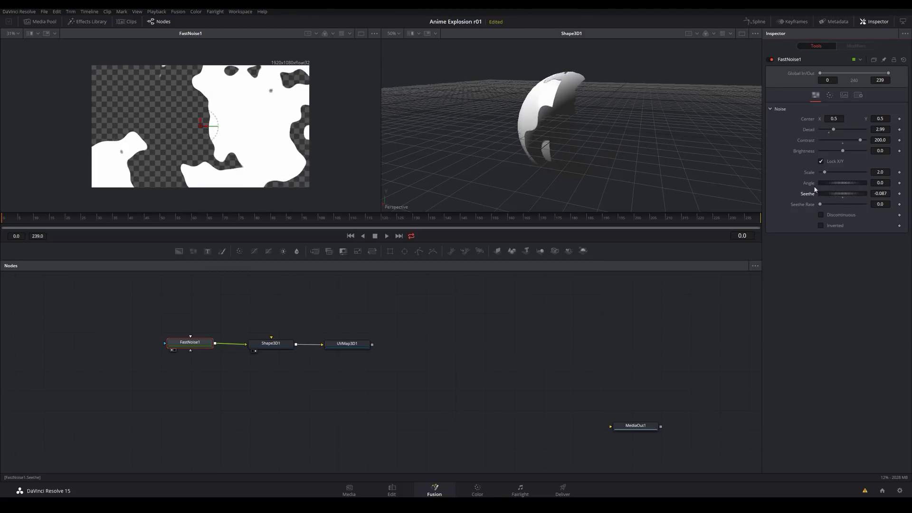
Step: Move UVMap3D1 slightly farther from Shape3D1 and display it in the first viewer
{"action": "mouse_move", "coordinate": [355, 351]}
{"action": "left_mouse_down"}
{"action": "mouse_move", "coordinate": [392, 349]}
{"action": "mouse_move", "coordinate": [365, 349]}
{"action": "left_mouse_up"}
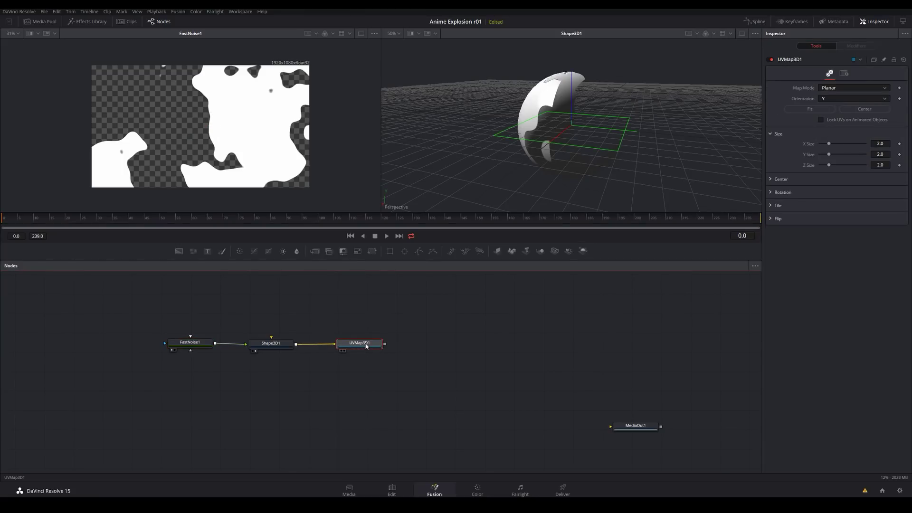
{"action": "key", "text": "1"}
{"action": "scroll", "coordinate": [223, 109], "scroll_direction": "down", "scroll_amount": 2}
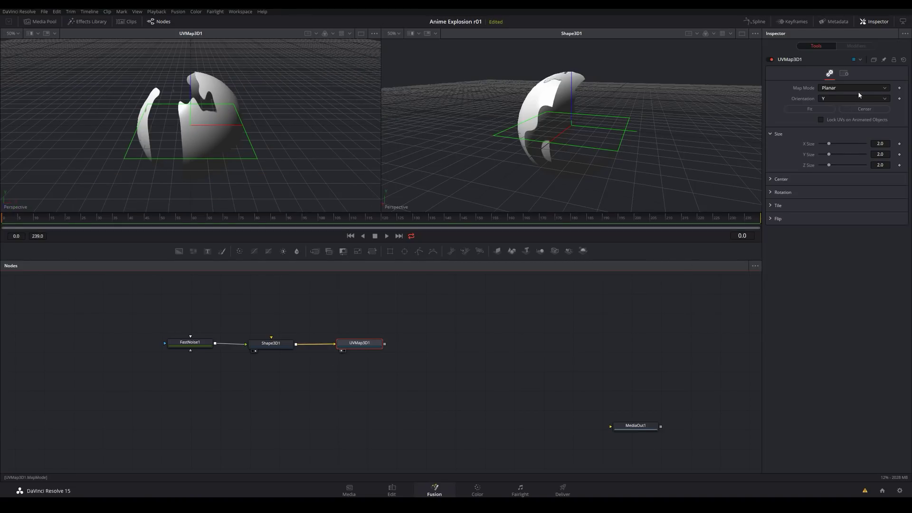
{"action": "left_click_drag", "start_coordinate": [504, 125], "coordinate": [565, 88]}
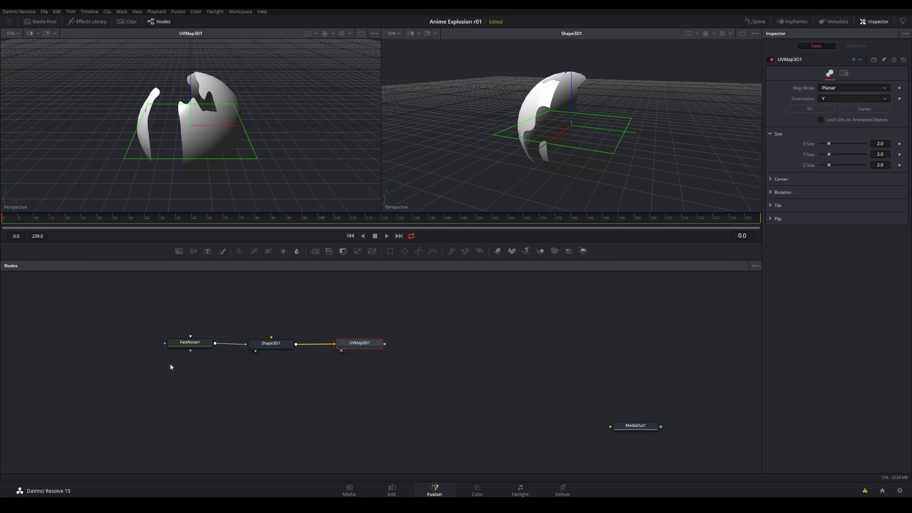
{"action": "left_click_drag", "start_coordinate": [170, 151], "coordinate": [236, 121]}
Step: Try the Spherical map mode on UVMap3D1 and return it to Planar
{"action": "left_click", "coordinate": [848, 88]}
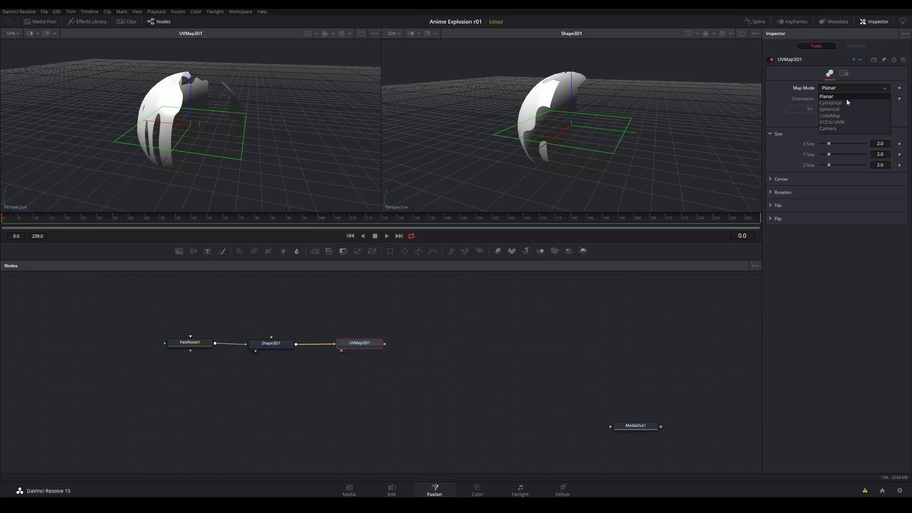
{"action": "left_click", "coordinate": [845, 109]}
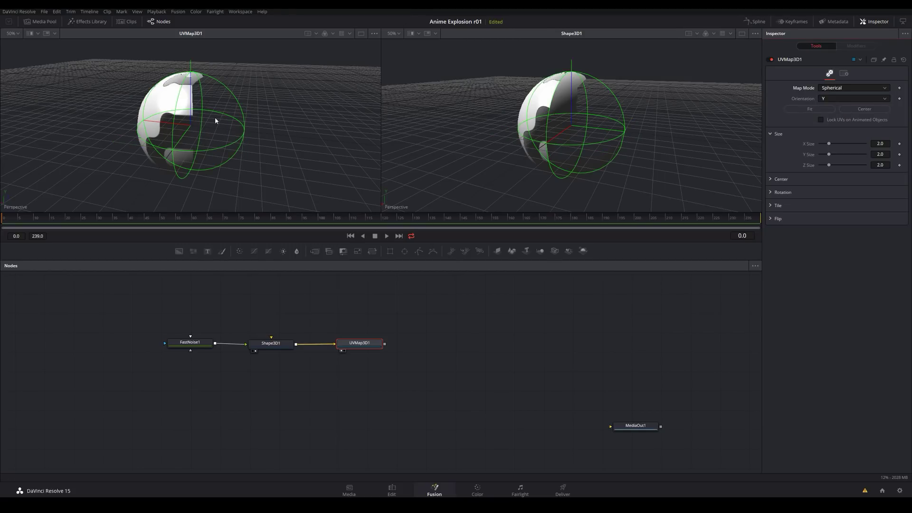
{"action": "left_click_drag", "start_coordinate": [214, 118], "coordinate": [191, 111]}
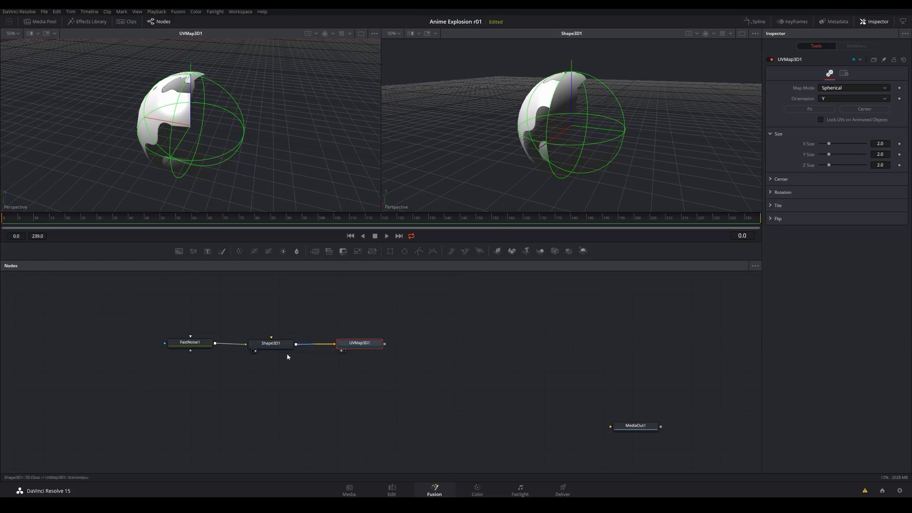
{"action": "left_click", "coordinate": [846, 88]}
{"action": "left_click", "coordinate": [840, 96]}
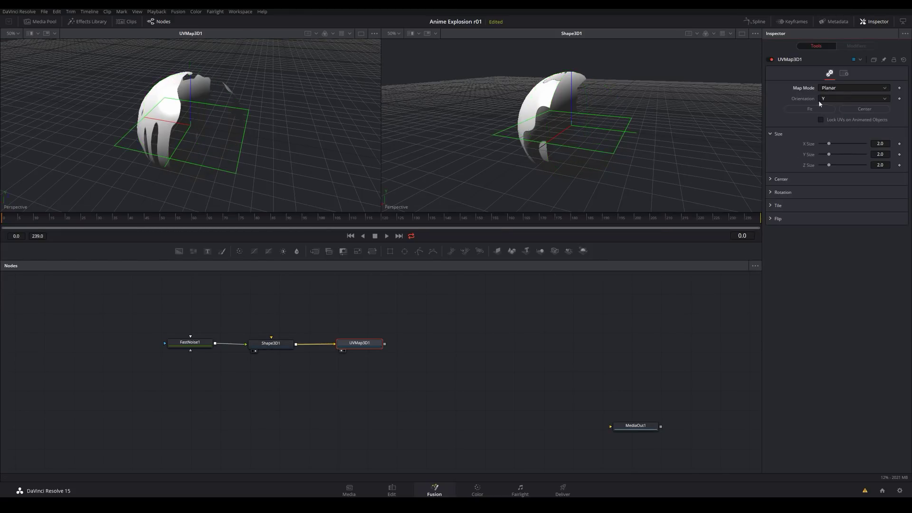
{"action": "left_click_drag", "start_coordinate": [168, 128], "coordinate": [227, 112]}
Step: Vary FastNoise1's Seethe while checking the sphere from several angles, and leave it at about -0.051
{"action": "left_click", "coordinate": [189, 344]}
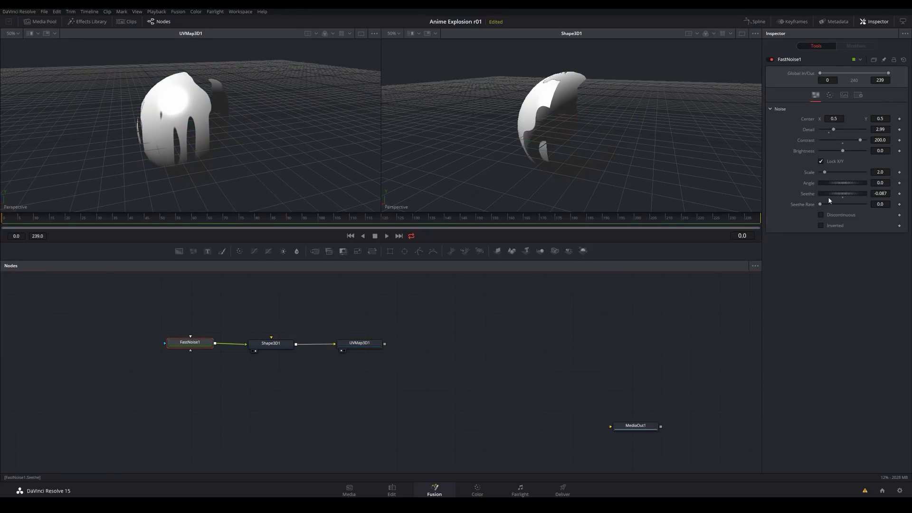
{"action": "mouse_move", "coordinate": [831, 192]}
{"action": "left_mouse_down"}
{"action": "mouse_move", "coordinate": [851, 195]}
{"action": "mouse_move", "coordinate": [823, 199]}
{"action": "mouse_move", "coordinate": [839, 201]}
{"action": "mouse_move", "coordinate": [829, 206]}
{"action": "left_mouse_up"}
{"action": "left_click_drag", "start_coordinate": [234, 159], "coordinate": [283, 105]}
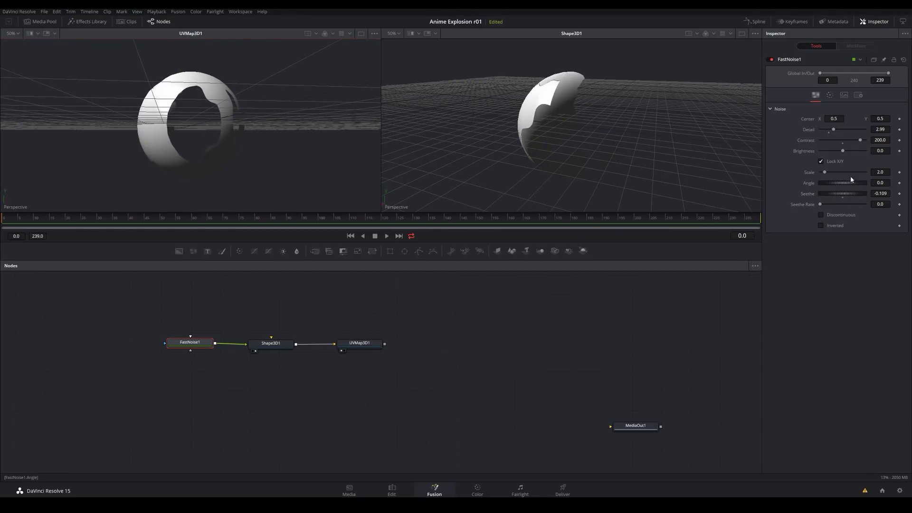
{"action": "left_click_drag", "start_coordinate": [831, 194], "coordinate": [824, 193]}
{"action": "left_click_drag", "start_coordinate": [213, 143], "coordinate": [250, 126]}
{"action": "mouse_move", "coordinate": [836, 196]}
{"action": "left_mouse_down"}
{"action": "mouse_move", "coordinate": [817, 203]}
{"action": "mouse_move", "coordinate": [844, 206]}
{"action": "left_mouse_up"}
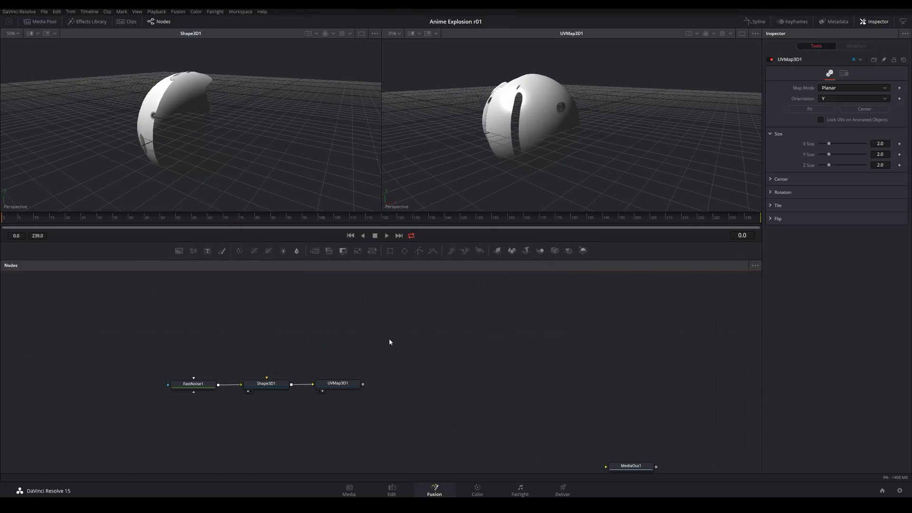
Step: Add a Displace 3D node after UVMap3D1 and connect UVMap3D1's output to it
{"action": "right_click", "coordinate": [388, 342]}
{"action": "mouse_move", "coordinate": [418, 345]}
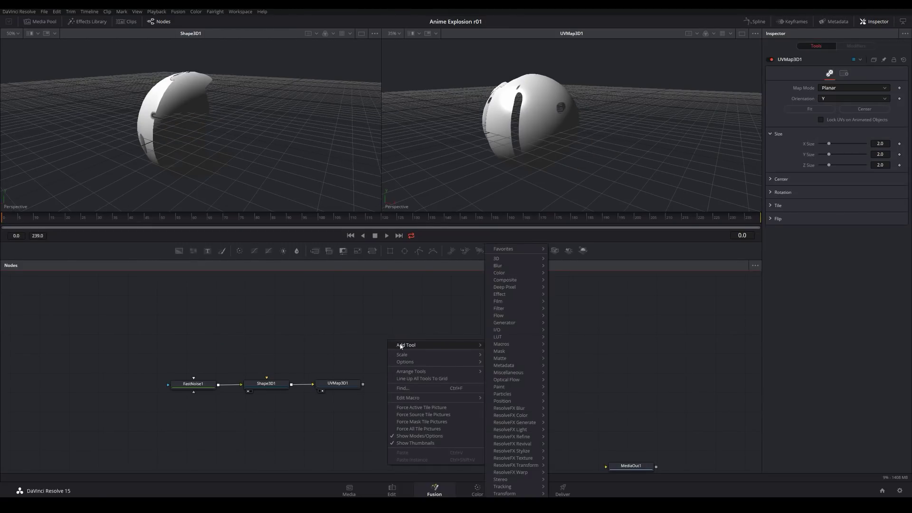
{"action": "mouse_move", "coordinate": [514, 257]}
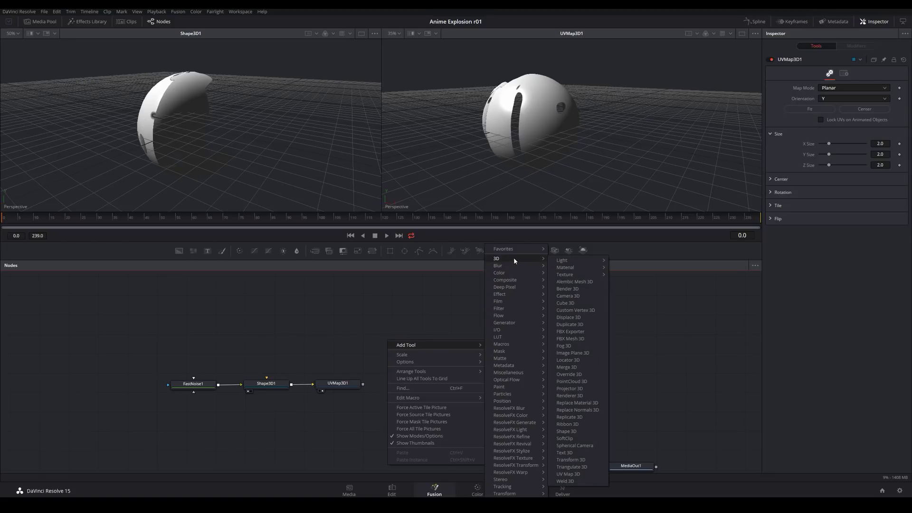
{"action": "left_click", "coordinate": [569, 317]}
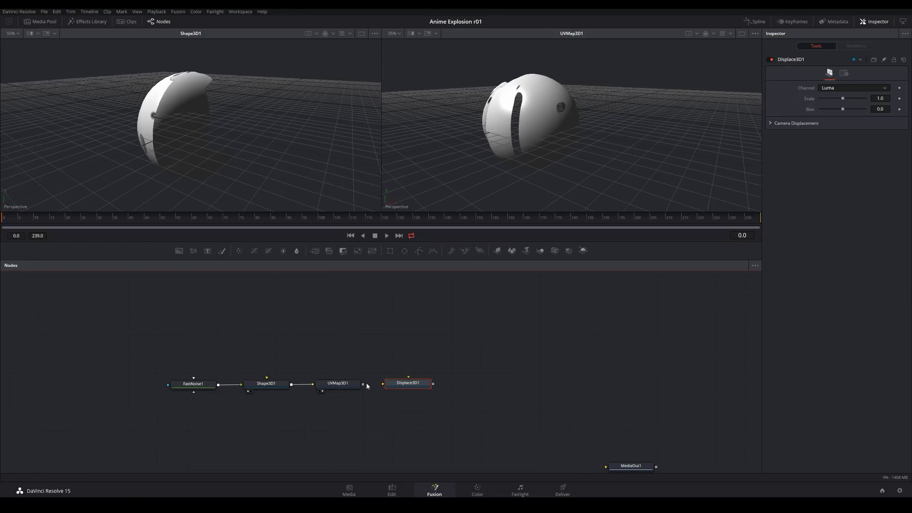
{"action": "left_click_drag", "start_coordinate": [364, 384], "coordinate": [393, 388]}
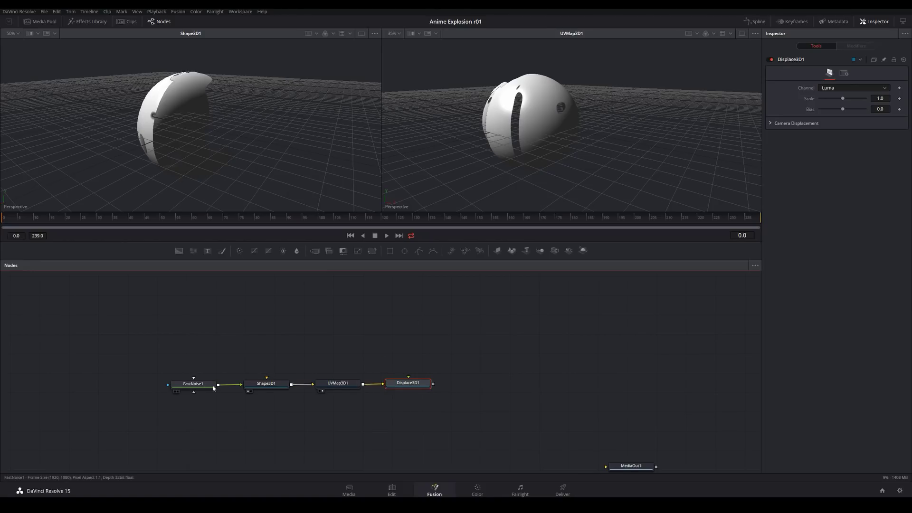
Step: Move FastNoise1 above the node row and connect its output to Displace3D1 as well
{"action": "left_click_drag", "start_coordinate": [203, 388], "coordinate": [436, 376]}
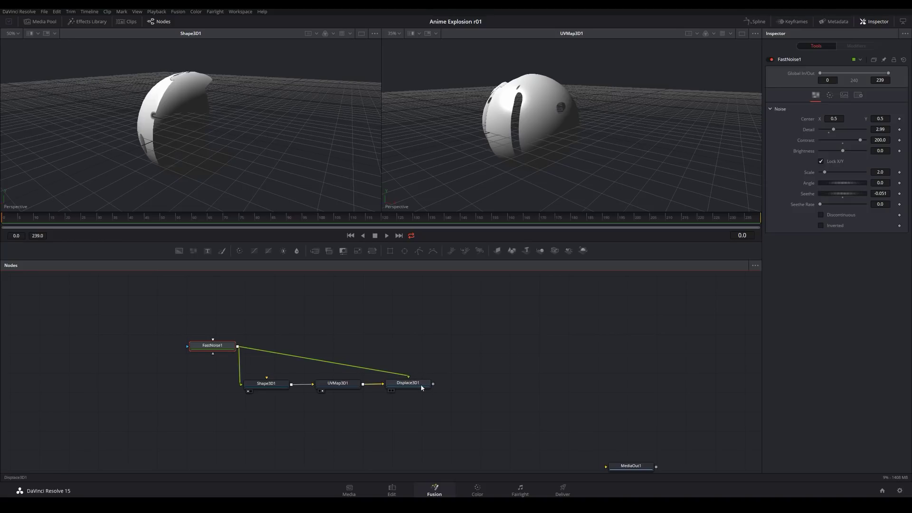
{"action": "left_click", "coordinate": [422, 388]}
{"action": "mouse_move", "coordinate": [216, 350]}
{"action": "left_mouse_down"}
{"action": "mouse_move", "coordinate": [216, 383]}
{"action": "mouse_move", "coordinate": [216, 361]}
{"action": "left_mouse_up"}
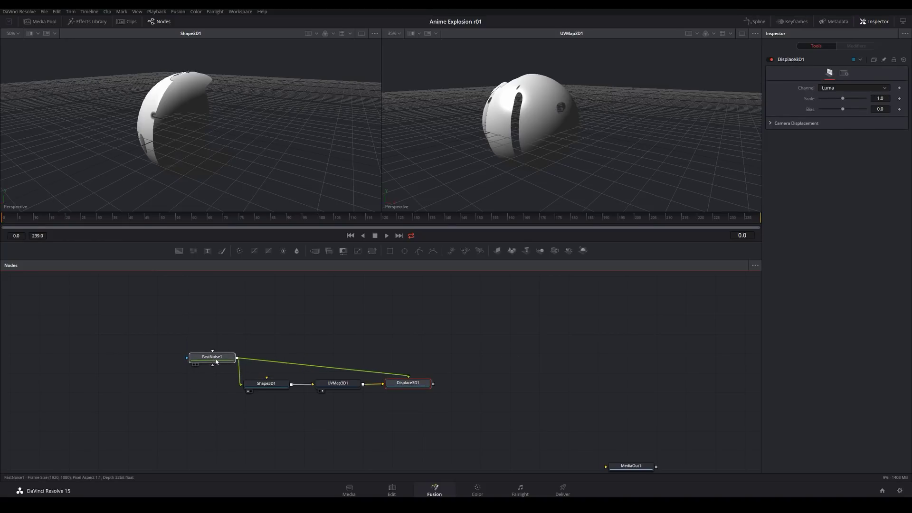
{"action": "left_click", "coordinate": [216, 361]}
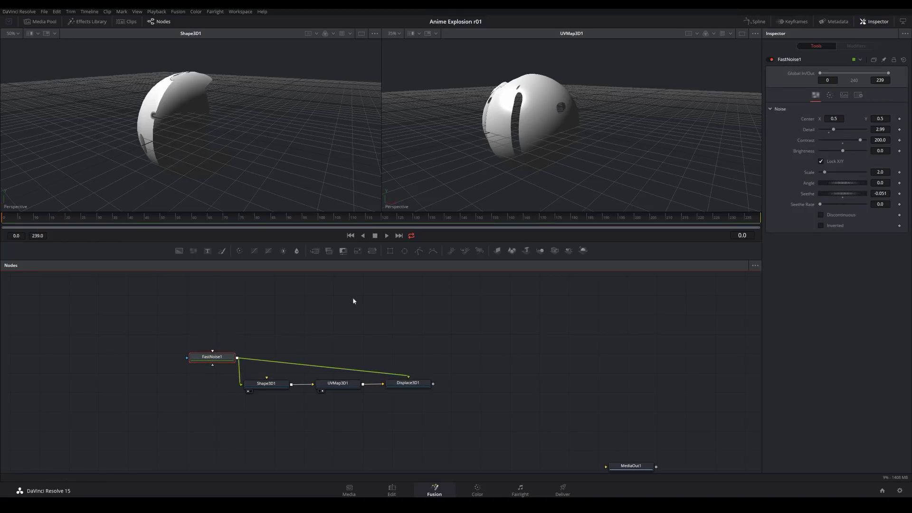
Step: Insert a pipe router above the node row on the FastNoise1-to-Displace3D1 connection and move FastNoise1 back in line with Shape3D1
{"action": "left_click", "coordinate": [322, 370], "text": "ctrl"}
{"action": "left_click_drag", "start_coordinate": [323, 370], "coordinate": [336, 350]}
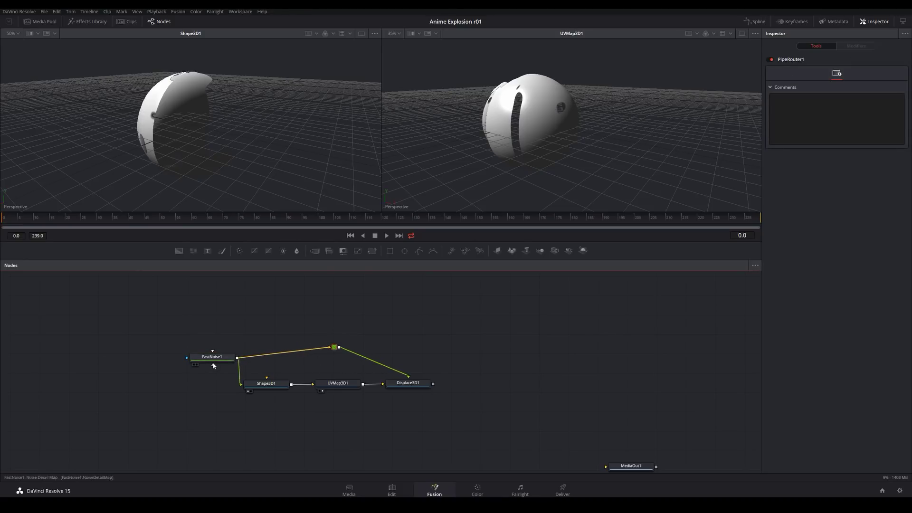
{"action": "left_click_drag", "start_coordinate": [214, 360], "coordinate": [204, 387]}
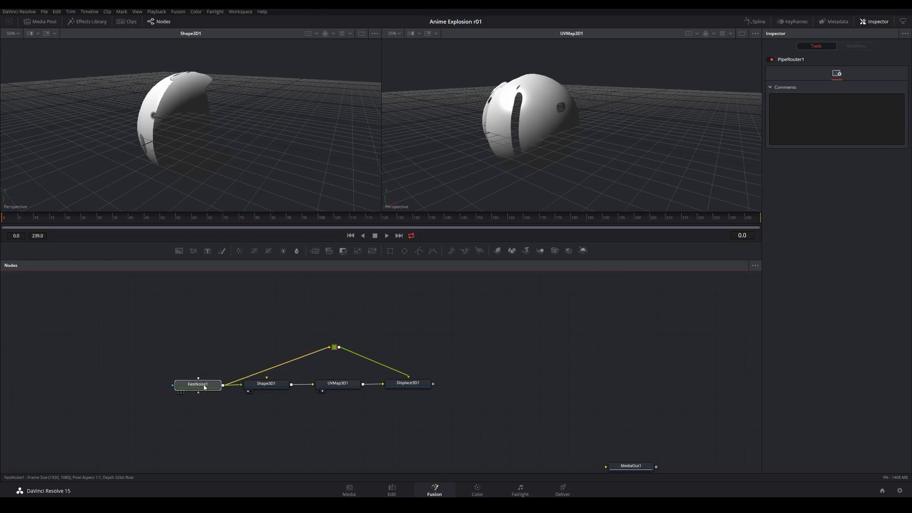
{"action": "left_click_drag", "start_coordinate": [339, 351], "coordinate": [342, 362]}
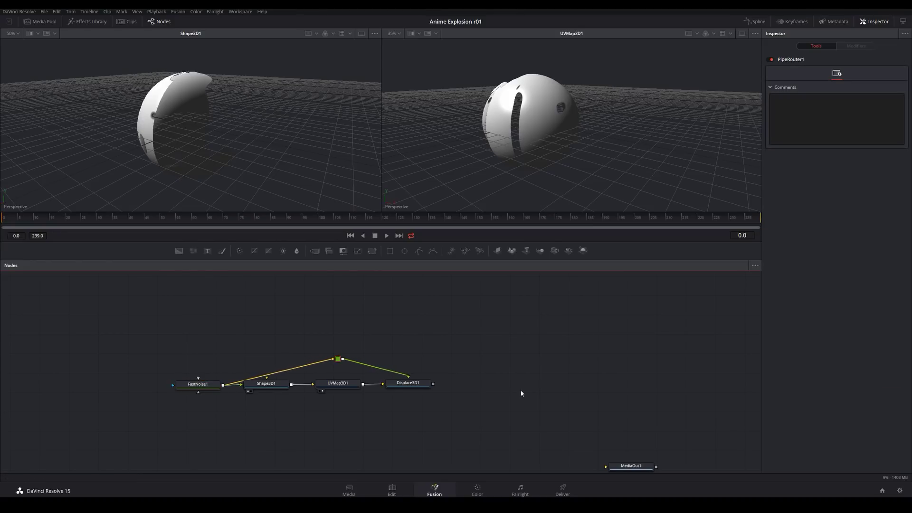
Step: Display Displace3D1 in the second viewer and inspect the displaced sphere from farther away
{"action": "left_click", "coordinate": [399, 385]}
{"action": "key", "text": "2"}
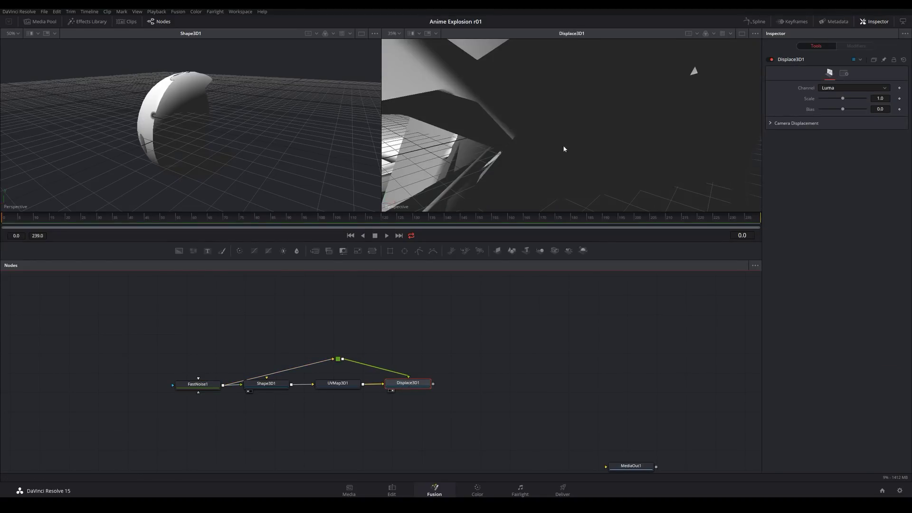
{"action": "scroll", "coordinate": [564, 150], "scroll_direction": "down", "scroll_amount": 10}
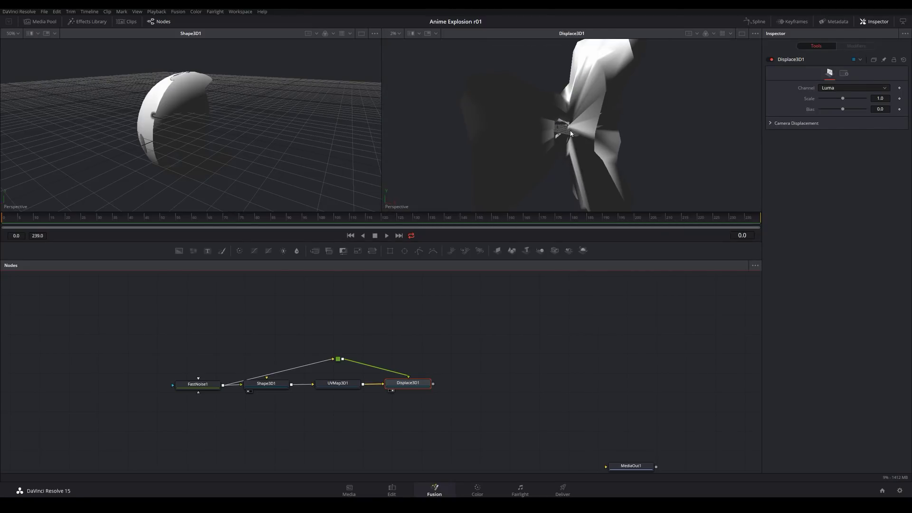
{"action": "left_click_drag", "start_coordinate": [636, 117], "coordinate": [613, 125]}
{"action": "scroll", "coordinate": [603, 126], "scroll_direction": "up", "scroll_amount": 5}
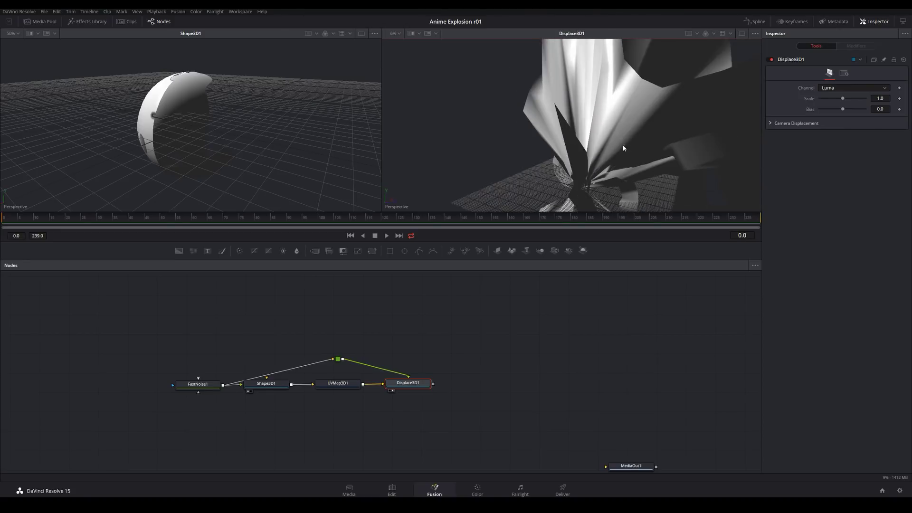
Step: Reduce Displace3D1's Scale to zero, inspect the sphere up close, and set the Scale to 0.003
{"action": "left_click_drag", "start_coordinate": [843, 99], "coordinate": [821, 100]}
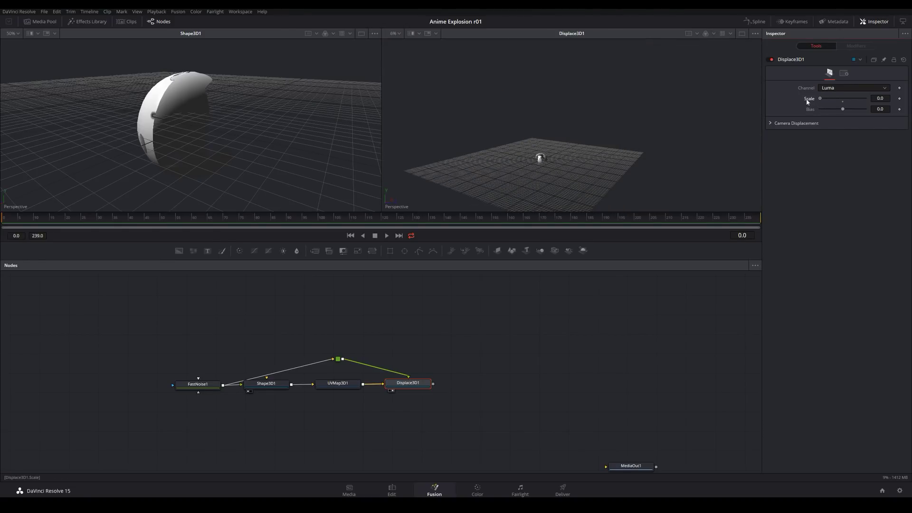
{"action": "scroll", "coordinate": [552, 172], "scroll_direction": "up", "scroll_amount": 6}
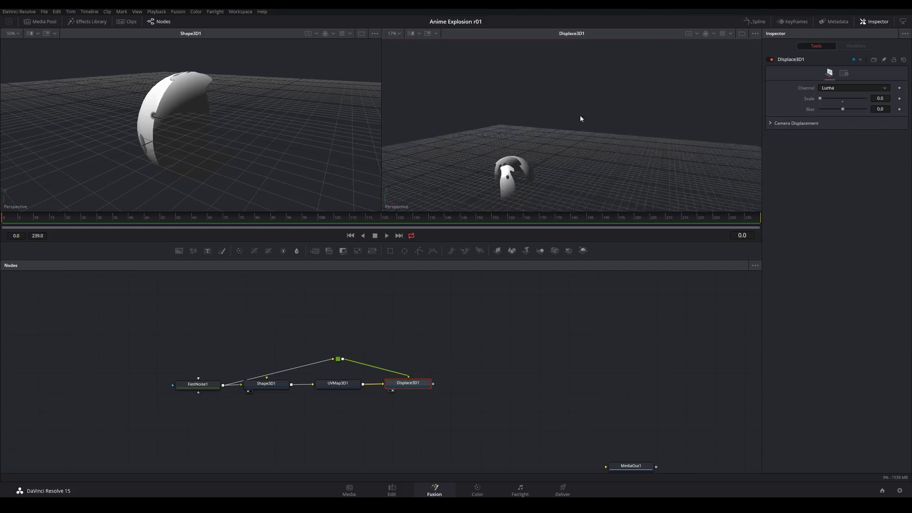
{"action": "left_click_drag", "start_coordinate": [580, 118], "coordinate": [558, 91]}
{"action": "scroll", "coordinate": [545, 101], "scroll_direction": "up", "scroll_amount": 6}
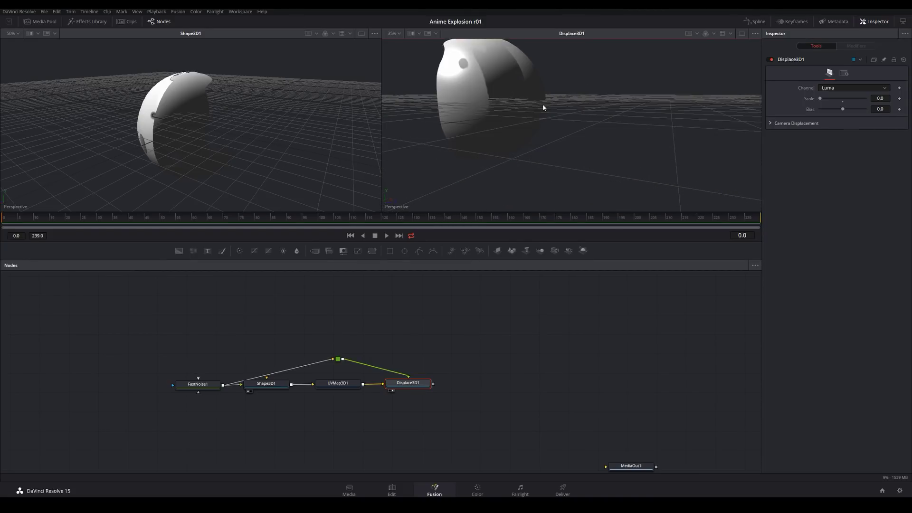
{"action": "left_click_drag", "start_coordinate": [543, 108], "coordinate": [730, 138]}
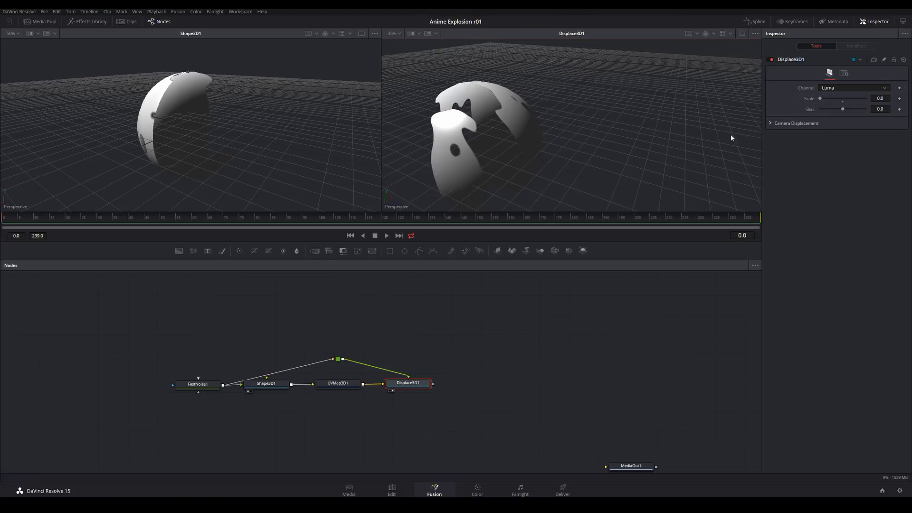
{"action": "left_click", "coordinate": [875, 100]}
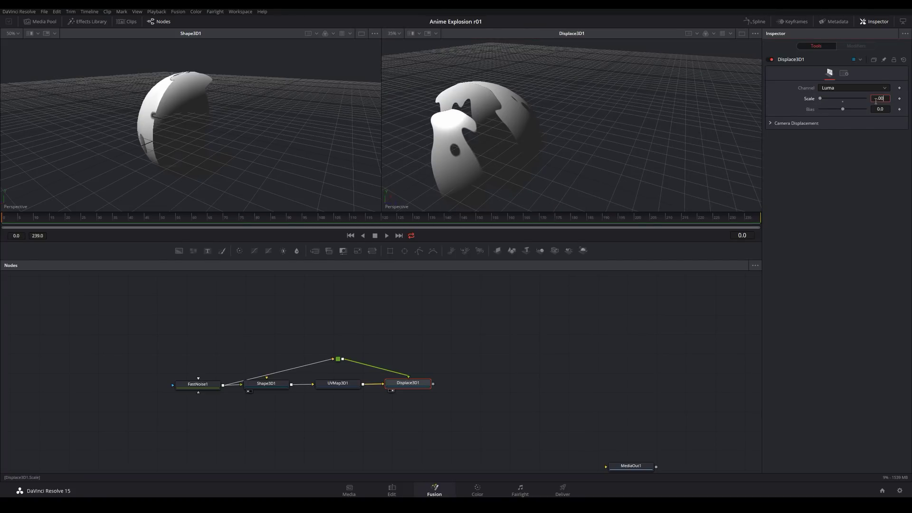
{"action": "key", "text": "Return"}
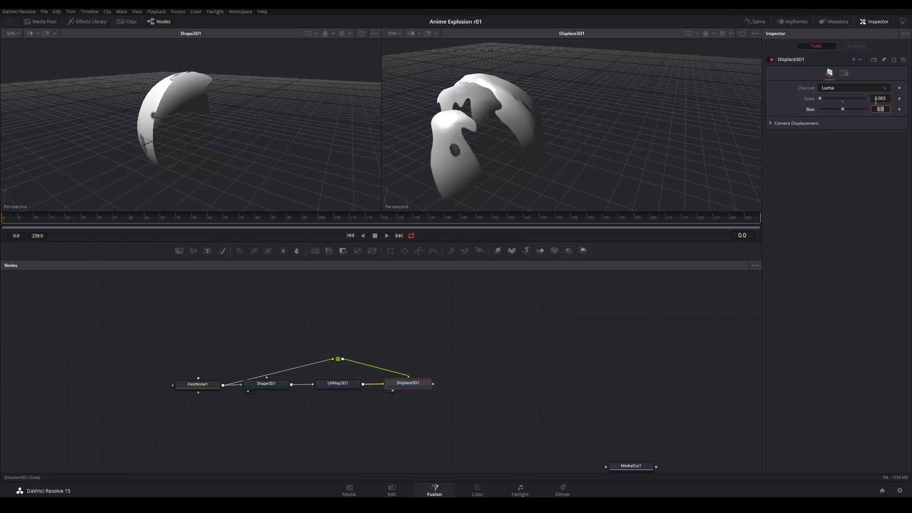
Step: Orbit around the displaced sphere and set Displace3D1's Scale to 0.005
{"action": "left_click_drag", "start_coordinate": [577, 116], "coordinate": [514, 102]}
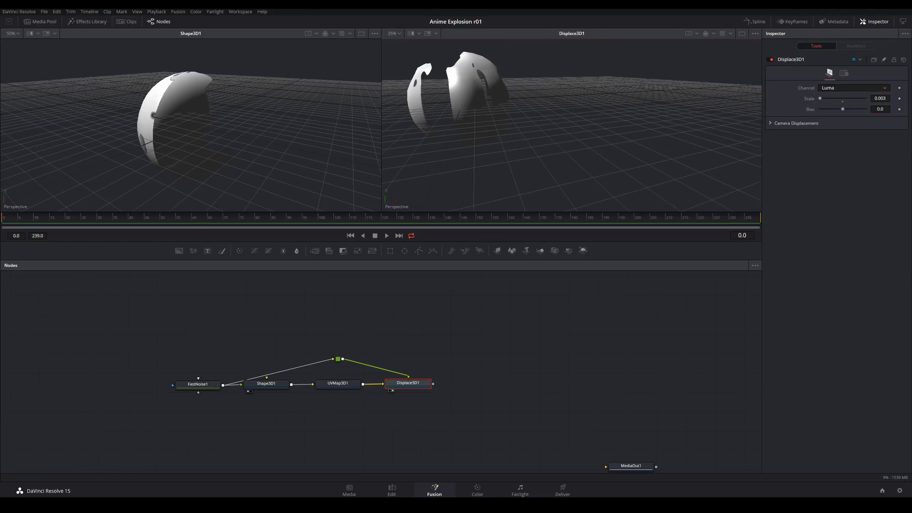
{"action": "left_click", "coordinate": [884, 98]}
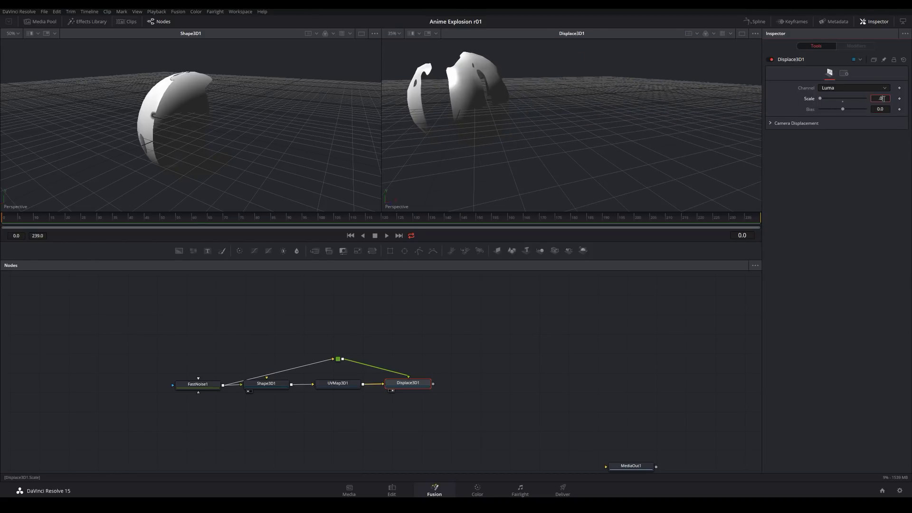
{"action": "type", "text": ".005"}
{"action": "key", "text": "Return"}
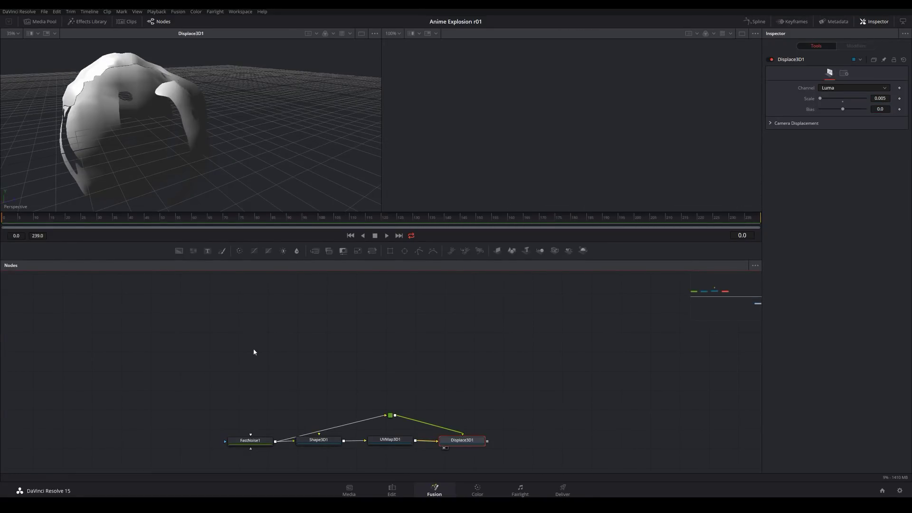
Step: Add a pEmitter particle node in the empty area above FastNoise1
{"action": "right_click", "coordinate": [247, 333]}
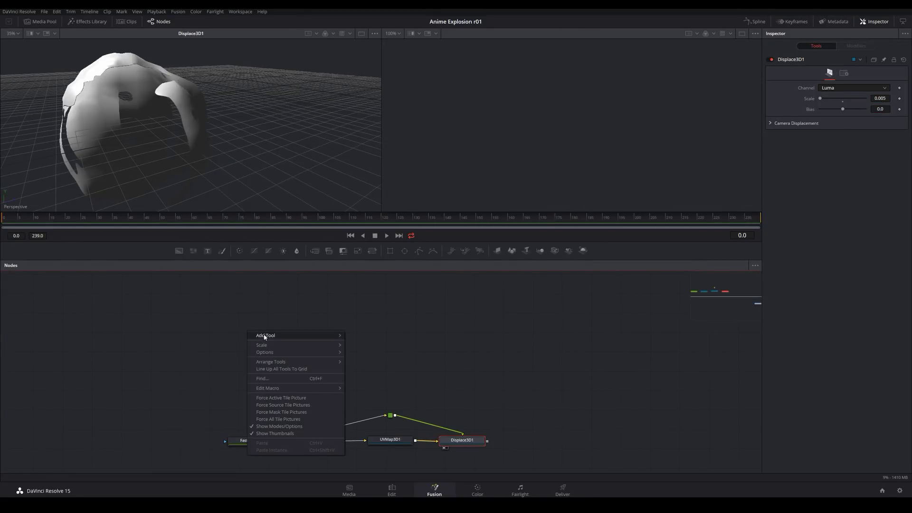
{"action": "mouse_move", "coordinate": [313, 337]}
{"action": "mouse_move", "coordinate": [384, 395]}
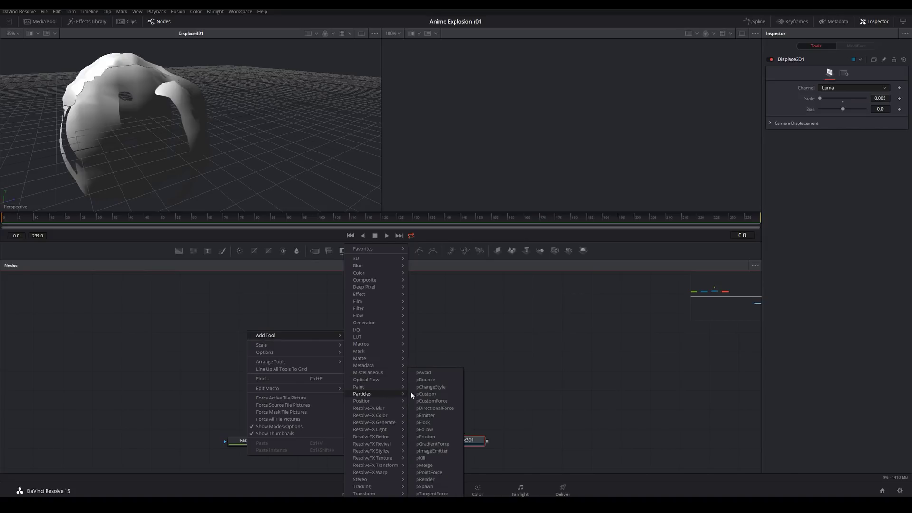
{"action": "left_click", "coordinate": [438, 416]}
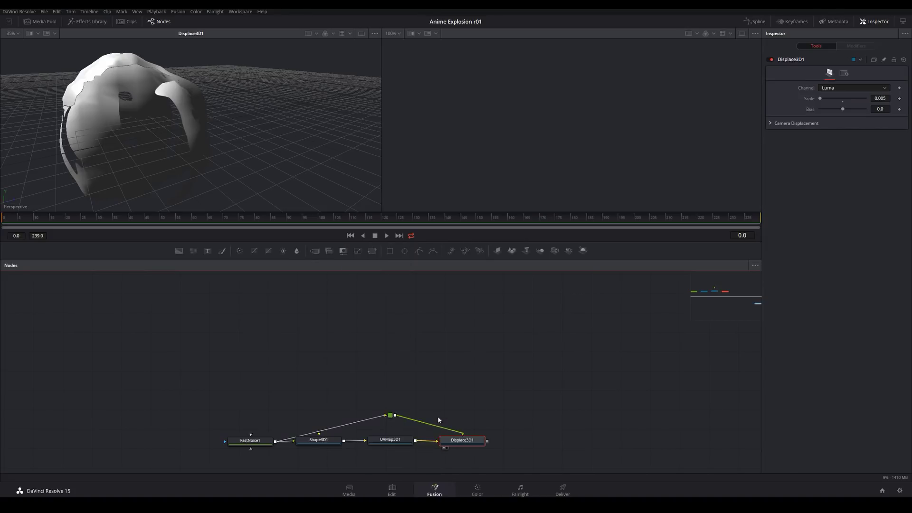
Step: Add a pRender node in line with pEmitter1 and connect pEmitter1's output to it
{"action": "right_click", "coordinate": [340, 325]}
{"action": "mouse_move", "coordinate": [412, 330]}
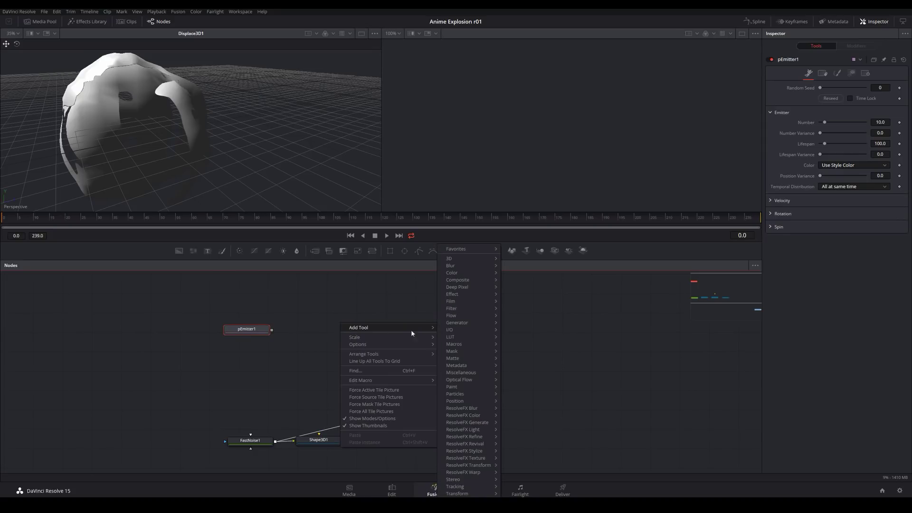
{"action": "mouse_move", "coordinate": [466, 394]}
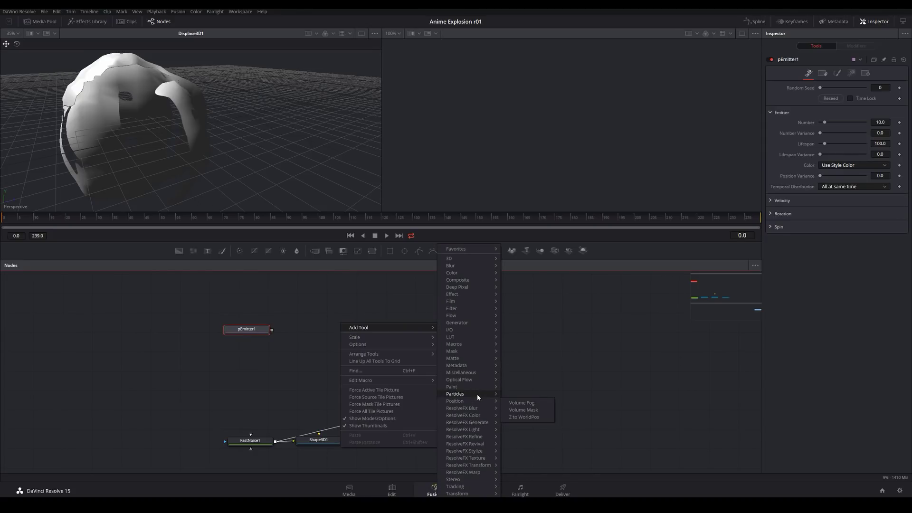
{"action": "left_click", "coordinate": [529, 480]}
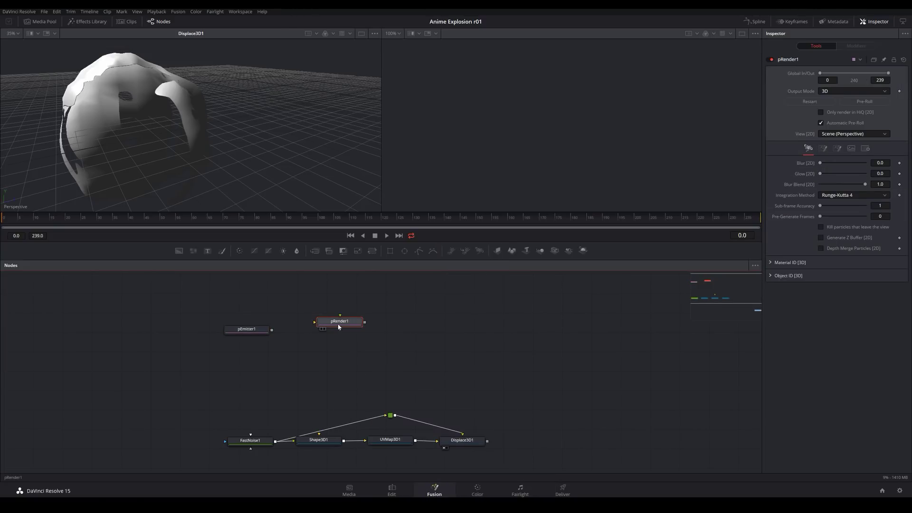
{"action": "left_click_drag", "start_coordinate": [339, 327], "coordinate": [366, 333]}
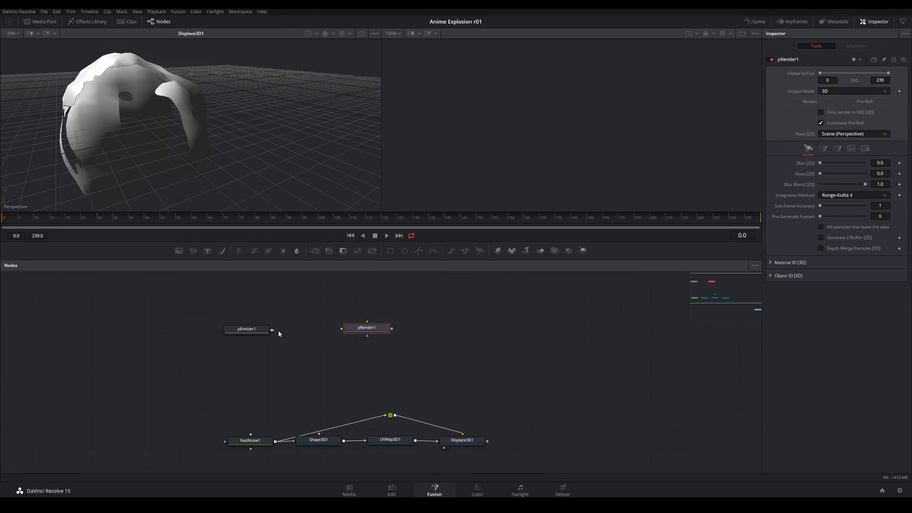
{"action": "left_click_drag", "start_coordinate": [273, 330], "coordinate": [361, 334]}
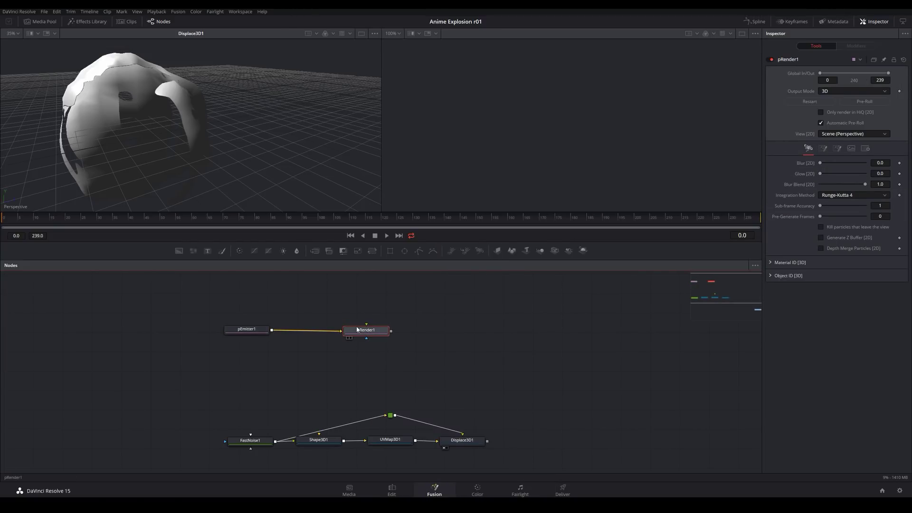
Step: Display pRender1 in the second viewer and play the composition briefly to preview the emitted particles
{"action": "key", "text": "2"}
{"action": "scroll", "coordinate": [523, 138], "scroll_direction": "up", "scroll_amount": 2}
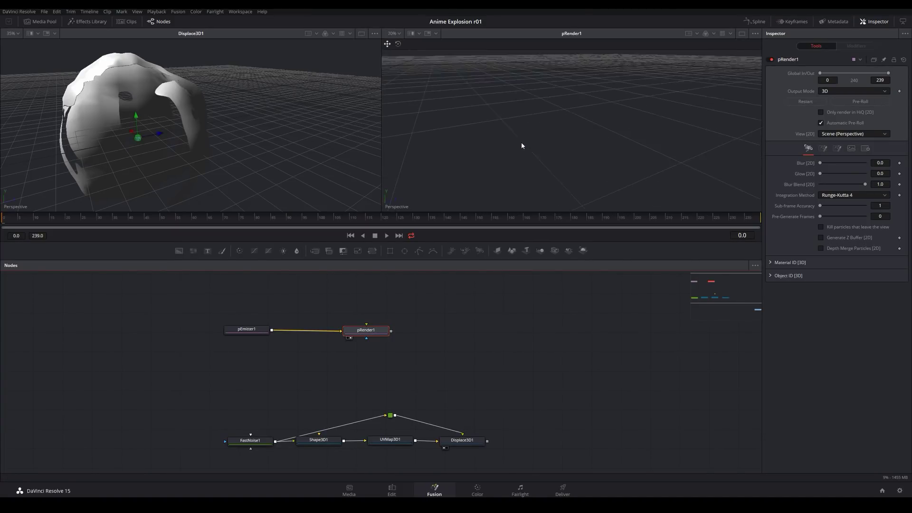
{"action": "left_click_drag", "start_coordinate": [521, 141], "coordinate": [591, 135]}
{"action": "scroll", "coordinate": [594, 139], "scroll_direction": "up", "scroll_amount": 3}
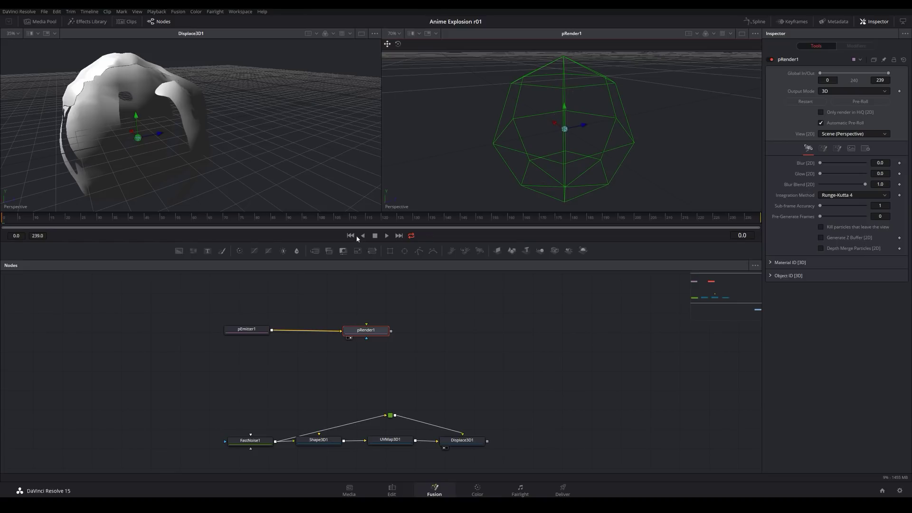
{"action": "left_click", "coordinate": [385, 236]}
{"action": "left_click", "coordinate": [375, 236]}
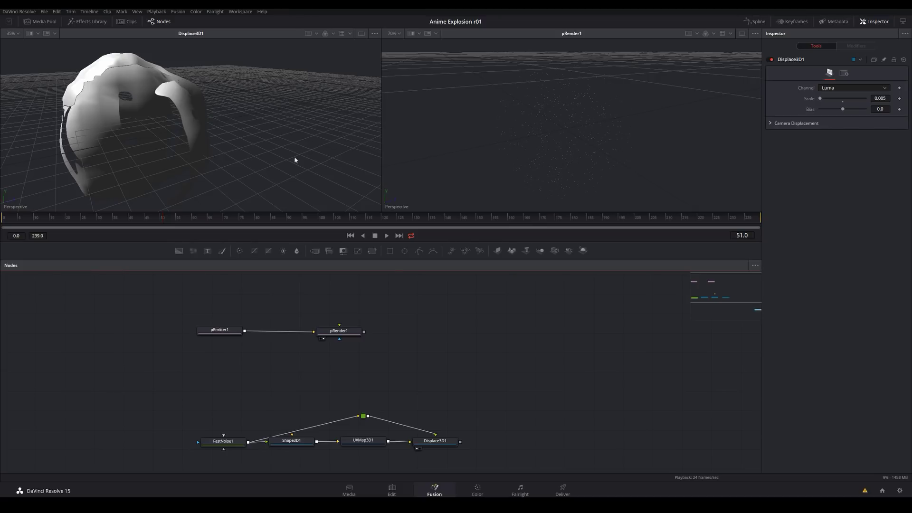
Step: Add a Replicate 3D node and place it in line with pRender1
{"action": "right_click", "coordinate": [426, 313]}
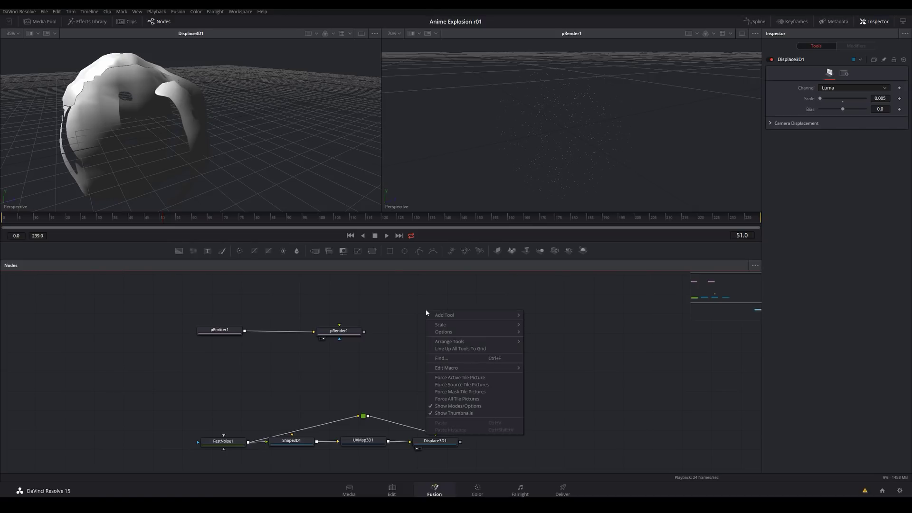
{"action": "mouse_move", "coordinate": [441, 315]}
{"action": "mouse_move", "coordinate": [561, 263]}
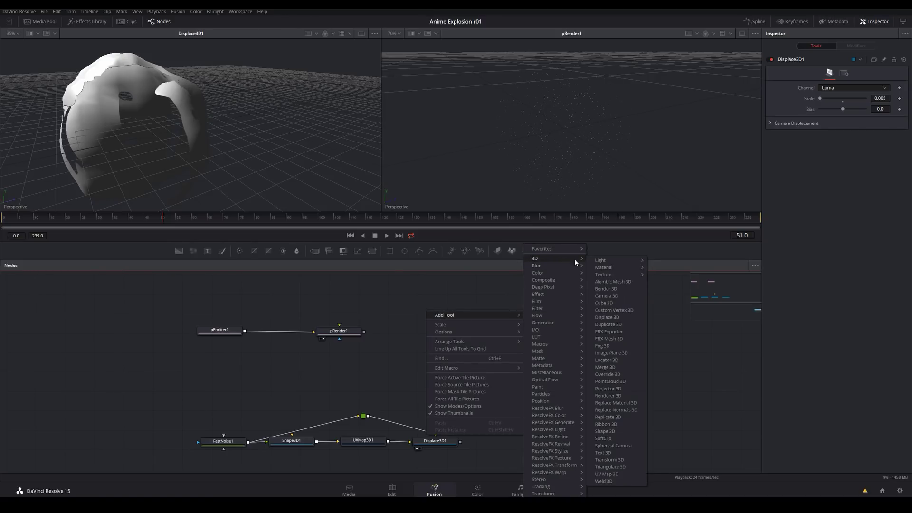
{"action": "left_click", "coordinate": [623, 415]}
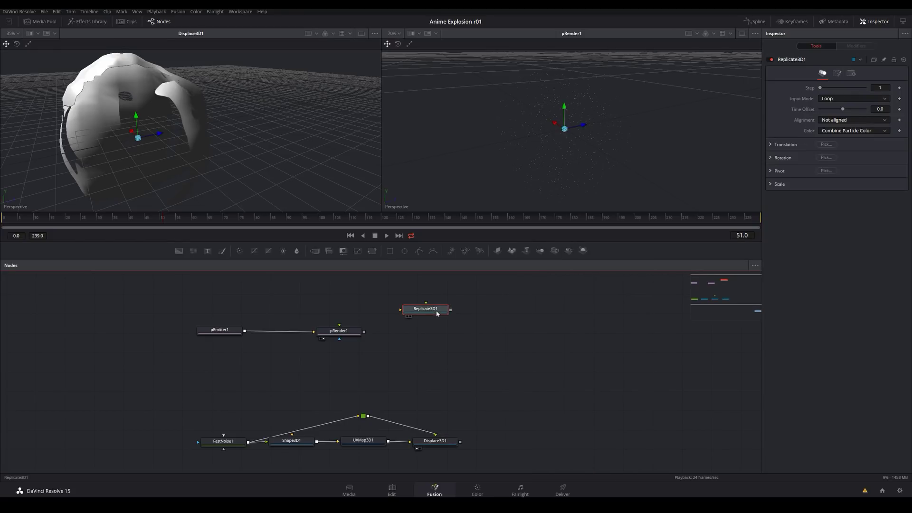
{"action": "left_click_drag", "start_coordinate": [437, 314], "coordinate": [448, 337]}
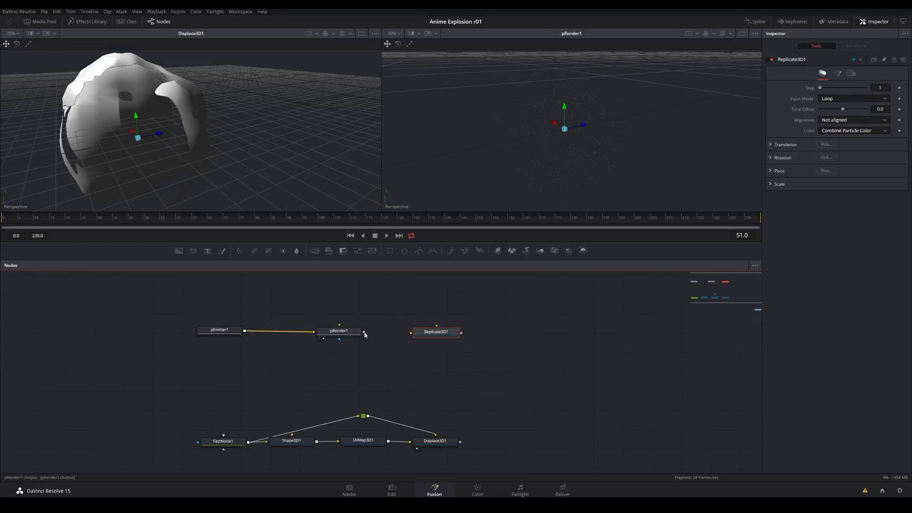
Step: Connect pRender1 and Displace3D1 to the Replicate3D1 inputs and display Replicate3D1 in the second viewer
{"action": "left_click_drag", "start_coordinate": [365, 335], "coordinate": [412, 332]}
{"action": "left_click_drag", "start_coordinate": [460, 442], "coordinate": [438, 327]}
{"action": "key", "text": "2"}
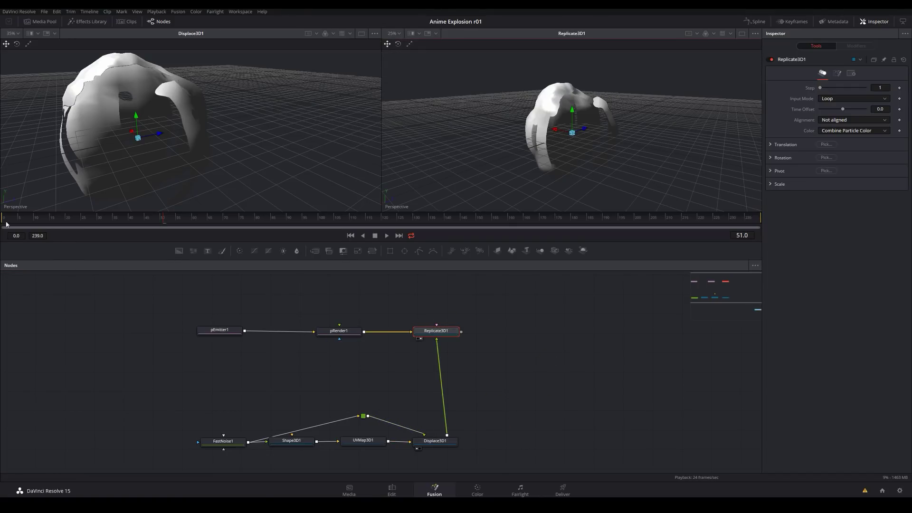
Step: At frame 12, change pEmitter1's particle Style to Blob and inspect the replicated spheres up close
{"action": "left_click_drag", "start_coordinate": [12, 218], "coordinate": [43, 230]}
{"action": "left_click", "coordinate": [219, 332]}
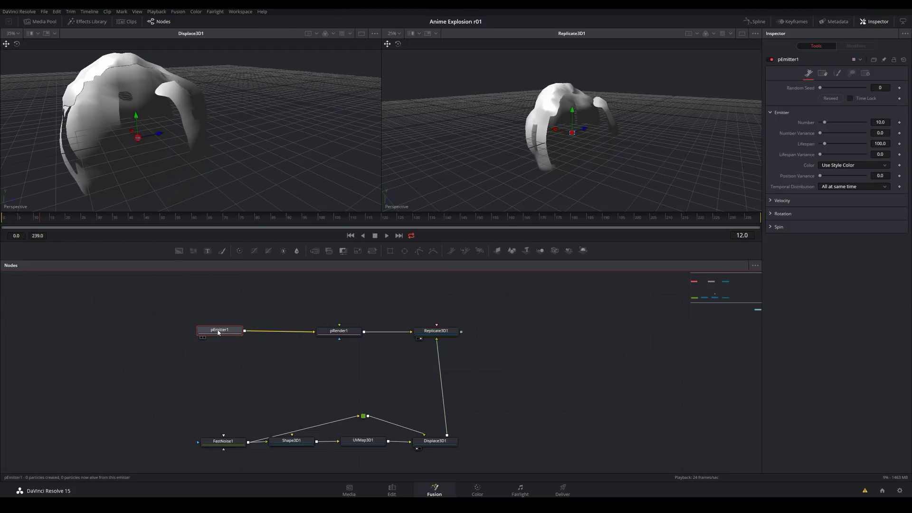
{"action": "left_click", "coordinate": [838, 74]}
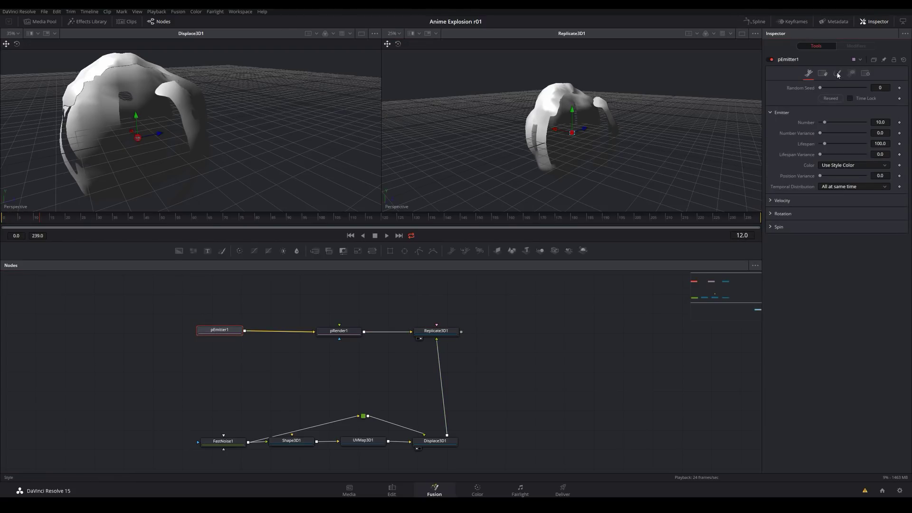
{"action": "left_click", "coordinate": [841, 97]}
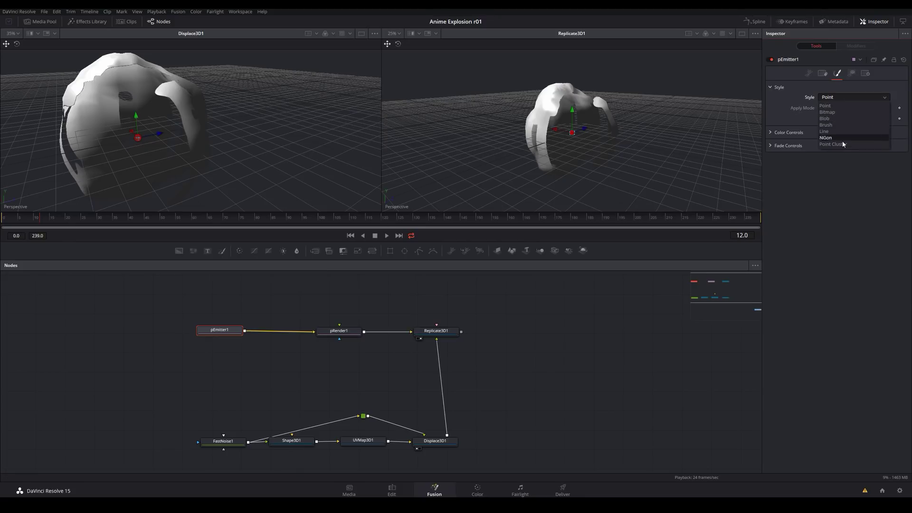
{"action": "left_click", "coordinate": [837, 117]}
{"action": "scroll", "coordinate": [585, 128], "scroll_direction": "up", "scroll_amount": 4}
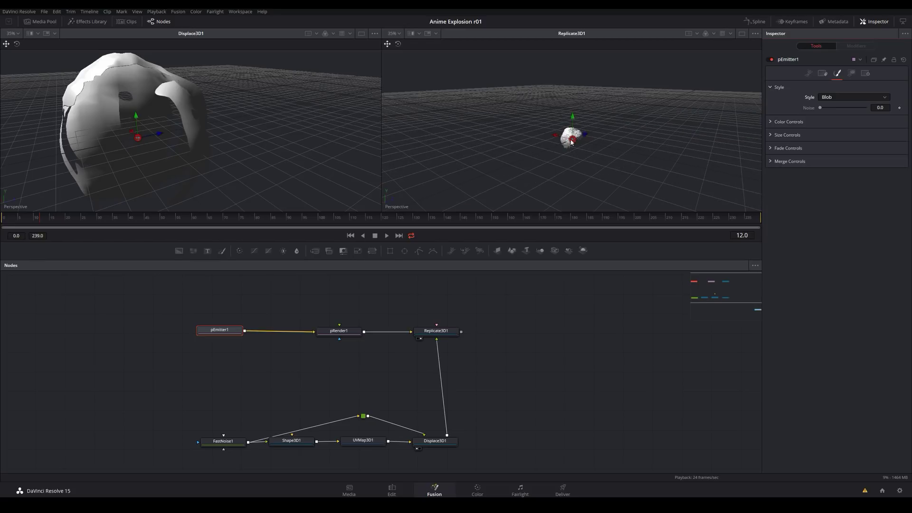
{"action": "scroll", "coordinate": [576, 147], "scroll_direction": "up", "scroll_amount": 3}
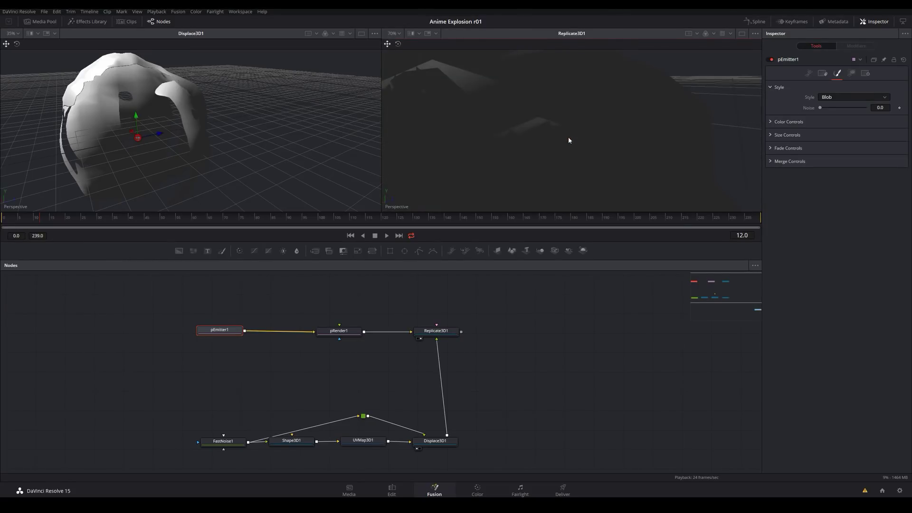
{"action": "scroll", "coordinate": [568, 136], "scroll_direction": "down", "scroll_amount": 2}
{"action": "left_click_drag", "start_coordinate": [571, 127], "coordinate": [572, 140]}
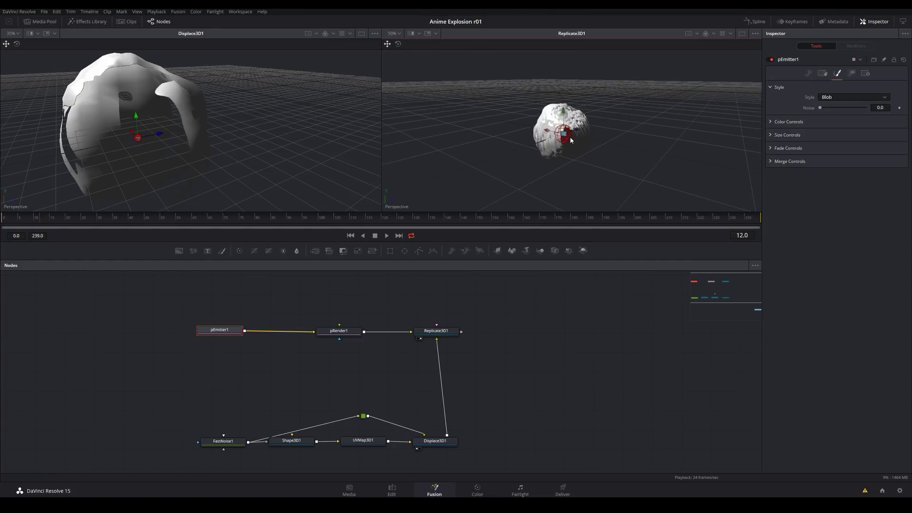
Step: Scrub the start of the animation, shift Replicate3D1 slightly above Displace3D1, and set its Alignment to TBN Aligned
{"action": "left_click", "coordinate": [442, 330]}
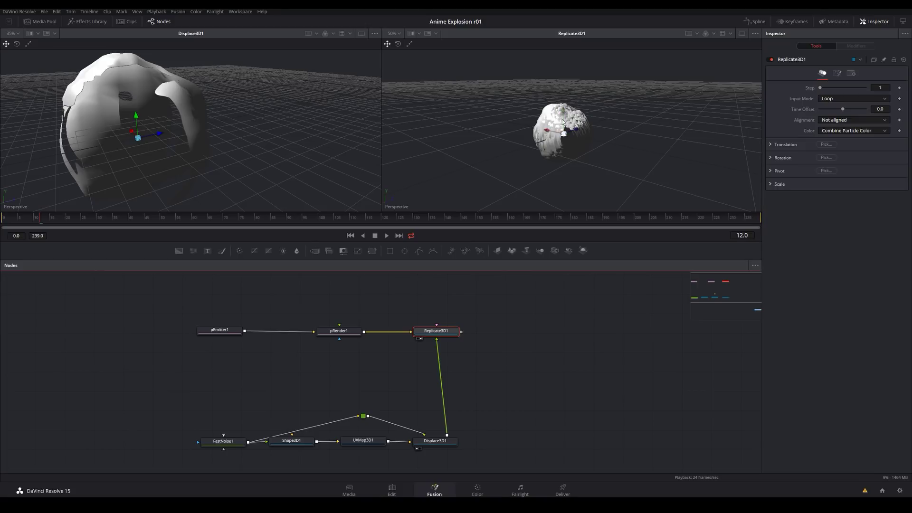
{"action": "left_click_drag", "start_coordinate": [61, 215], "coordinate": [41, 226]}
{"action": "left_click_drag", "start_coordinate": [440, 334], "coordinate": [448, 334]}
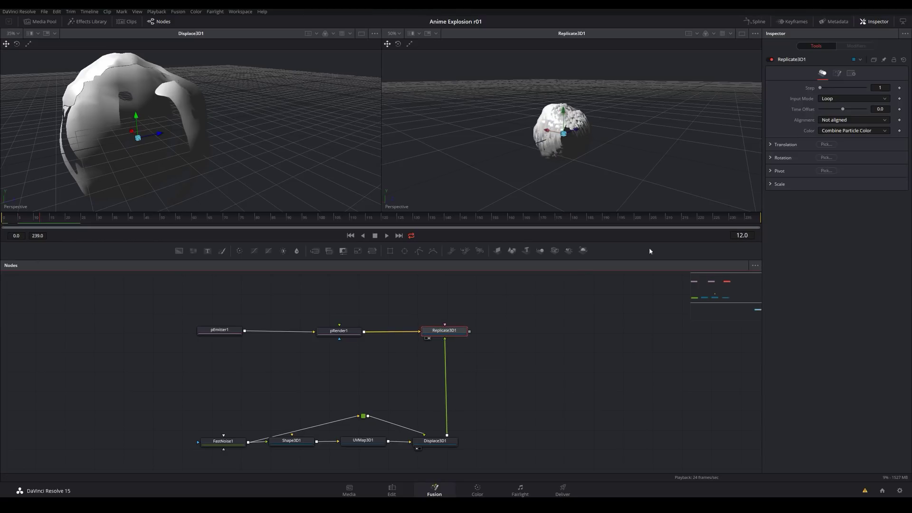
{"action": "left_click", "coordinate": [861, 122]}
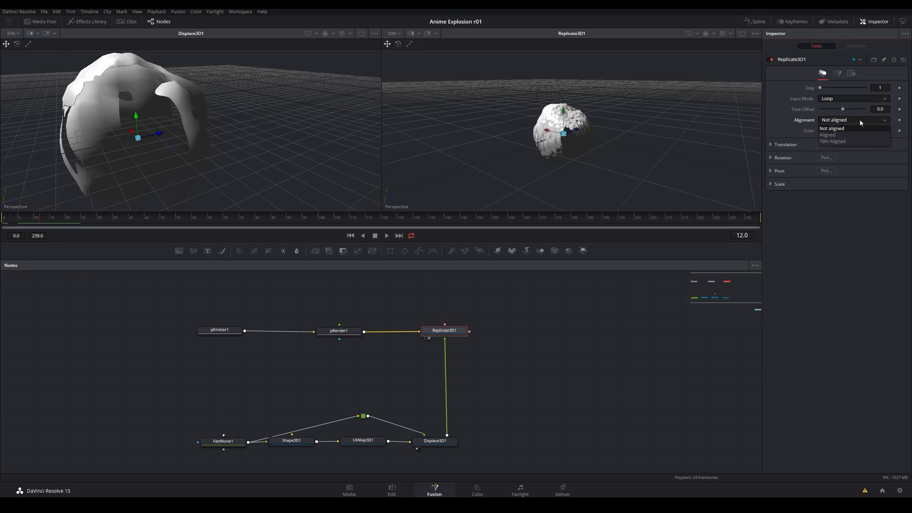
{"action": "left_click", "coordinate": [845, 141]}
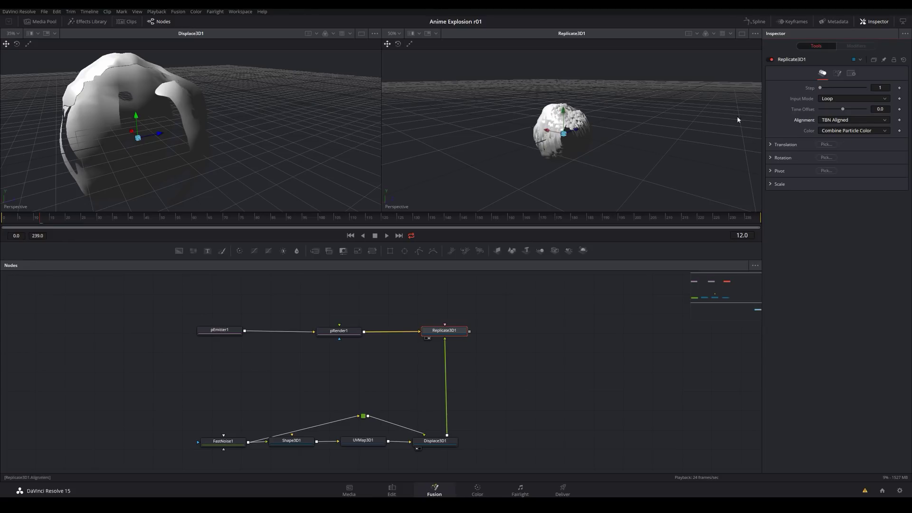
Step: Set the particle spin X Variance of pEmitter1 to 5.0
{"action": "left_click", "coordinate": [222, 331]}
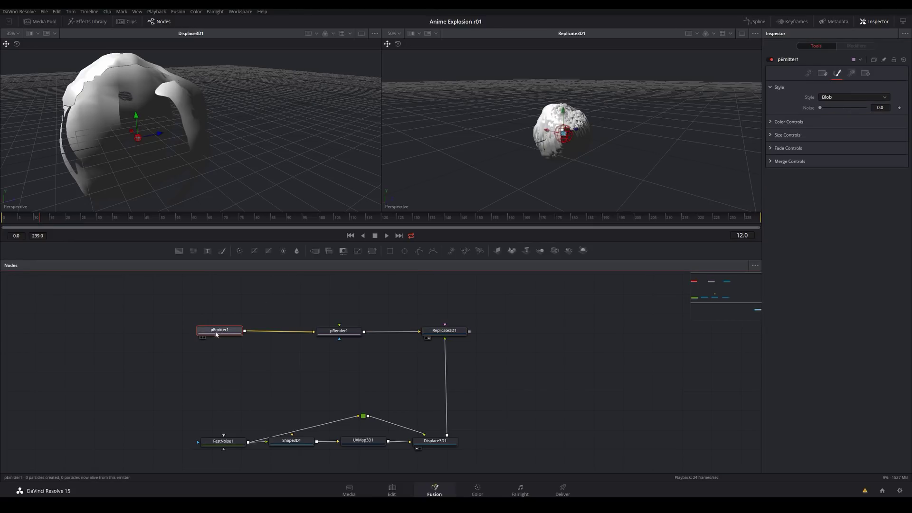
{"action": "left_click", "coordinate": [809, 73]}
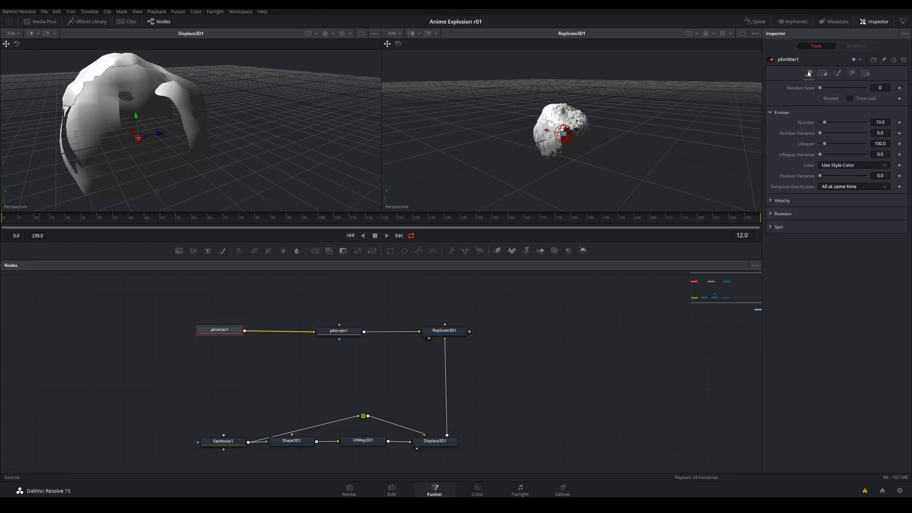
{"action": "left_click", "coordinate": [776, 227]}
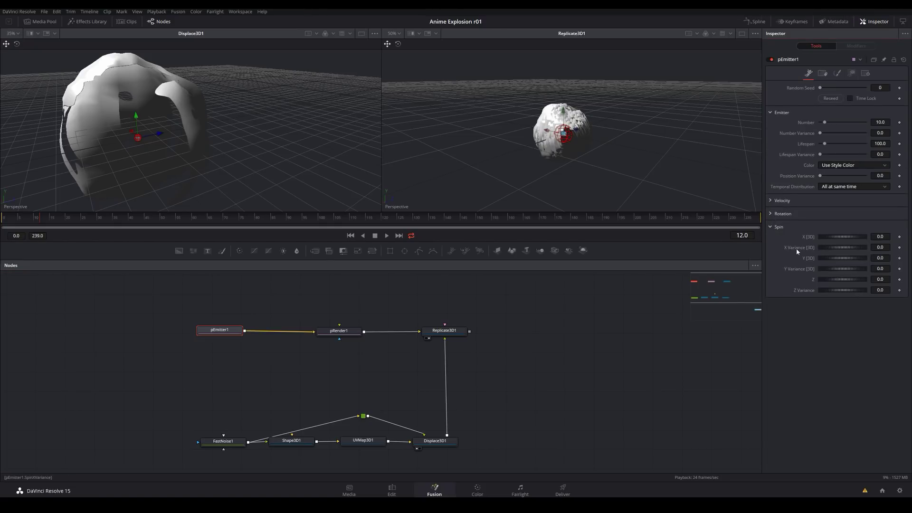
{"action": "left_click_drag", "start_coordinate": [839, 250], "coordinate": [849, 250]}
{"action": "left_click", "coordinate": [879, 248]}
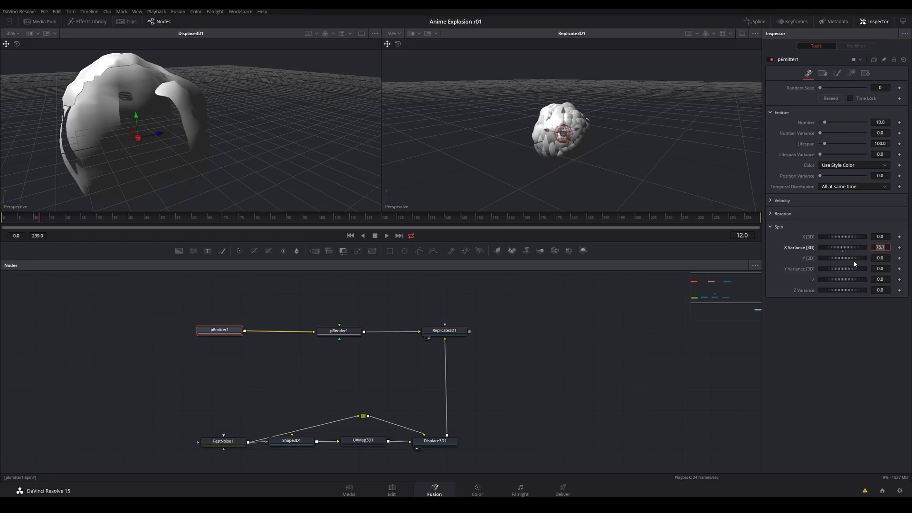
{"action": "type", "text": "5"}
Step: Set pEmitter1's spin Y Variance and Z Variance to 5.0 and play the animation from frame 0
{"action": "left_click", "coordinate": [880, 268]}
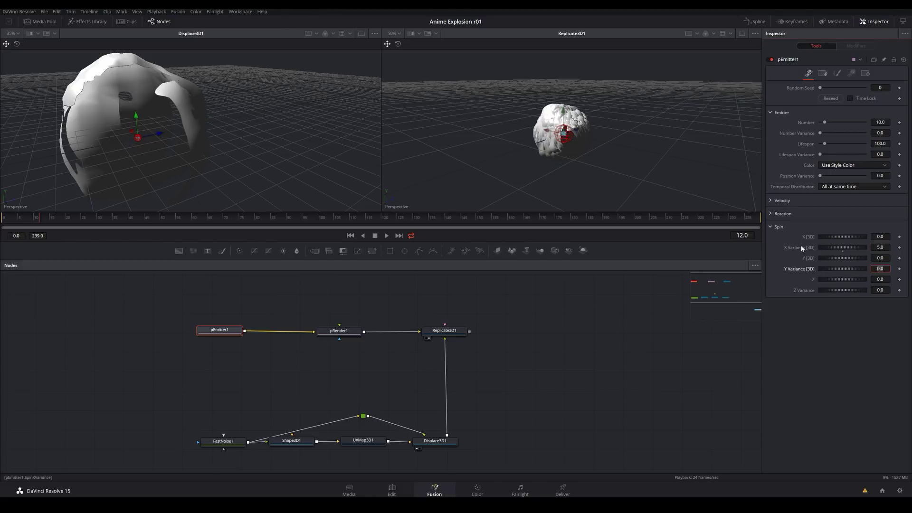
{"action": "type", "text": "5"}
{"action": "key", "text": "Tab"}
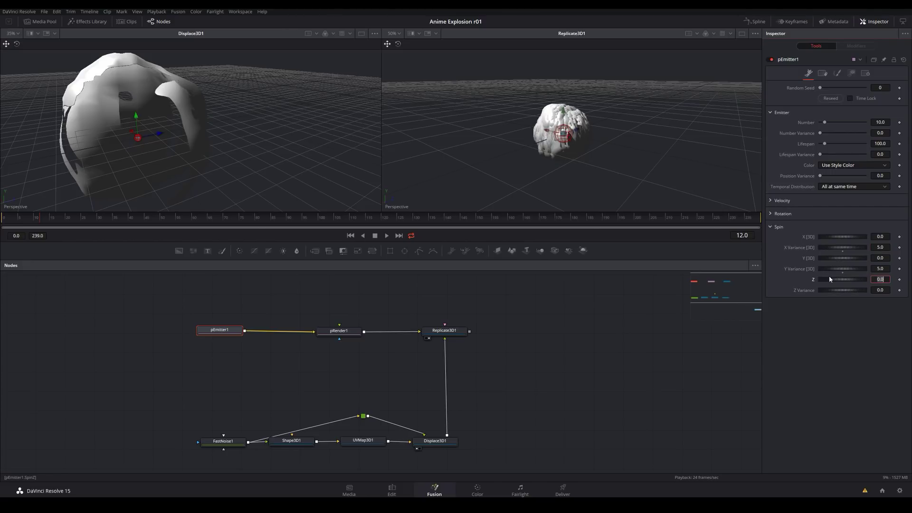
{"action": "left_click", "coordinate": [883, 290]}
{"action": "type", "text": "5"}
{"action": "key", "text": "Return"}
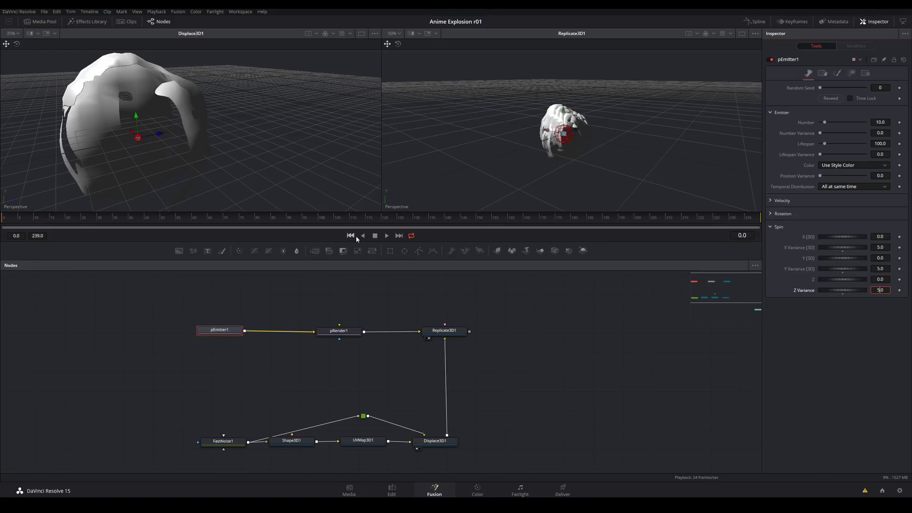
{"action": "left_click", "coordinate": [385, 237]}
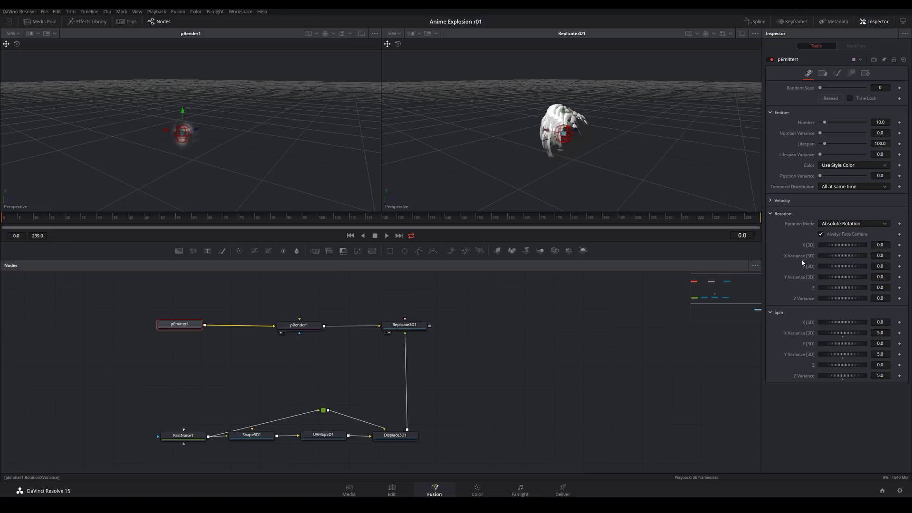
Step: Raise pEmitter1's rotation variance to about 93.9 in X, 91.3 in Y and 133.0 in Z, play the result, and return to frame 0
{"action": "left_click_drag", "start_coordinate": [839, 258], "coordinate": [860, 301]}
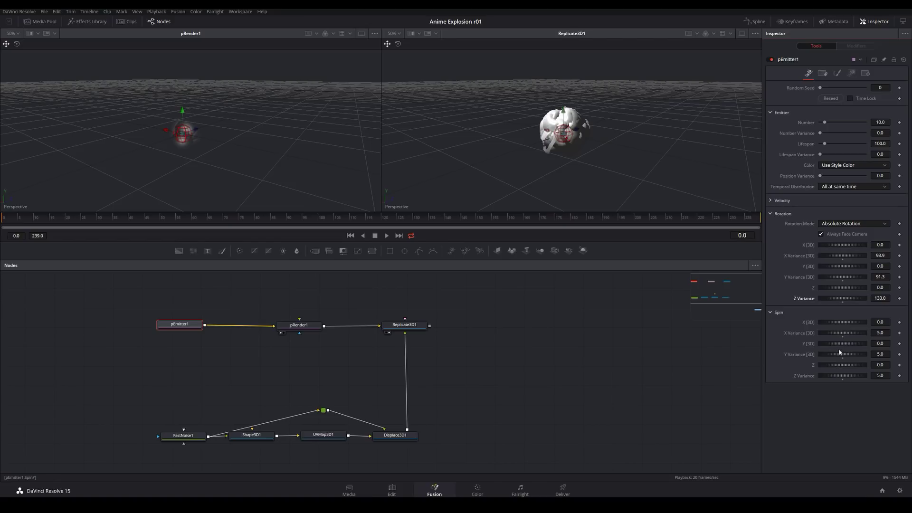
{"action": "left_click", "coordinate": [387, 236]}
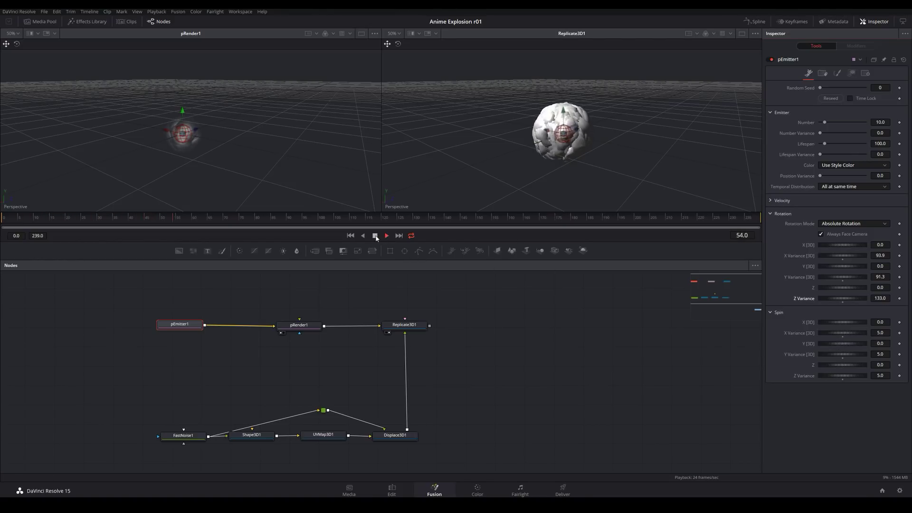
{"action": "left_click", "coordinate": [376, 236]}
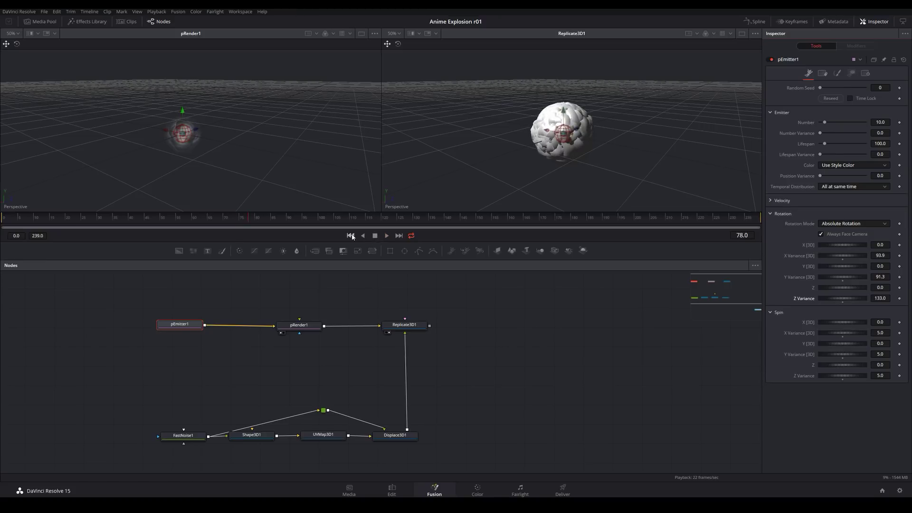
{"action": "left_click", "coordinate": [350, 235]}
Step: Move MediaOut1 farther right of the node tree to make room for more nodes
{"action": "scroll", "coordinate": [433, 340], "scroll_direction": "right", "scroll_amount": 3}
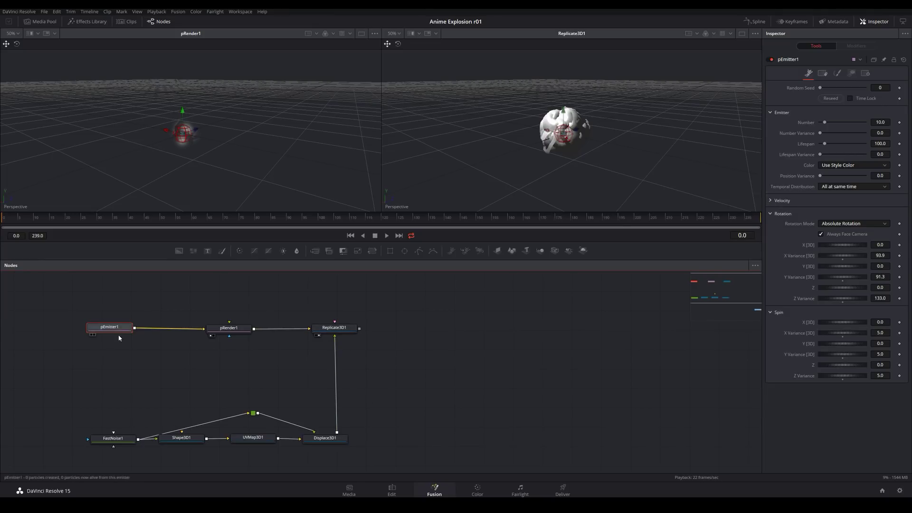
{"action": "scroll", "coordinate": [433, 338], "scroll_direction": "right", "scroll_amount": 1}
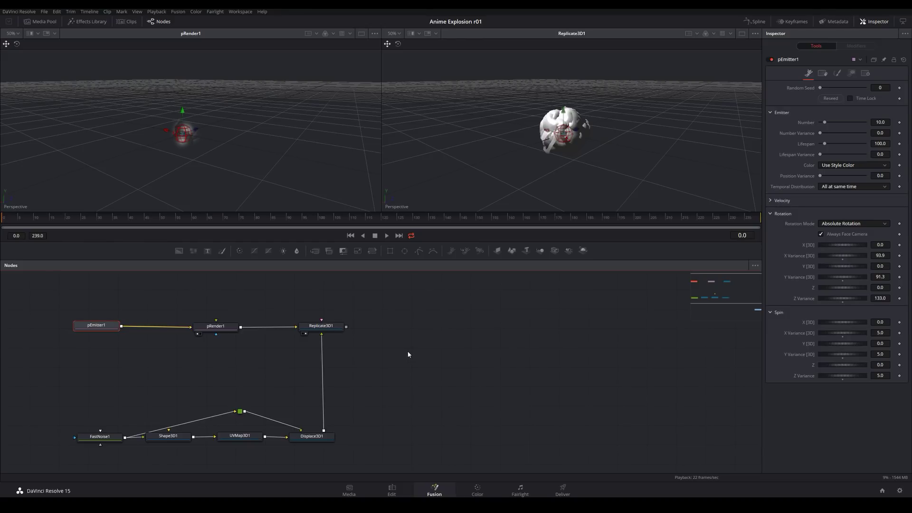
{"action": "scroll", "coordinate": [408, 354], "scroll_direction": "down", "scroll_amount": 3}
{"action": "left_click_drag", "start_coordinate": [469, 436], "coordinate": [618, 435]}
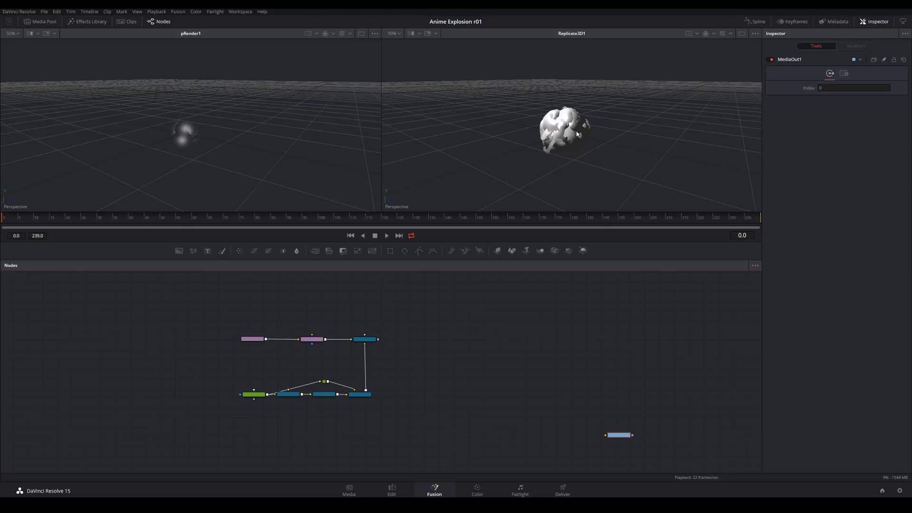
Step: Add a Merge 3D node in line with Replicate3D1 and connect Replicate3D1's output to it
{"action": "scroll", "coordinate": [453, 312], "scroll_direction": "up", "scroll_amount": 3}
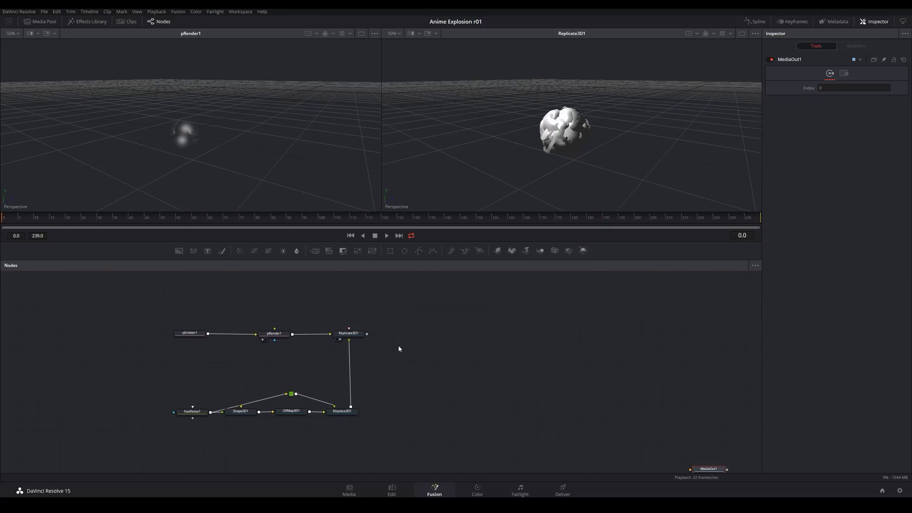
{"action": "left_click_drag", "start_coordinate": [442, 330], "coordinate": [400, 345]}
{"action": "right_click", "coordinate": [370, 302]}
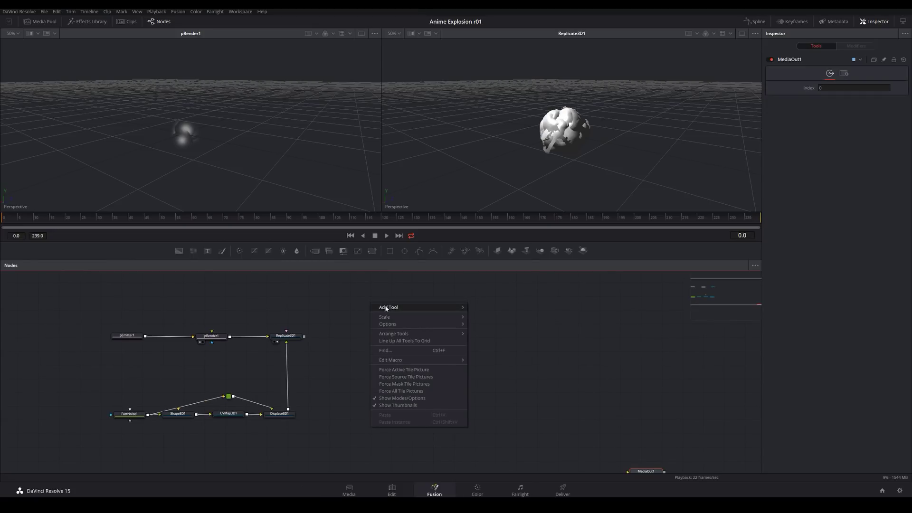
{"action": "mouse_move", "coordinate": [384, 307]}
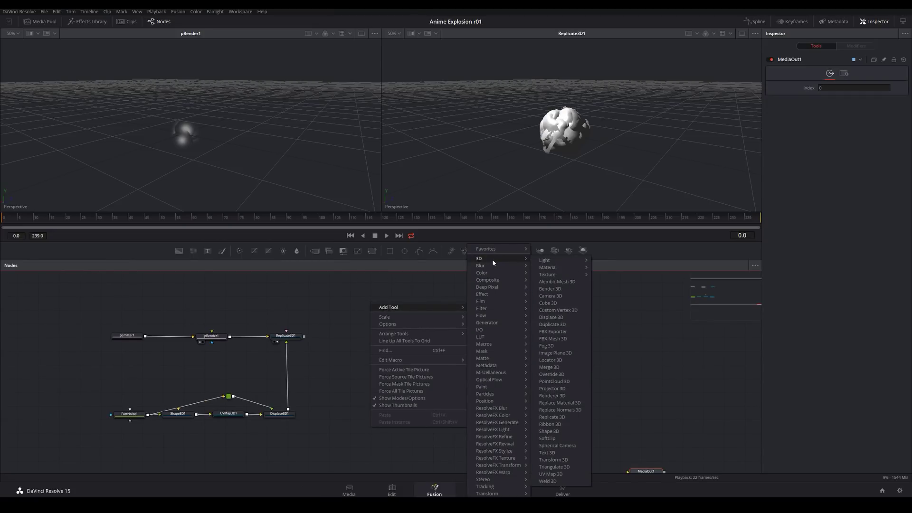
{"action": "mouse_move", "coordinate": [486, 259]}
{"action": "left_click", "coordinate": [567, 367]}
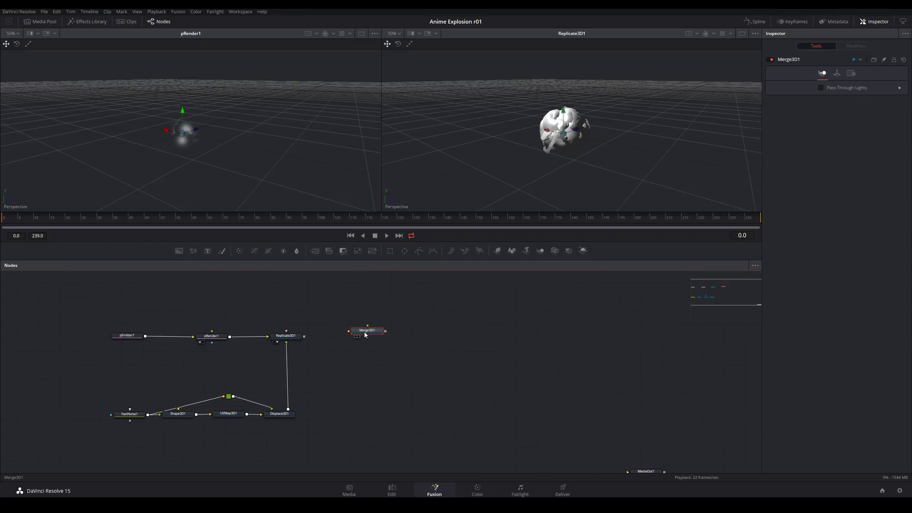
{"action": "left_click", "coordinate": [365, 335]}
{"action": "left_click_drag", "start_coordinate": [304, 338], "coordinate": [357, 335]}
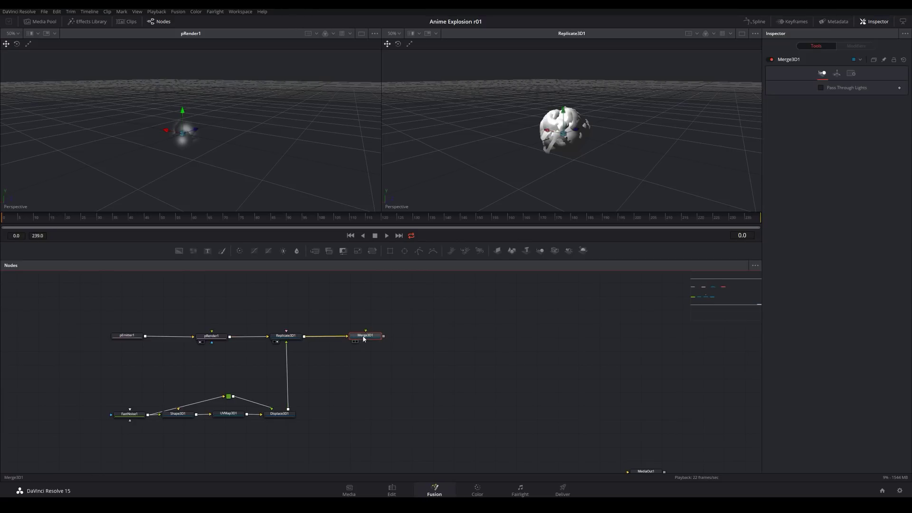
Step: Add a Camera 3D node, connect it to Merge3D1, and place it above Merge3D1
{"action": "left_click", "coordinate": [452, 329]}
{"action": "right_click", "coordinate": [420, 306]}
{"action": "mouse_move", "coordinate": [444, 310]}
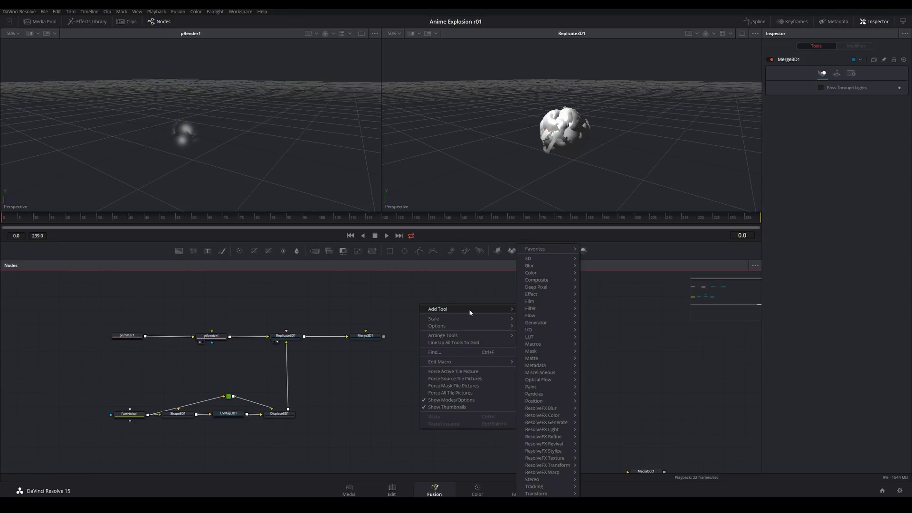
{"action": "mouse_move", "coordinate": [541, 262]}
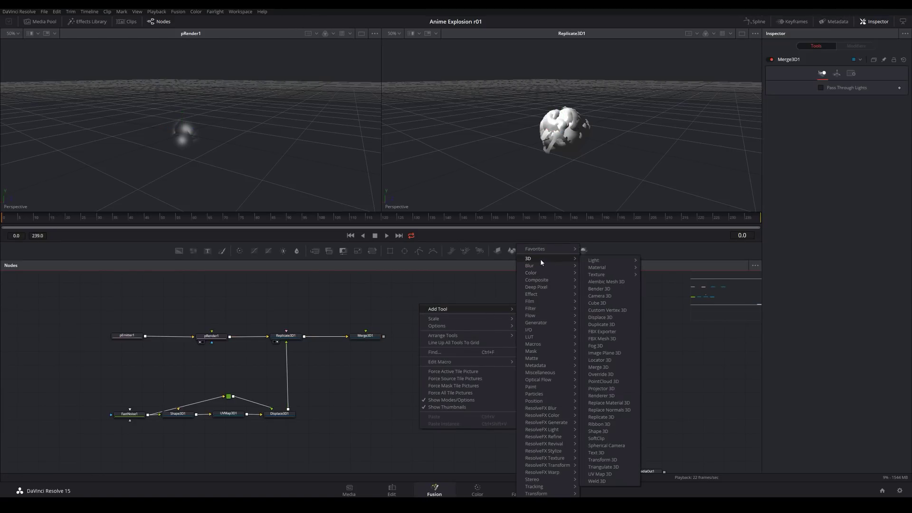
{"action": "left_click", "coordinate": [613, 296]}
{"action": "left_click_drag", "start_coordinate": [427, 305], "coordinate": [380, 337]}
{"action": "left_click", "coordinate": [381, 337]}
Step: Add a Renderer 3D node in line after Merge3D1 and connect Merge3D1's output to it
{"action": "right_click", "coordinate": [439, 321]}
{"action": "mouse_move", "coordinate": [486, 323]}
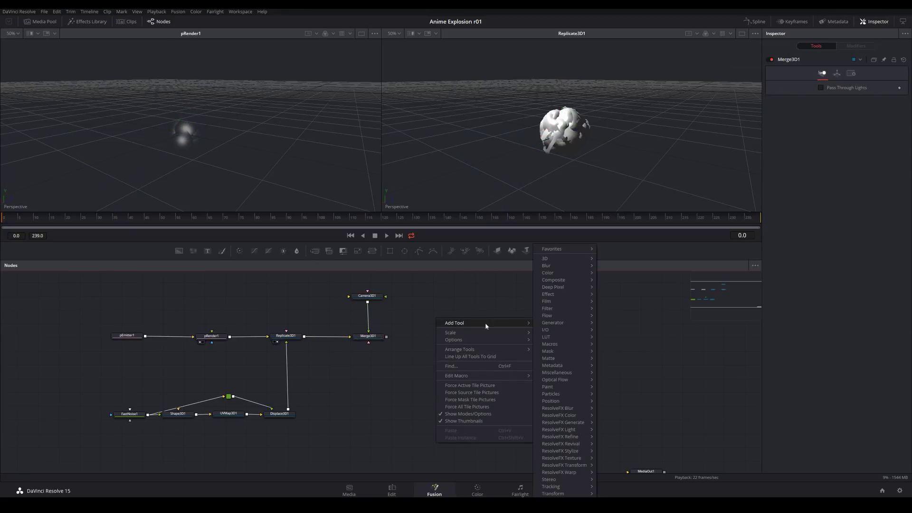
{"action": "mouse_move", "coordinate": [557, 256]}
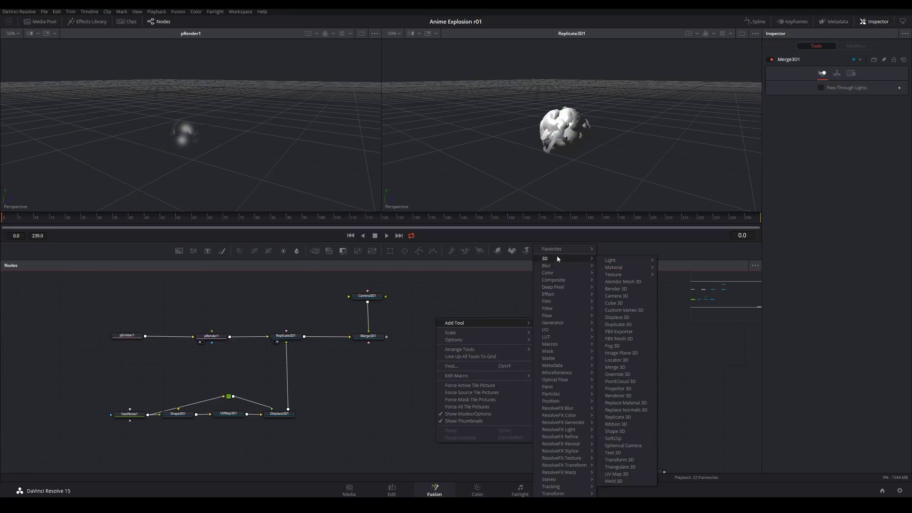
{"action": "left_click", "coordinate": [618, 396]}
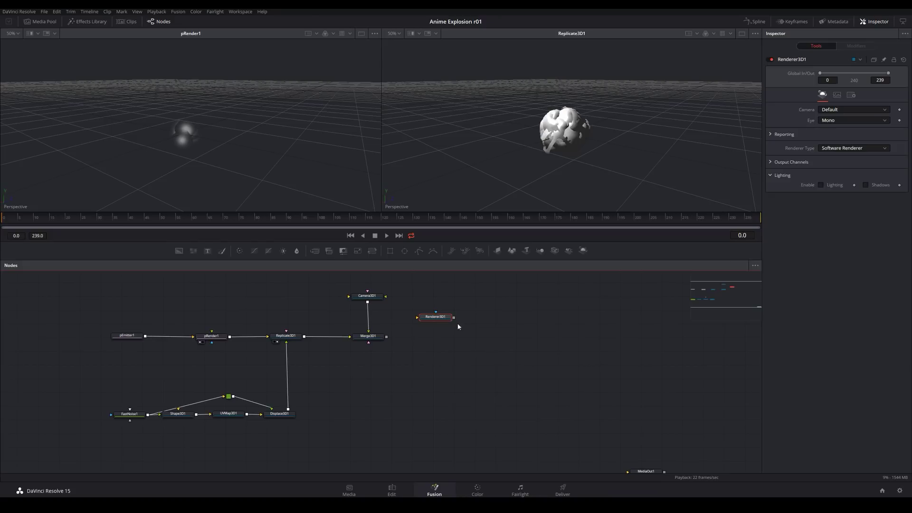
{"action": "left_click", "coordinate": [388, 339]}
{"action": "left_click_drag", "start_coordinate": [412, 334], "coordinate": [424, 337]}
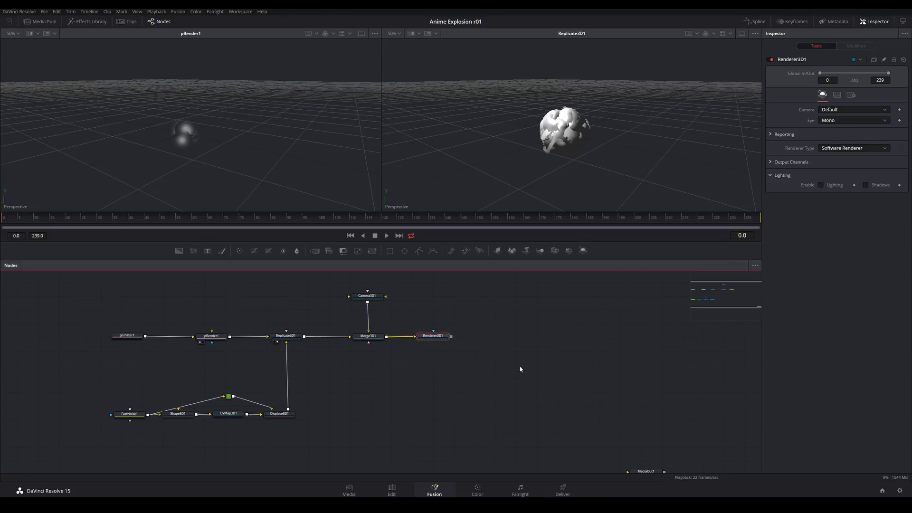
Step: Display Merge3D1 in the first viewer and Renderer3D1 in the second viewer
{"action": "left_click", "coordinate": [371, 338]}
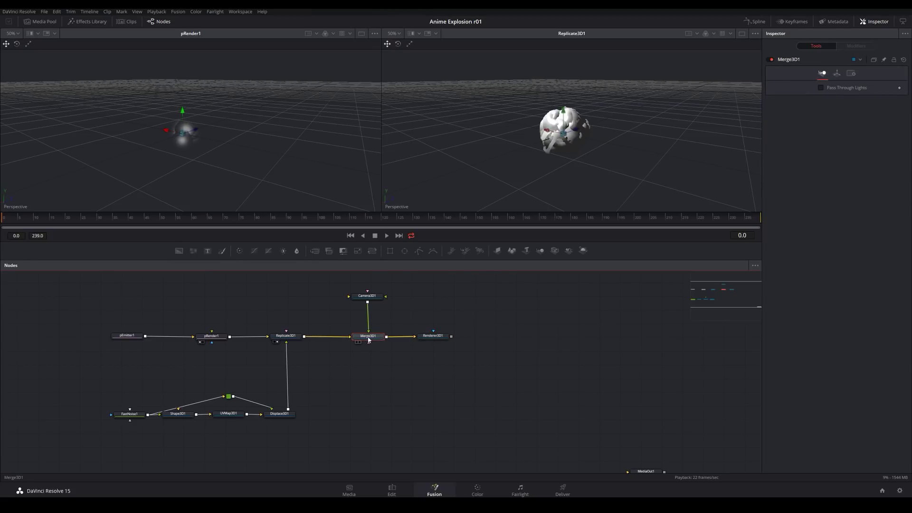
{"action": "key", "text": "1"}
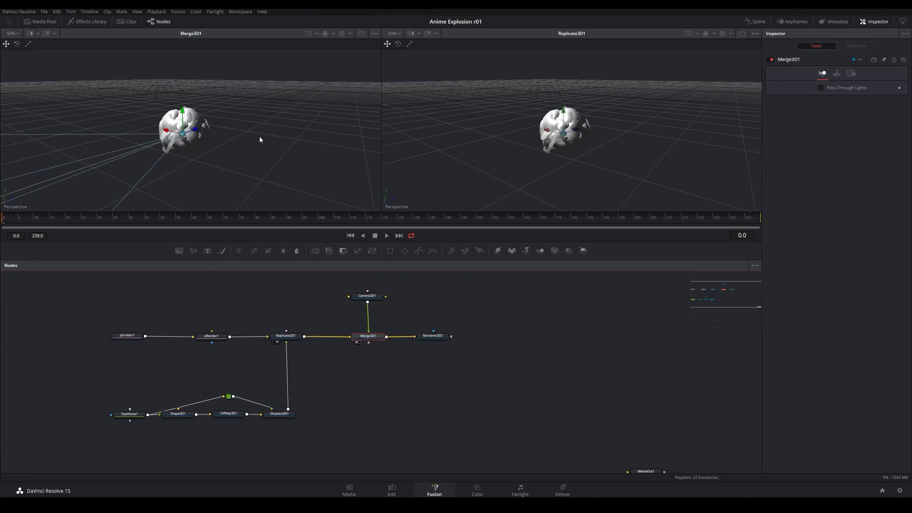
{"action": "left_click_drag", "start_coordinate": [263, 136], "coordinate": [208, 189]}
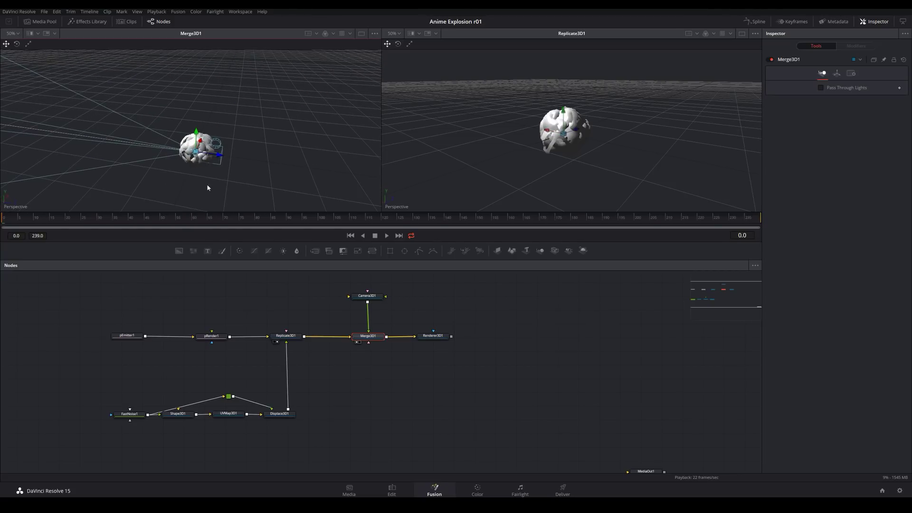
{"action": "left_click", "coordinate": [435, 338]}
{"action": "key", "text": "2"}
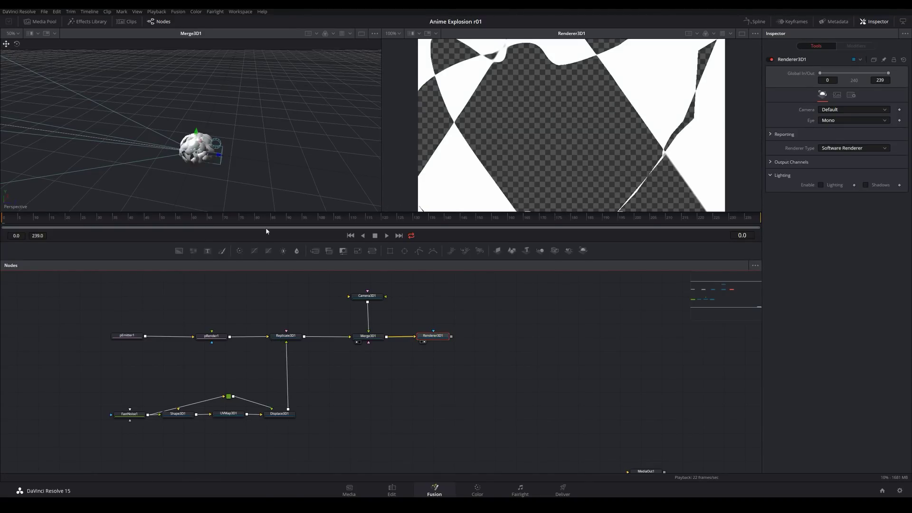
Step: Move Camera3D1 back along its Z axis until the whole replicated ball is framed with some space around it
{"action": "left_click", "coordinate": [368, 296]}
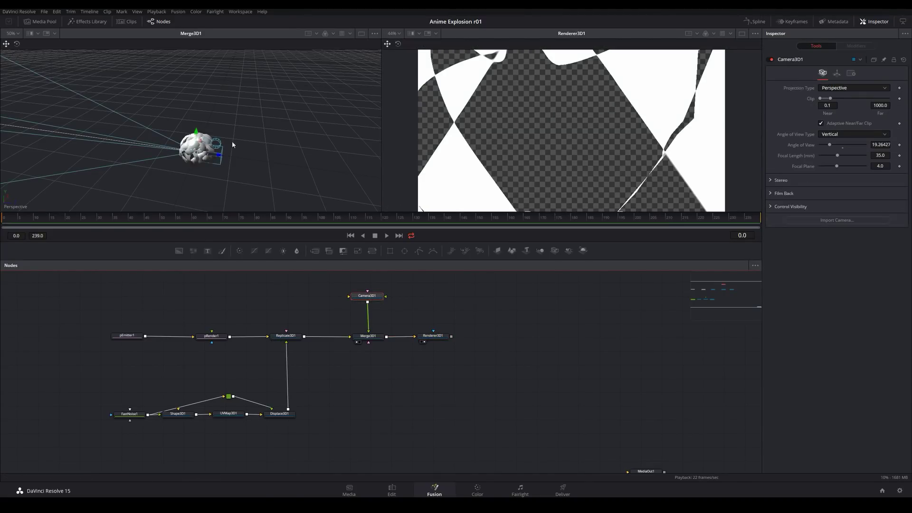
{"action": "left_click_drag", "start_coordinate": [218, 148], "coordinate": [640, 173]}
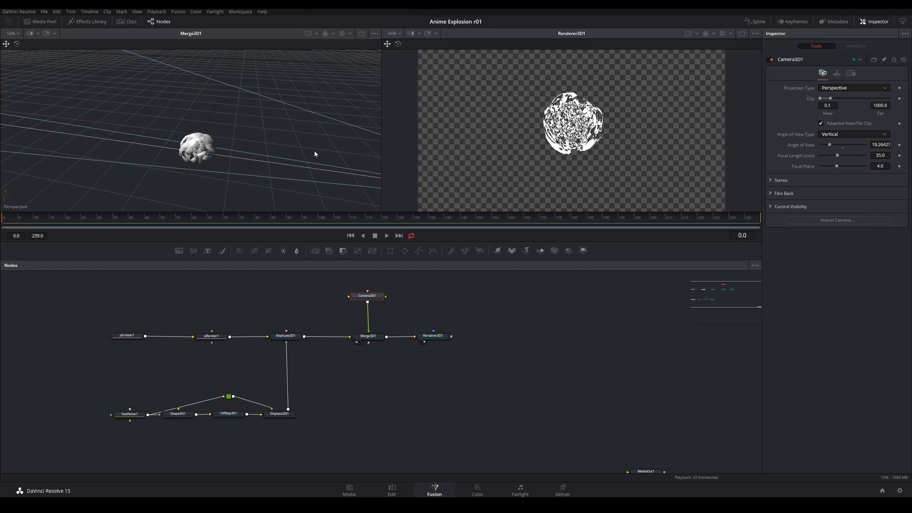
{"action": "scroll", "coordinate": [286, 154], "scroll_direction": "down", "scroll_amount": 5}
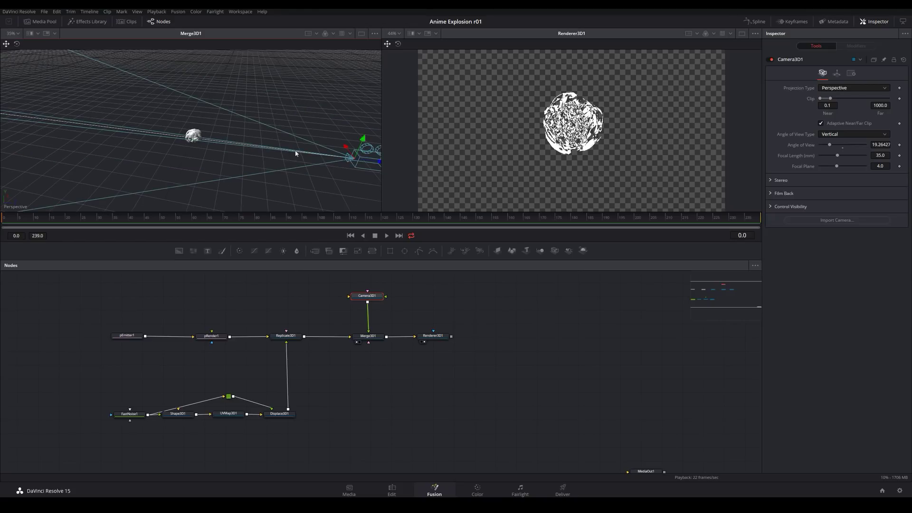
{"action": "left_click_drag", "start_coordinate": [293, 169], "coordinate": [250, 162]}
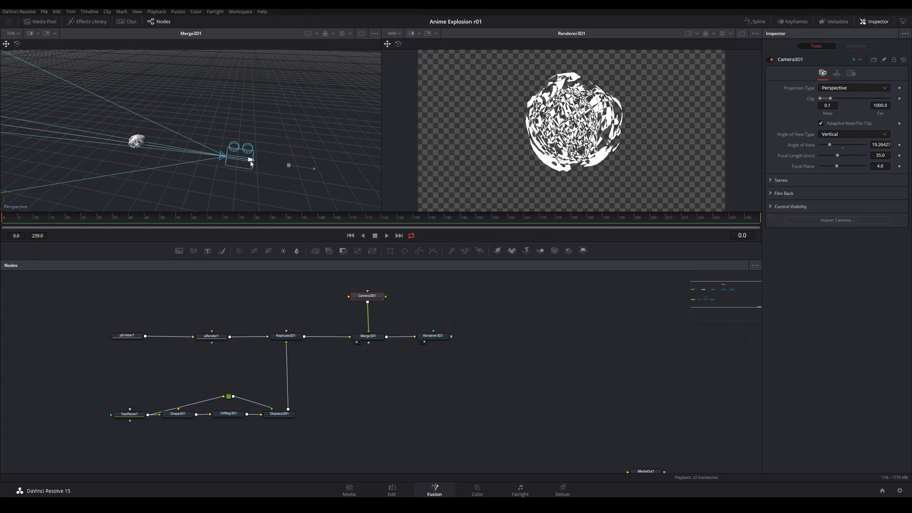
Step: Change Renderer3D1's Renderer Type to OpenGL Renderer
{"action": "left_click", "coordinate": [433, 336]}
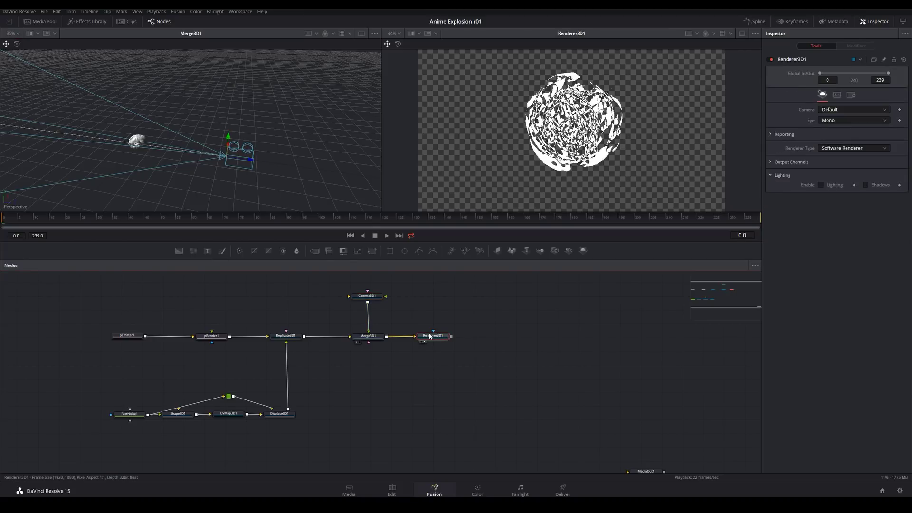
{"action": "left_click", "coordinate": [832, 149]}
{"action": "left_click", "coordinate": [835, 157]}
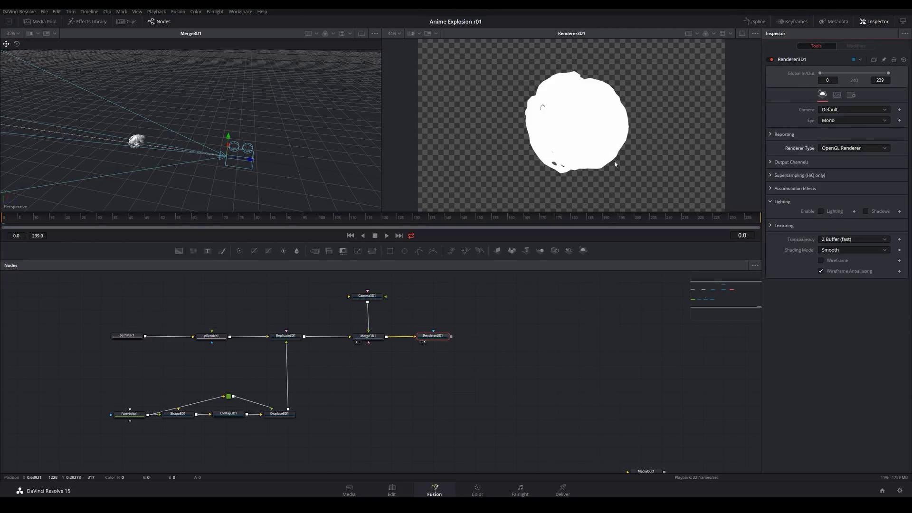
Step: Start pEmitter1's Color Over Life gradient with yellow-orange (hue 0.112, saturation 0.91) and add a darker orange stop (value 0.661) at about 0.54
{"action": "left_click_drag", "start_coordinate": [488, 301], "coordinate": [507, 310]}
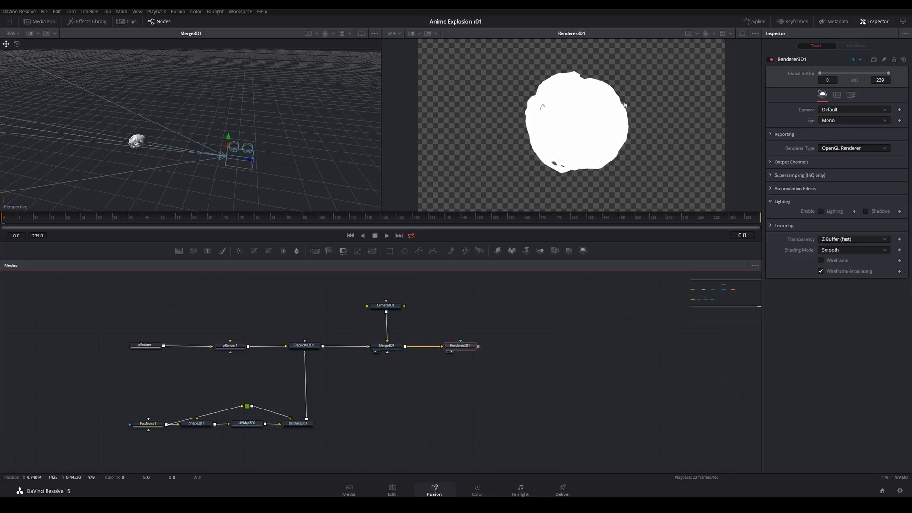
{"action": "left_click", "coordinate": [146, 346]}
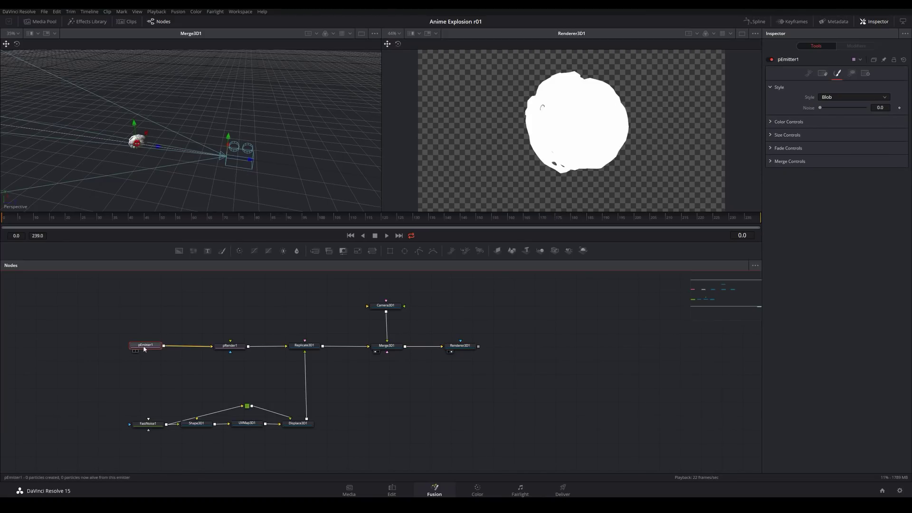
{"action": "left_click", "coordinate": [814, 73]}
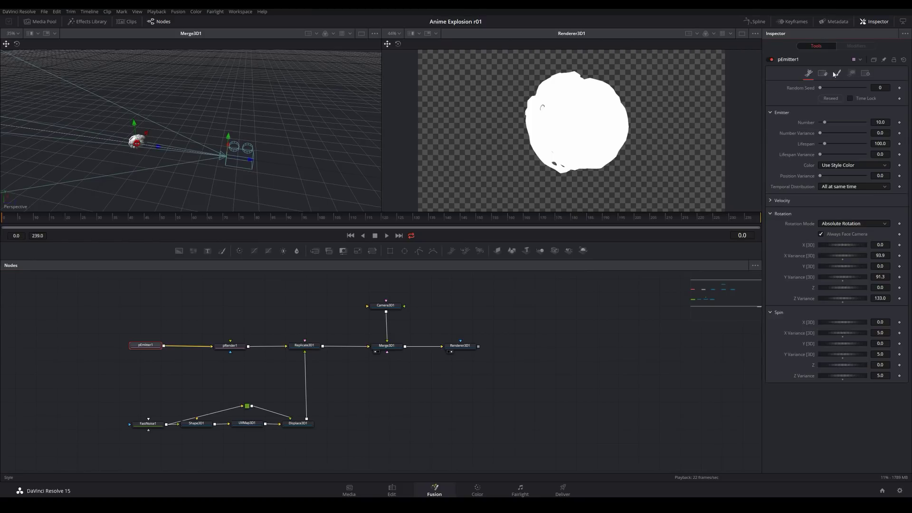
{"action": "left_click", "coordinate": [839, 77]}
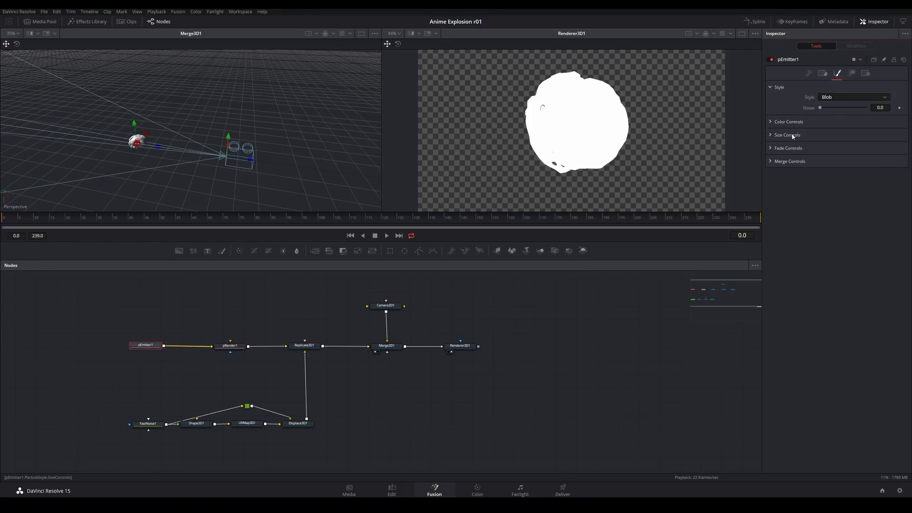
{"action": "left_click", "coordinate": [771, 123]}
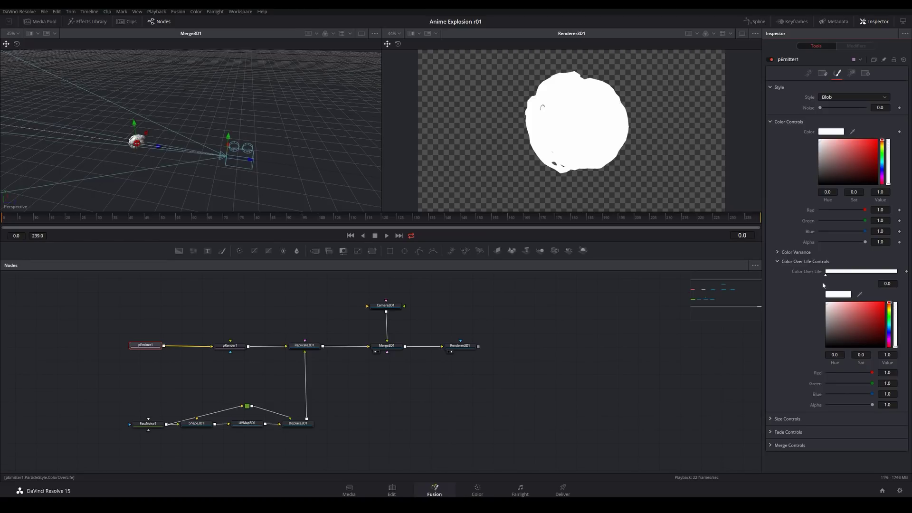
{"action": "mouse_move", "coordinate": [888, 310]}
{"action": "left_mouse_down"}
{"action": "mouse_move", "coordinate": [867, 301]}
{"action": "mouse_move", "coordinate": [890, 308]}
{"action": "left_mouse_up"}
{"action": "left_click", "coordinate": [879, 304]}
{"action": "left_click", "coordinate": [878, 303]}
{"action": "left_click", "coordinate": [891, 309]}
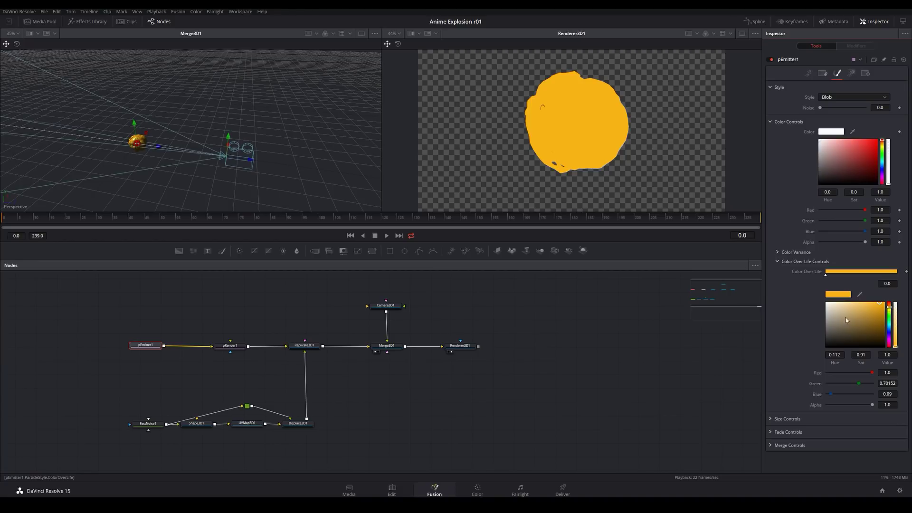
{"action": "left_click", "coordinate": [871, 274]}
{"action": "left_click_drag", "start_coordinate": [884, 321], "coordinate": [888, 320]}
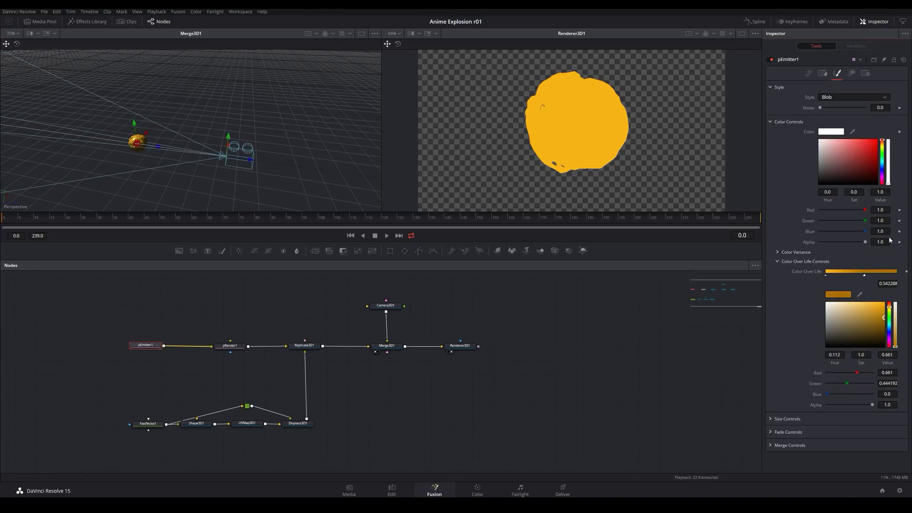
Step: Set pEmitter1's high Red Variance to 0.1 and high Green Variance to 0.125, and check the colours a few frames in
{"action": "left_click", "coordinate": [777, 253]}
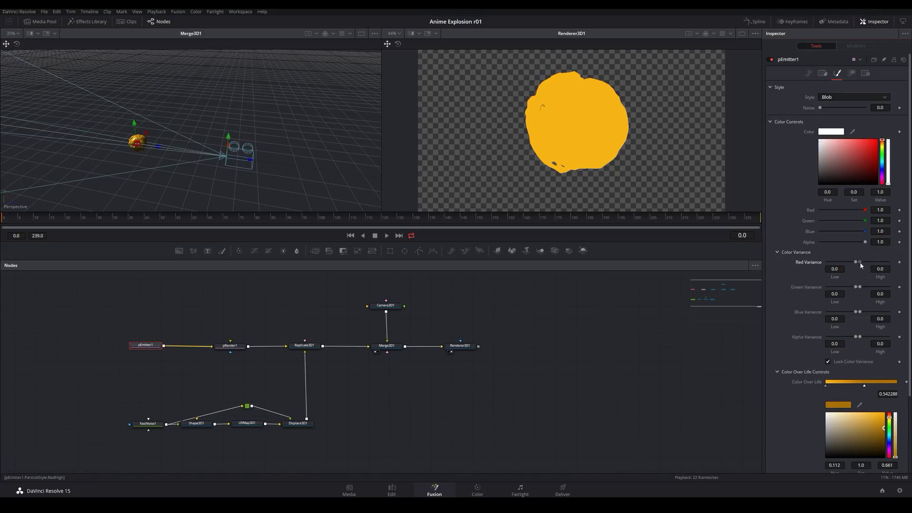
{"action": "left_click_drag", "start_coordinate": [864, 265], "coordinate": [861, 288]}
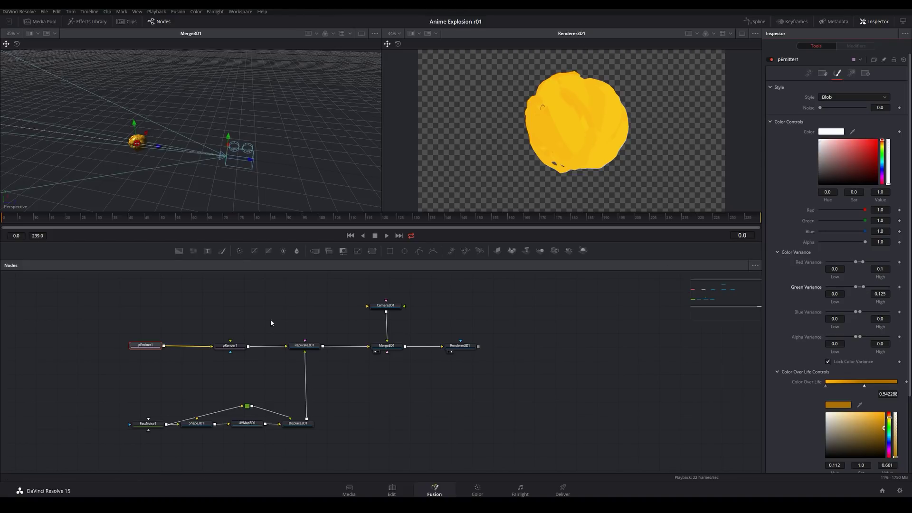
{"action": "mouse_move", "coordinate": [8, 218]}
{"action": "left_mouse_down"}
{"action": "mouse_move", "coordinate": [105, 221]}
{"action": "mouse_move", "coordinate": [11, 222]}
{"action": "mouse_move", "coordinate": [24, 223]}
{"action": "left_mouse_up"}
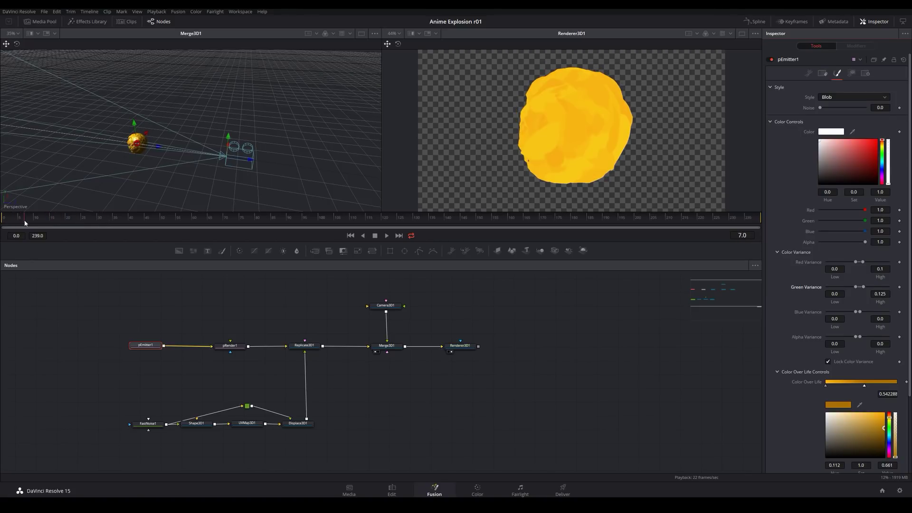
Step: Set the Number of particles emitted by pEmitter1 to 4
{"action": "left_click", "coordinate": [144, 346]}
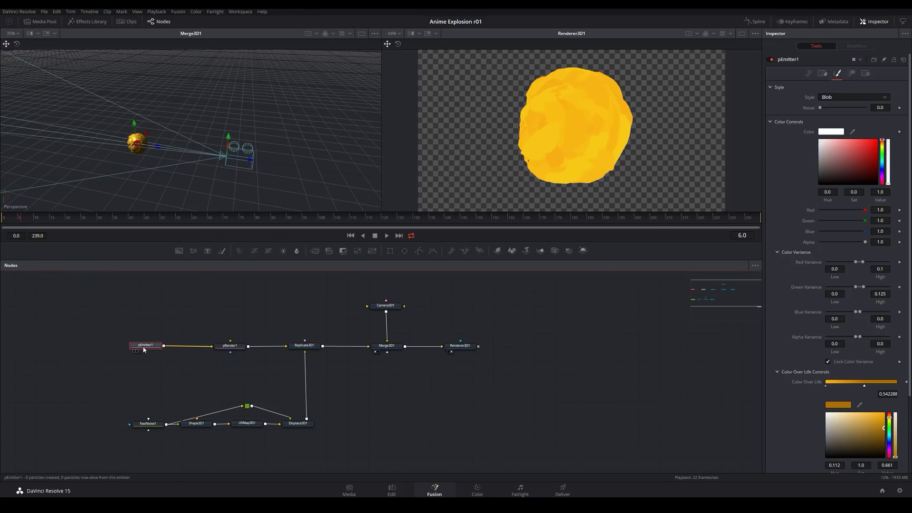
{"action": "left_click", "coordinate": [810, 73]}
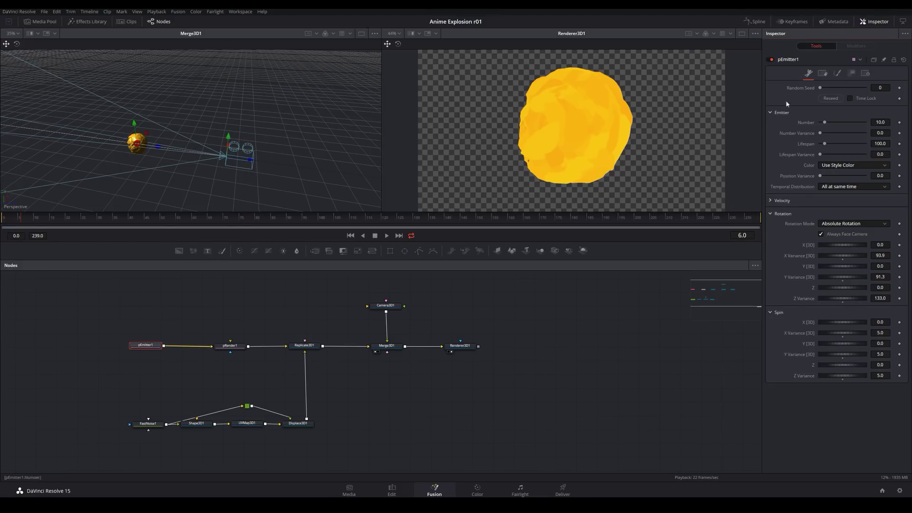
{"action": "left_click", "coordinate": [887, 122]}
{"action": "type", "text": "4"}
{"action": "key", "text": "Tab"}
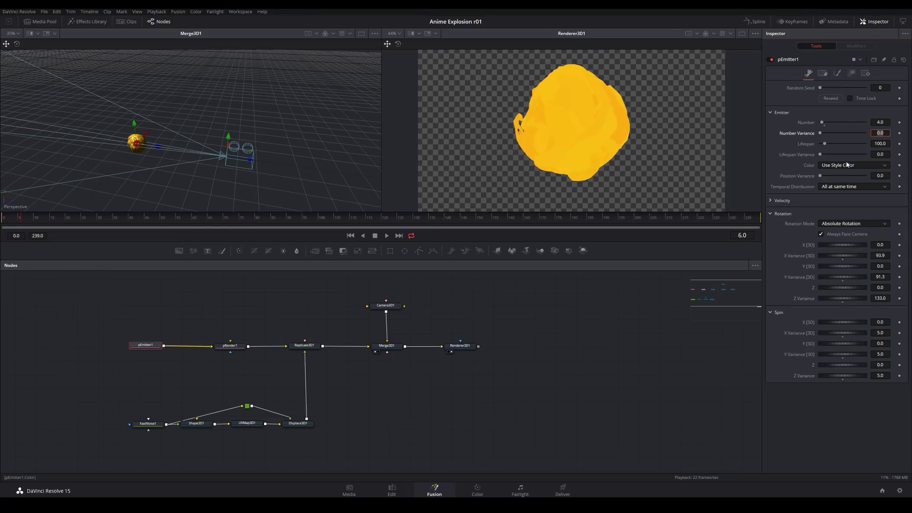
Step: Set pEmitter1's Lifespan to 20 and Lifespan Variance to 3.9, and preview the animation from the start
{"action": "left_click", "coordinate": [881, 144]}
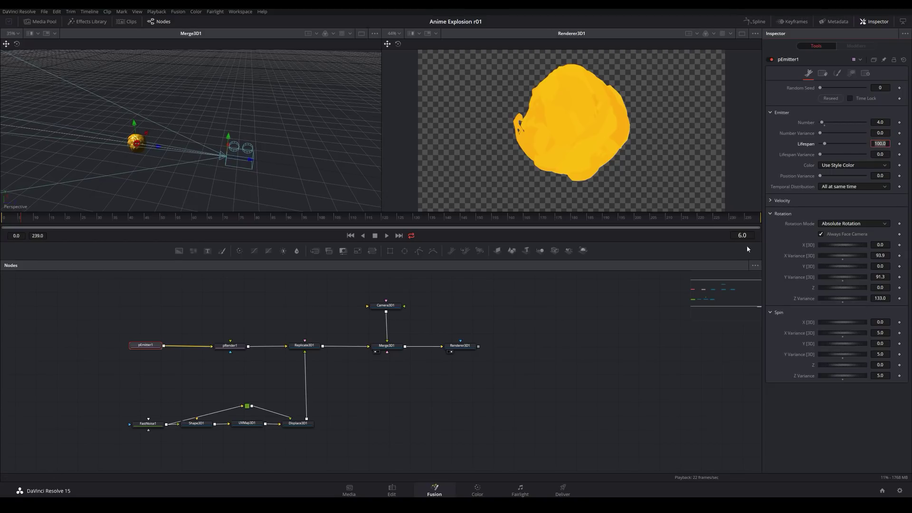
{"action": "type", "text": "20"}
{"action": "key", "text": "Tab"}
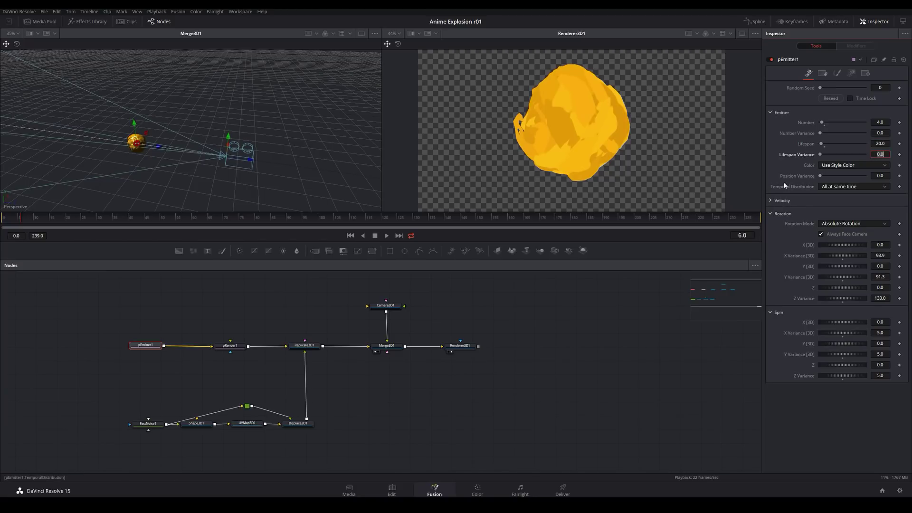
{"action": "left_click", "coordinate": [822, 154]}
{"action": "left_click_drag", "start_coordinate": [823, 153], "coordinate": [824, 156]}
{"action": "left_click", "coordinate": [350, 236]}
{"action": "left_click", "coordinate": [386, 236]}
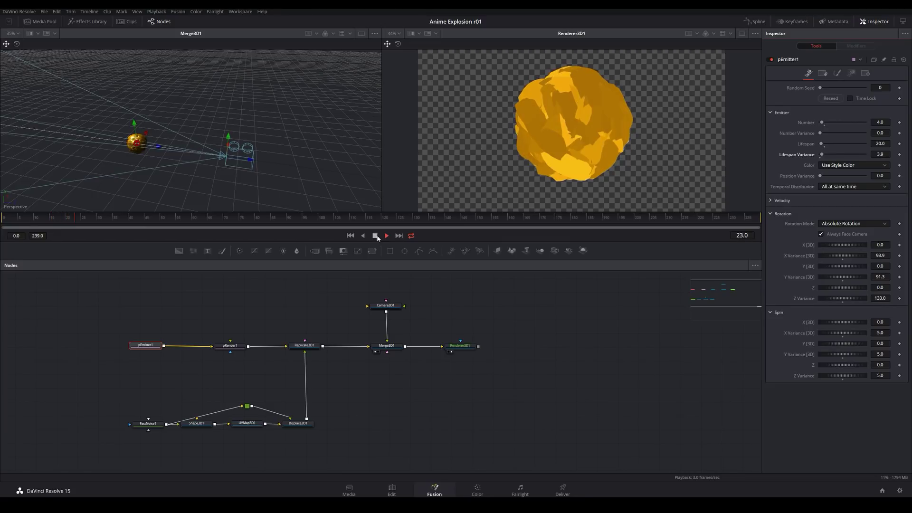
{"action": "left_click", "coordinate": [376, 235]}
{"action": "left_click", "coordinate": [21, 225]}
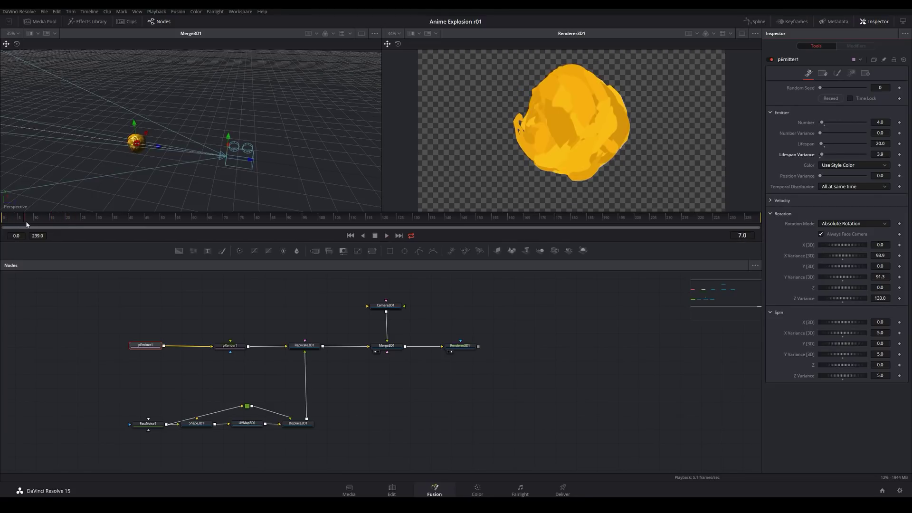
{"action": "left_click", "coordinate": [2, 224]}
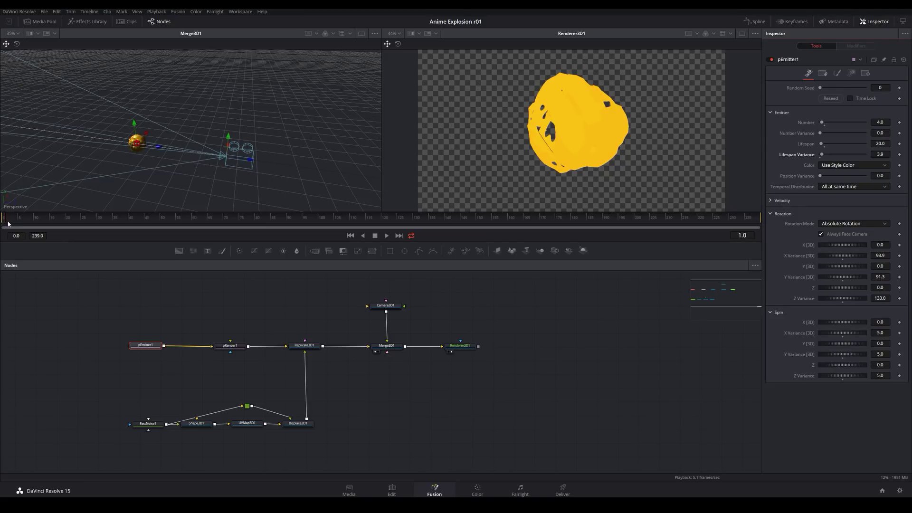
{"action": "left_click_drag", "start_coordinate": [2, 224], "coordinate": [23, 226]}
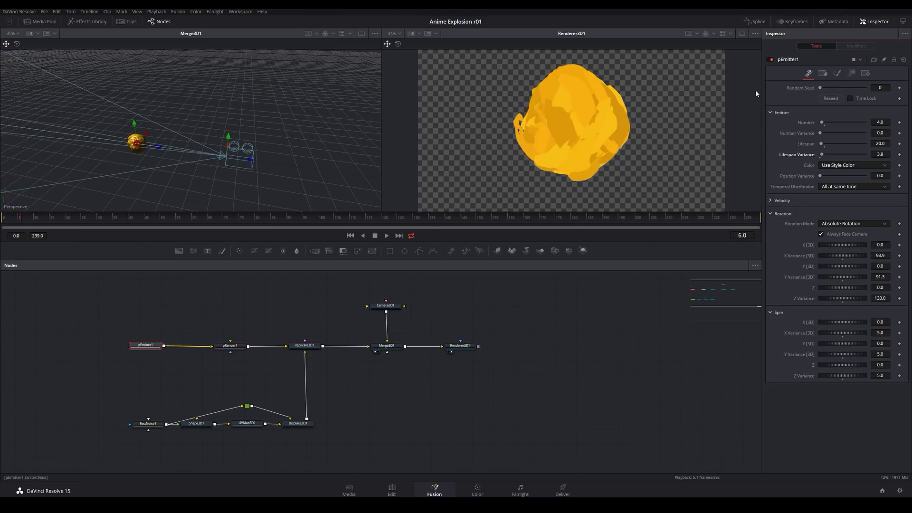
Step: Reshape pEmitter1's Size Over Life curve so particles start smaller, swell and shrink towards the end of life, and play it back
{"action": "left_click", "coordinate": [840, 72]}
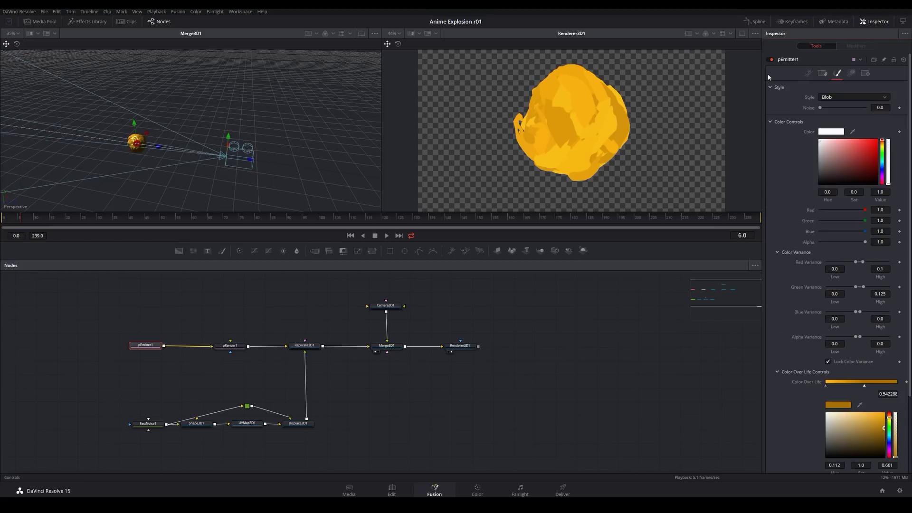
{"action": "left_click", "coordinate": [770, 86]}
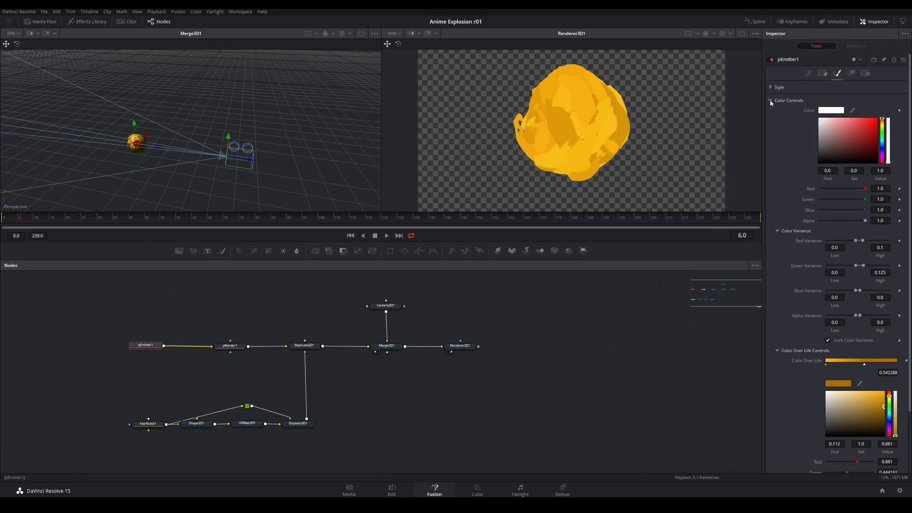
{"action": "left_click", "coordinate": [770, 100]}
{"action": "left_click", "coordinate": [771, 114]}
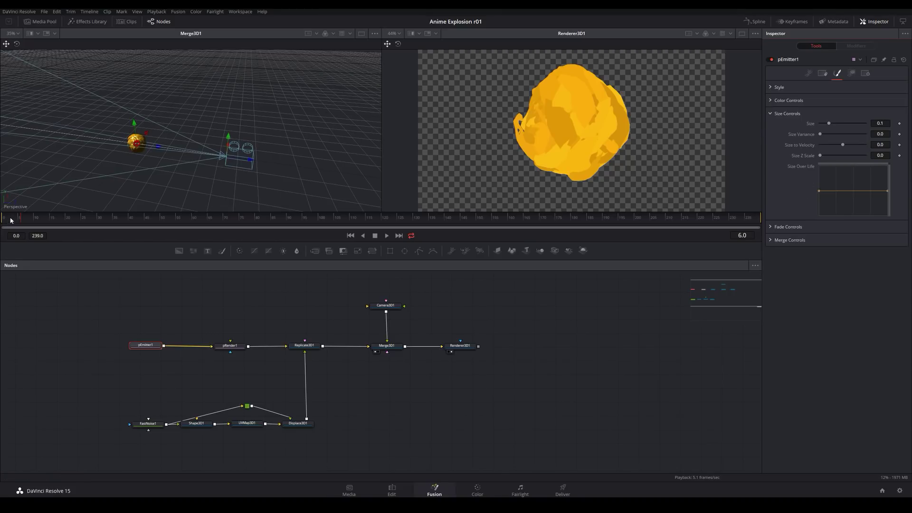
{"action": "left_click_drag", "start_coordinate": [10, 219], "coordinate": [1, 219]}
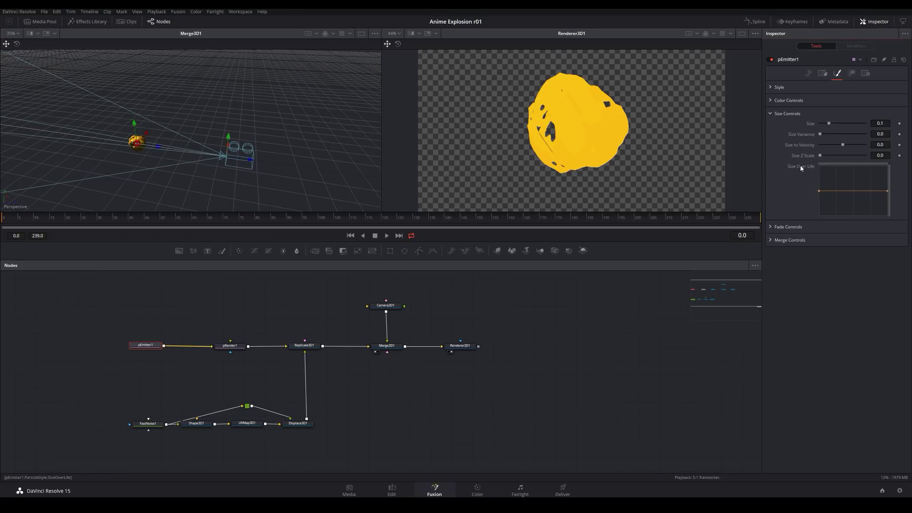
{"action": "left_click_drag", "start_coordinate": [820, 191], "coordinate": [841, 171]}
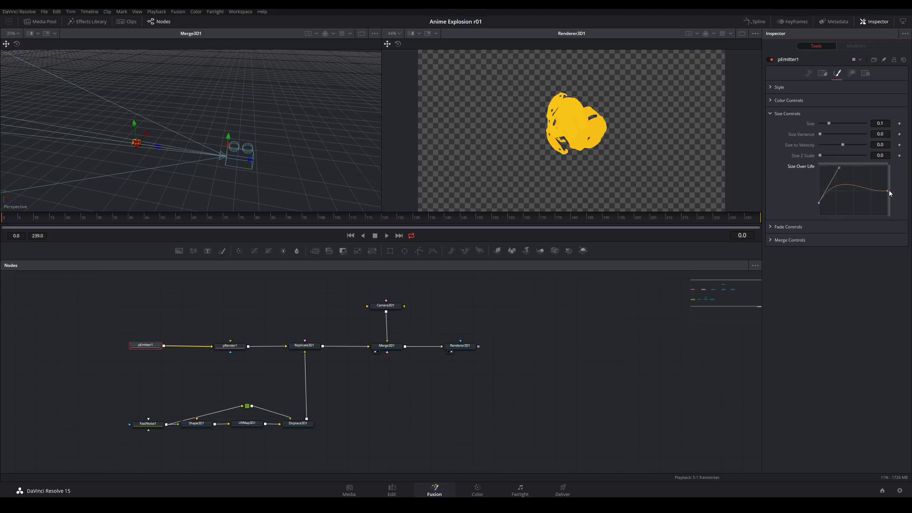
{"action": "key", "text": "ctrl+z"}
{"action": "left_click_drag", "start_coordinate": [889, 192], "coordinate": [872, 202]}
{"action": "left_click", "coordinate": [387, 236]}
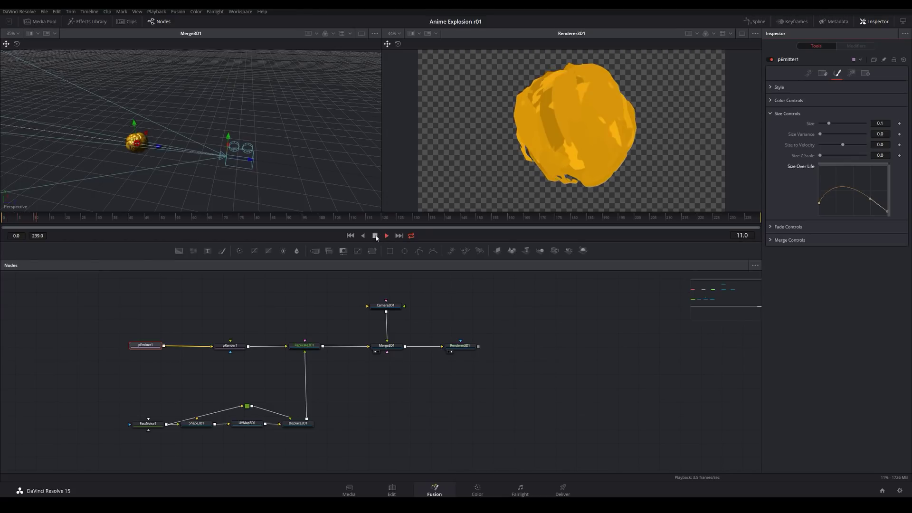
{"action": "left_click", "coordinate": [375, 235]}
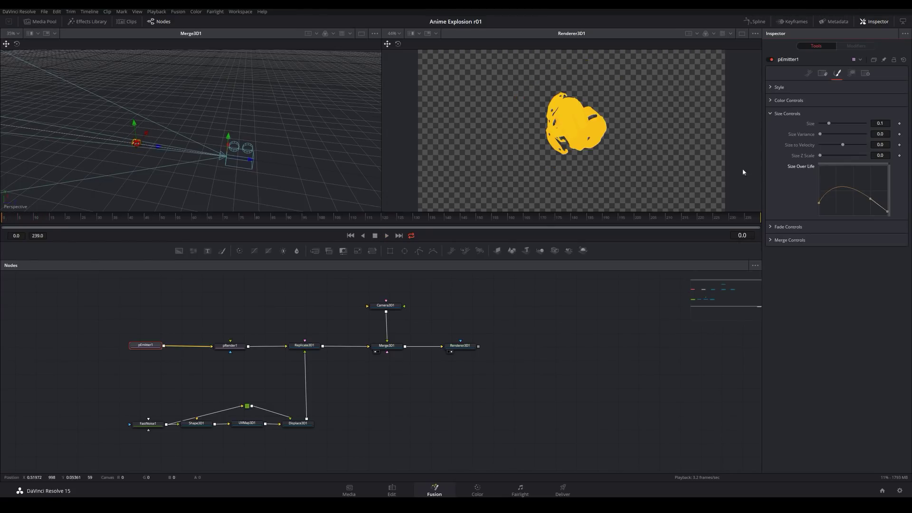
Step: Keyframe pEmitter1's Number at 4 on frame 0 and at 0 on frame 5, and play the burst from the start
{"action": "left_click", "coordinate": [808, 73]}
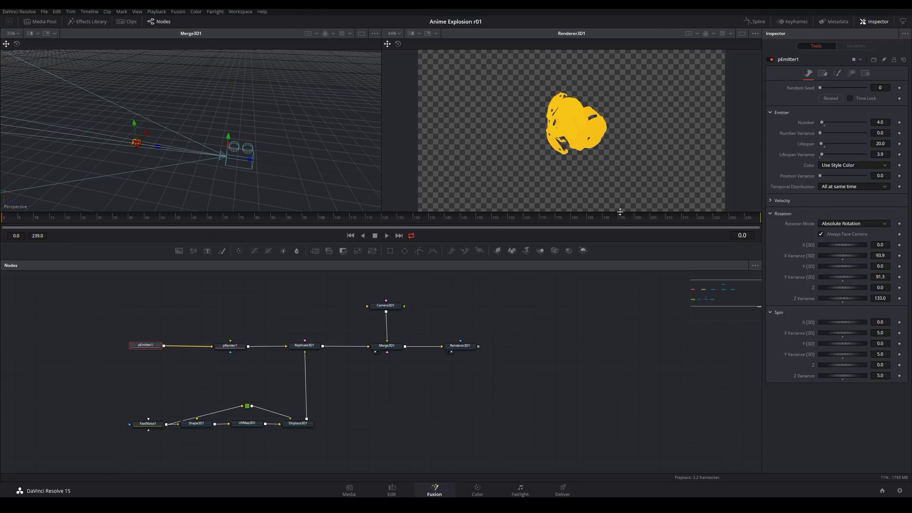
{"action": "left_click", "coordinate": [899, 122]}
{"action": "left_click_drag", "start_coordinate": [6, 221], "coordinate": [19, 223]}
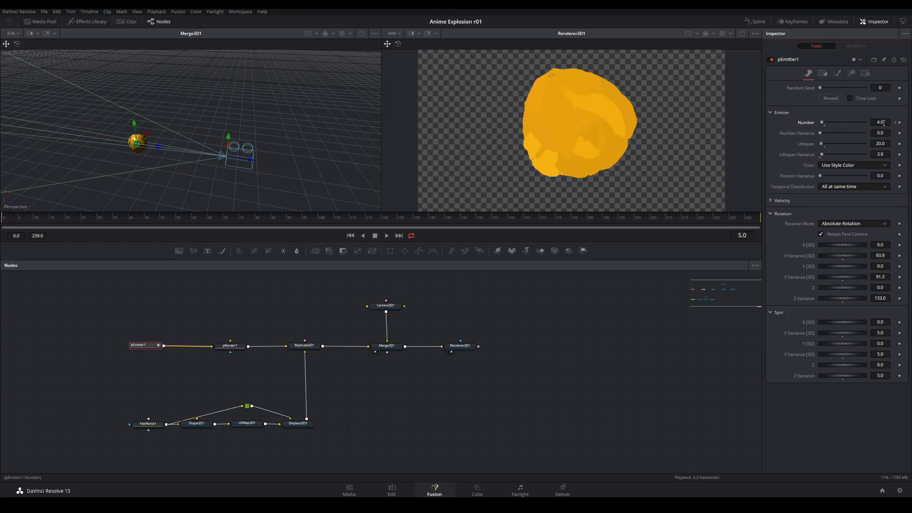
{"action": "type", "text": "0"}
{"action": "key", "text": "Tab"}
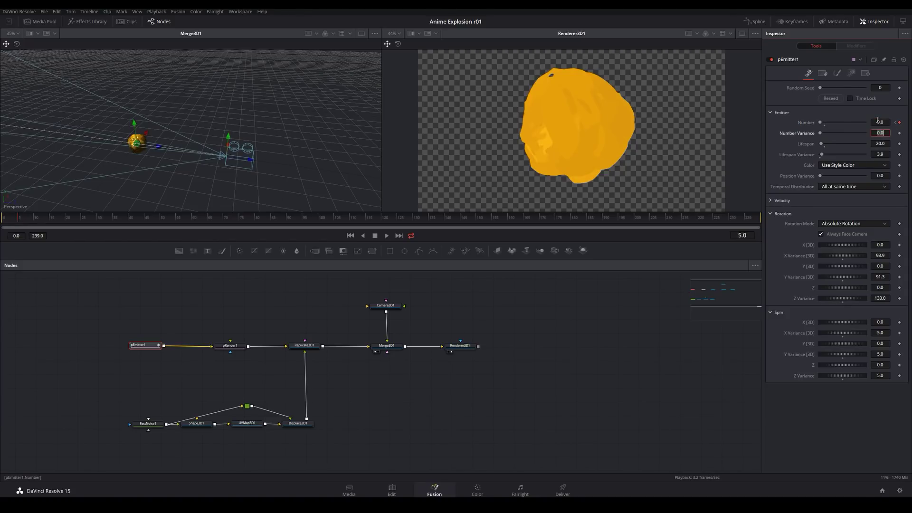
{"action": "left_click", "coordinate": [350, 237]}
{"action": "left_click", "coordinate": [385, 236]}
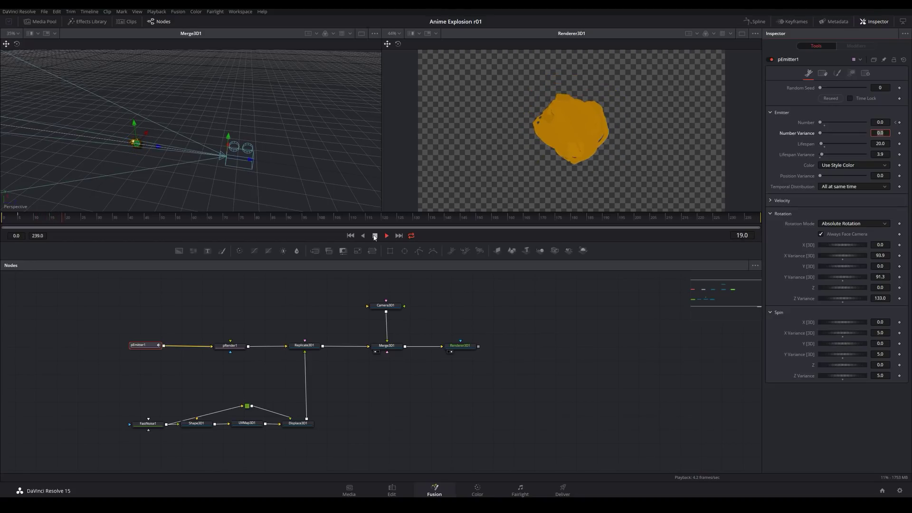
{"action": "left_click", "coordinate": [375, 236]}
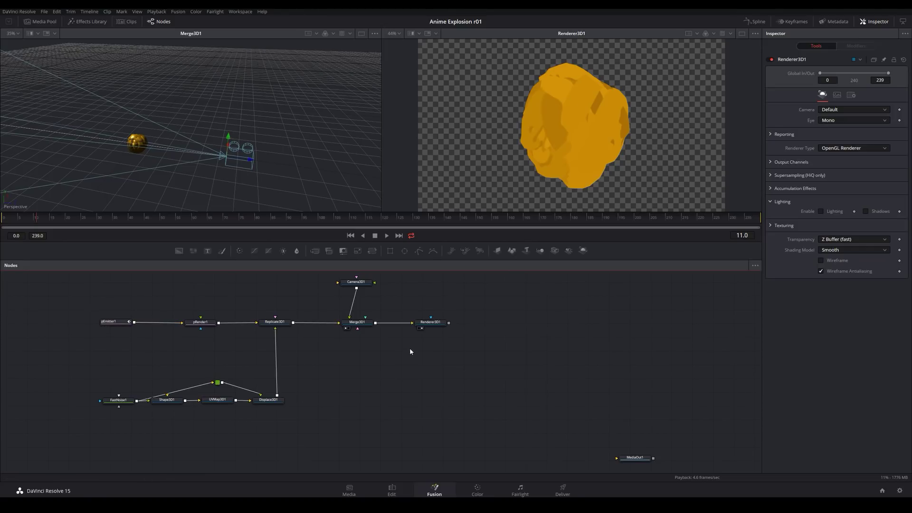
Step: Duplicate the node chain from pEmitter1 and FastNoise1 through Replicate3D1 and place the copy below the original
{"action": "scroll", "coordinate": [333, 347], "scroll_direction": "down", "scroll_amount": 1}
{"action": "left_click_drag", "start_coordinate": [68, 283], "coordinate": [335, 426]}
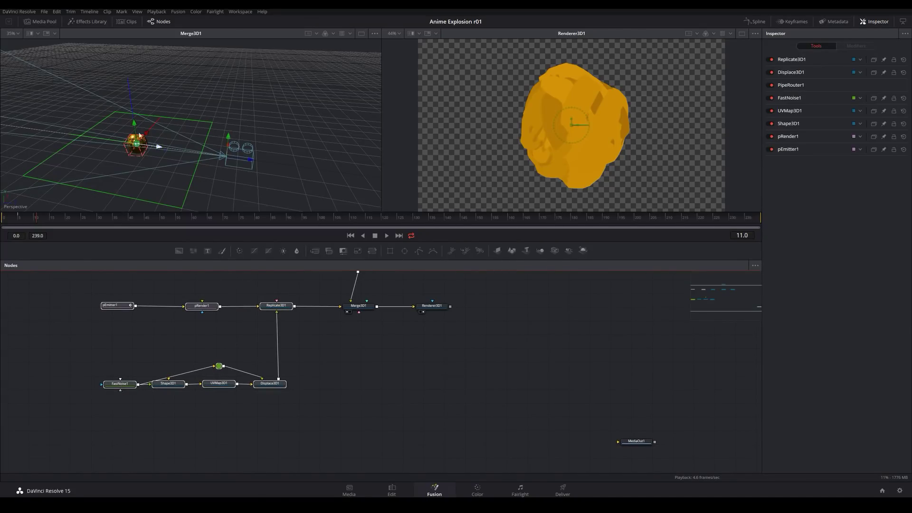
{"action": "scroll", "coordinate": [309, 358], "scroll_direction": "down", "scroll_amount": 2}
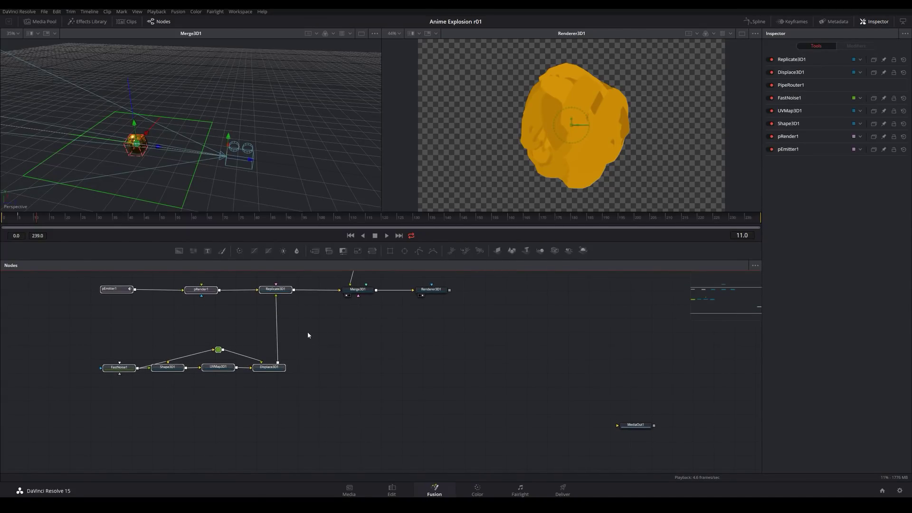
{"action": "key", "text": "ctrl+c"}
{"action": "key", "text": "ctrl+v"}
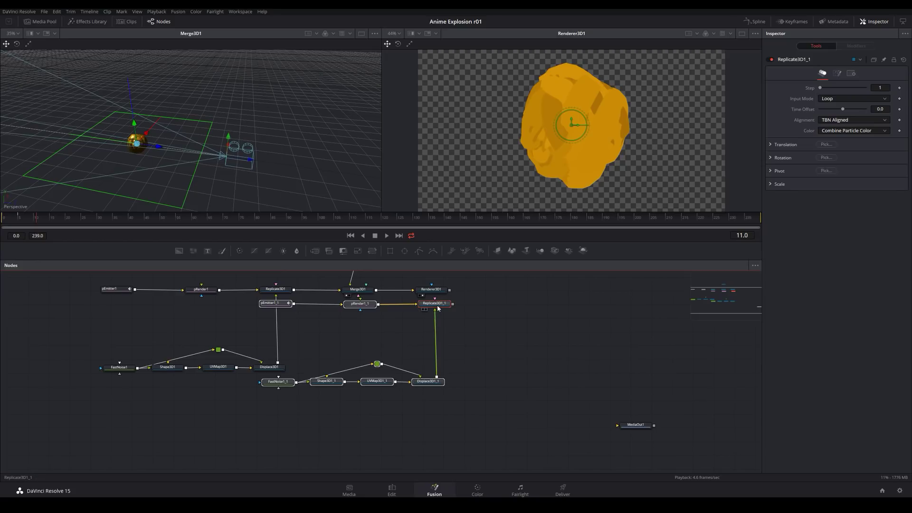
{"action": "left_click_drag", "start_coordinate": [420, 332], "coordinate": [263, 425]}
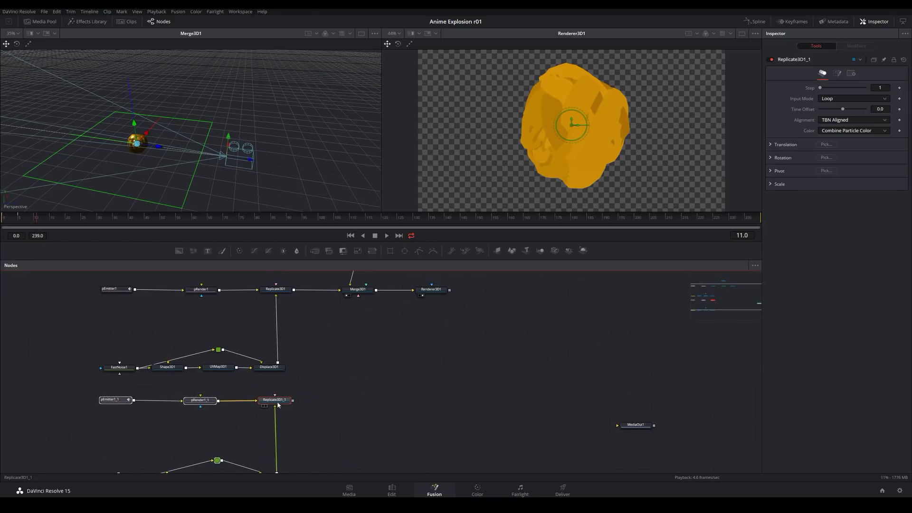
Step: Connect the duplicated Replicate3D1_1 to Merge3D1 so the copied chain joins the rendered scene
{"action": "left_click", "coordinate": [368, 374]}
{"action": "left_click_drag", "start_coordinate": [367, 374], "coordinate": [357, 378]}
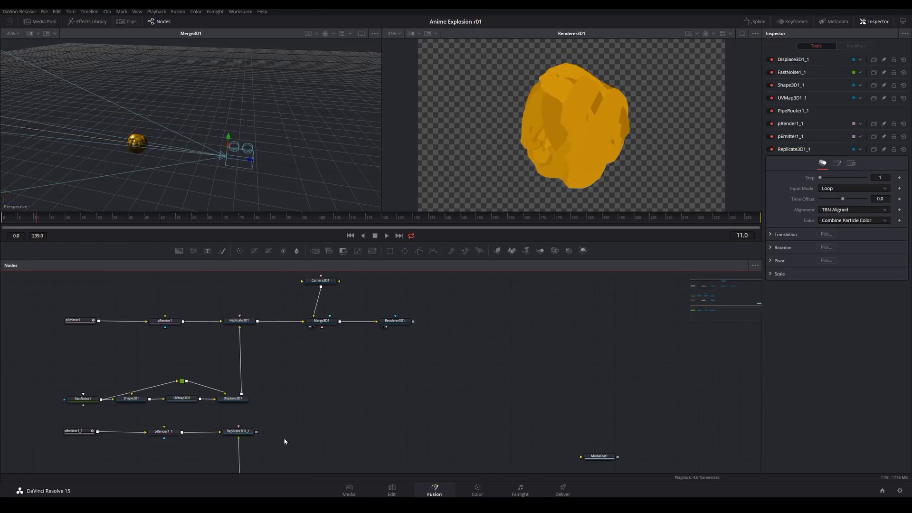
{"action": "scroll", "coordinate": [285, 442], "scroll_direction": "down", "scroll_amount": 3}
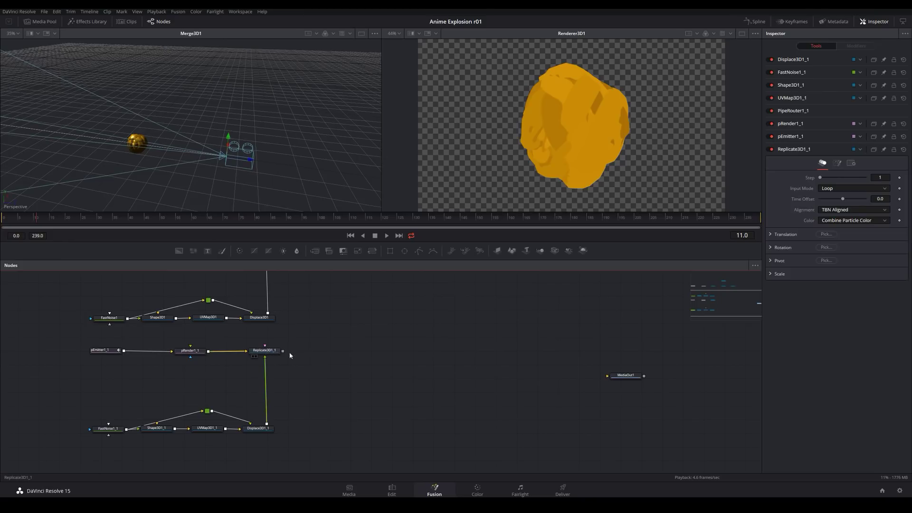
{"action": "scroll", "coordinate": [291, 356], "scroll_direction": "up", "scroll_amount": 5}
{"action": "left_click_drag", "start_coordinate": [234, 421], "coordinate": [307, 318]}
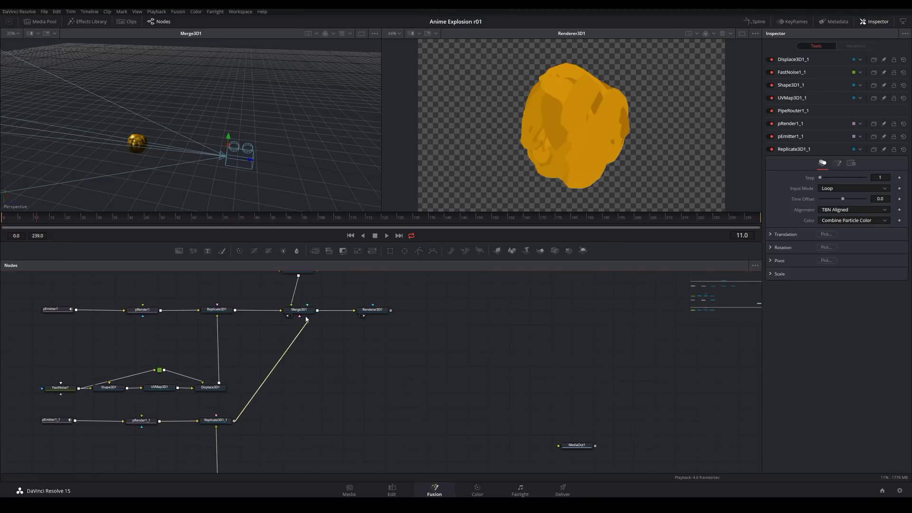
{"action": "scroll", "coordinate": [285, 387], "scroll_direction": "down", "scroll_amount": 2}
{"action": "scroll", "coordinate": [285, 387], "scroll_direction": "left", "scroll_amount": 3}
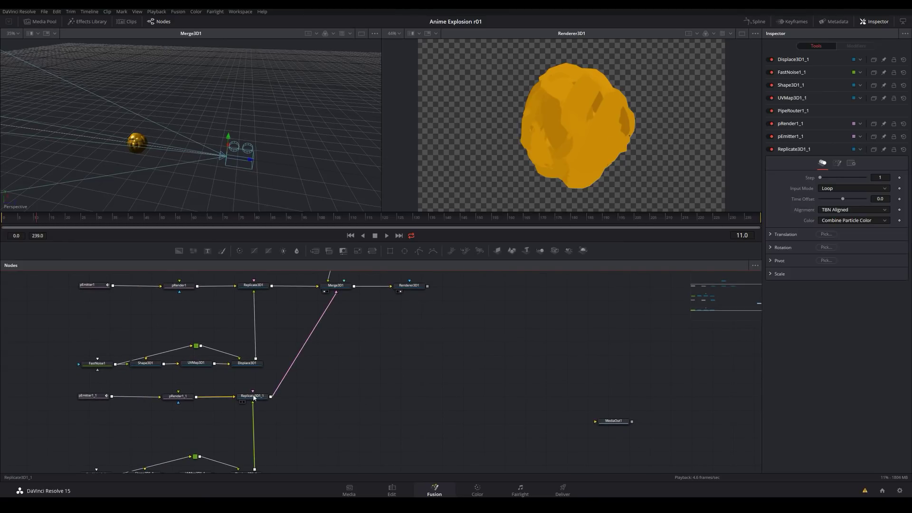
Step: Show Replicate3D1_1 on its own in the perspective viewer and frame it closer
{"action": "left_click", "coordinate": [254, 398]}
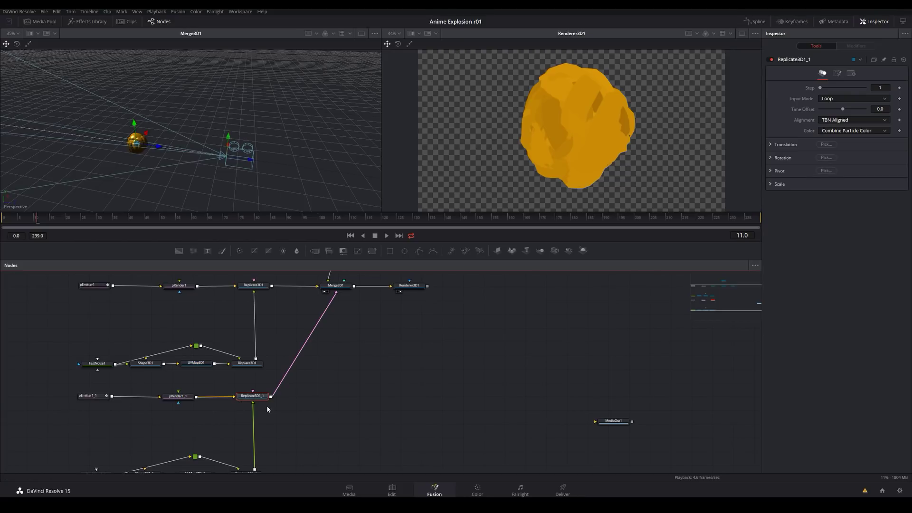
{"action": "key", "text": "1"}
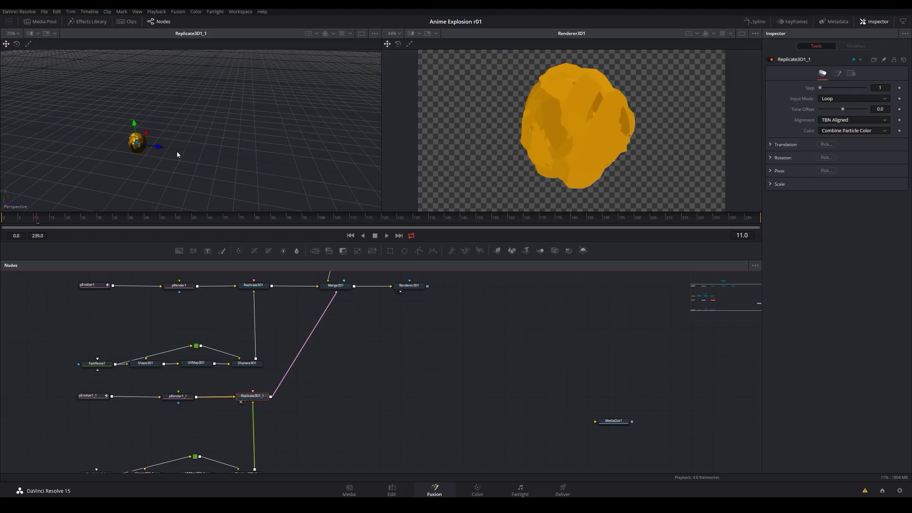
{"action": "left_click_drag", "start_coordinate": [191, 150], "coordinate": [209, 139]}
{"action": "scroll", "coordinate": [207, 124], "scroll_direction": "up", "scroll_amount": 2}
{"action": "left_click_drag", "start_coordinate": [137, 392], "coordinate": [105, 375]}
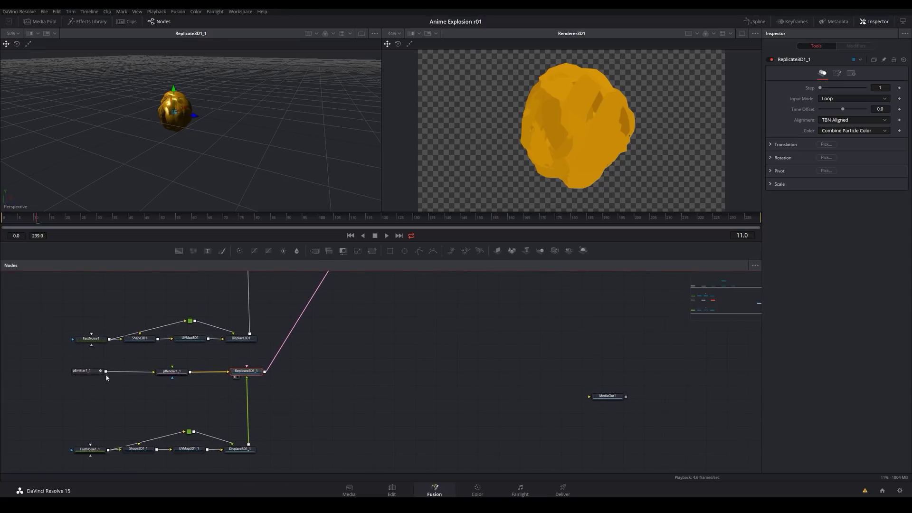
Step: Set the high Red Variance and Green Variance of pEmitter1_1's particle colour to 0
{"action": "left_click", "coordinate": [88, 372]}
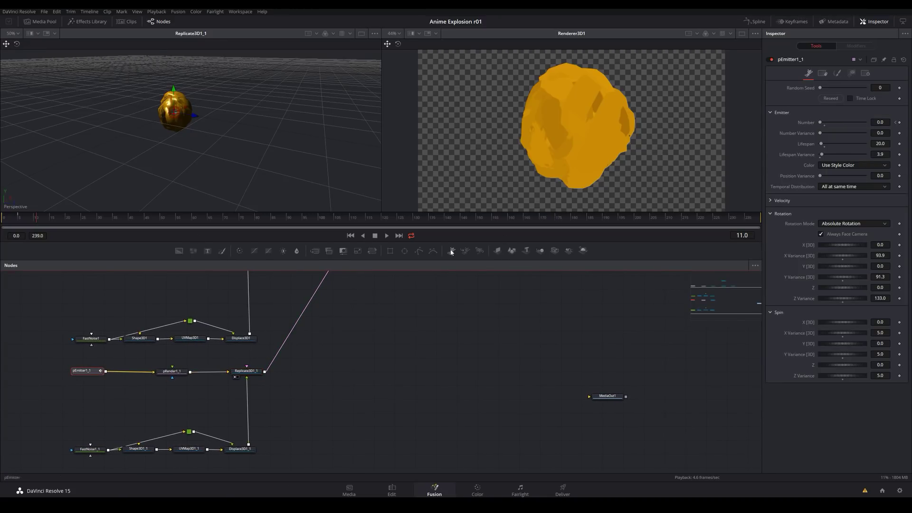
{"action": "left_click", "coordinate": [837, 73]}
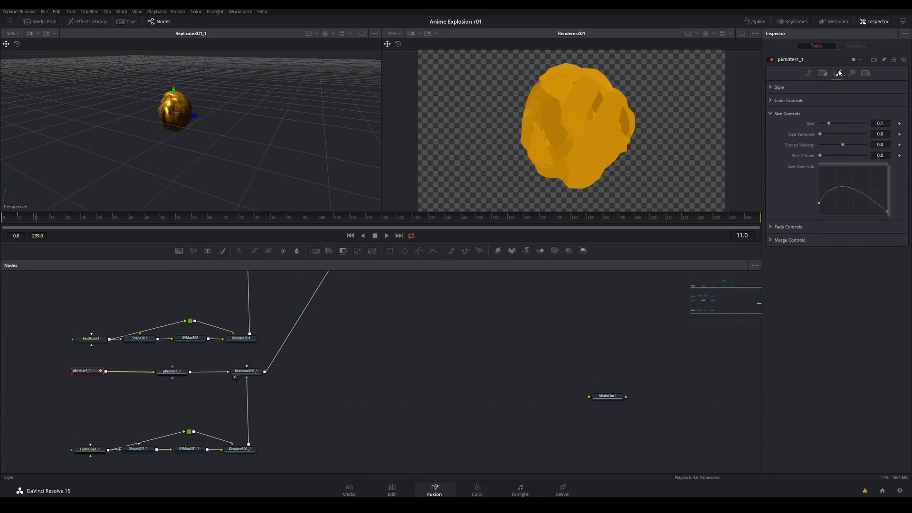
{"action": "left_click", "coordinate": [771, 100]}
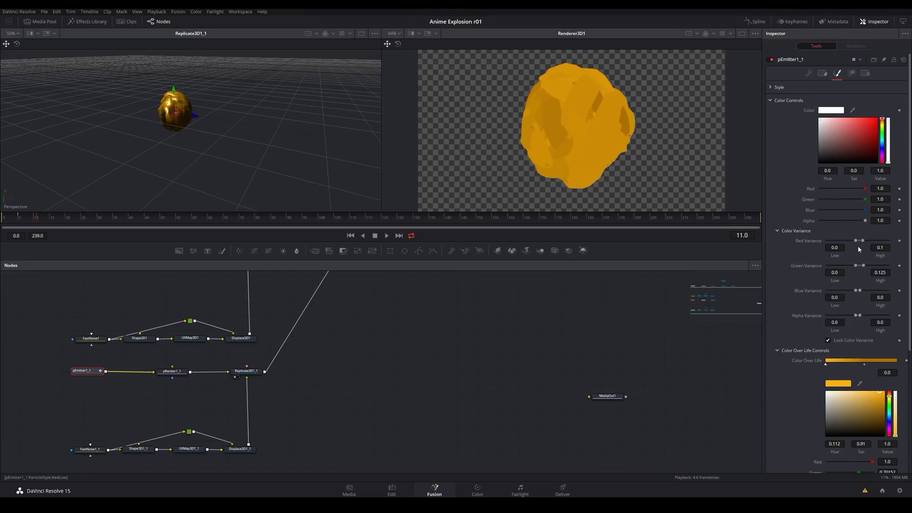
{"action": "left_click_drag", "start_coordinate": [862, 241], "coordinate": [859, 265]}
{"action": "scroll", "coordinate": [806, 335], "scroll_direction": "down", "scroll_amount": 1}
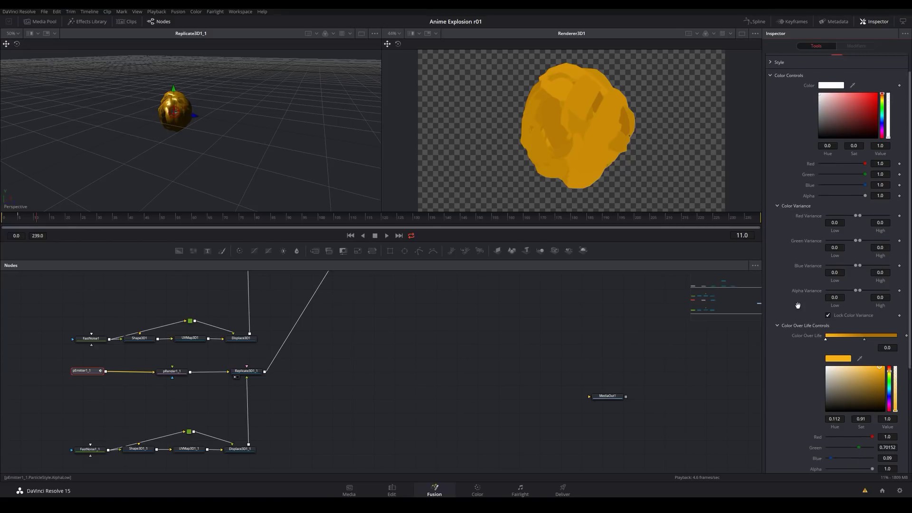
Step: Recolour pEmitter1_1's Color Over Life gradient from grey at the start to black at its second stop
{"action": "left_click", "coordinate": [865, 338]}
{"action": "left_click_drag", "start_coordinate": [895, 366], "coordinate": [898, 421]}
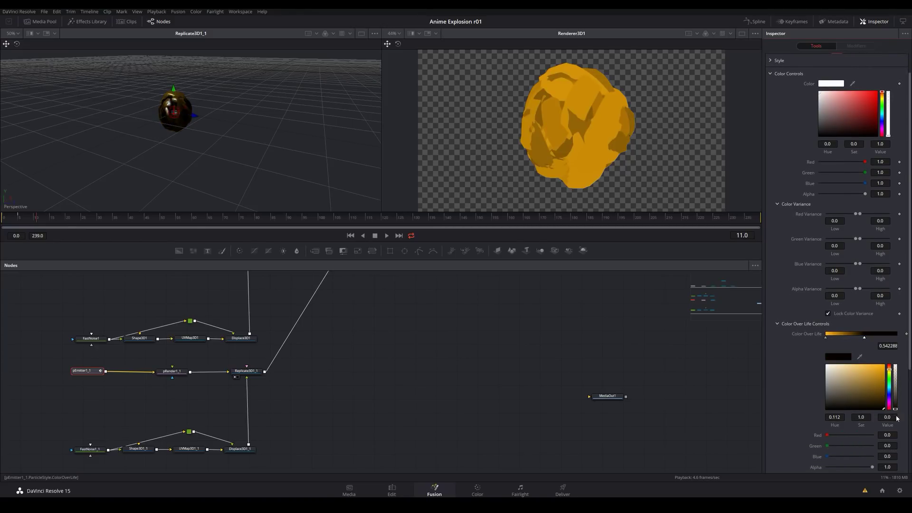
{"action": "left_click", "coordinate": [826, 338]}
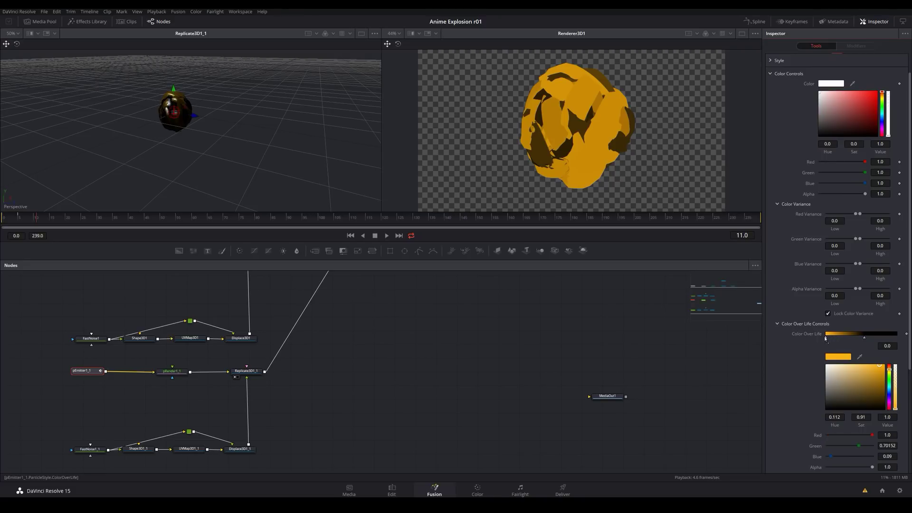
{"action": "left_click_drag", "start_coordinate": [860, 398], "coordinate": [805, 380]}
Step: Raise the peak of pEmitter1_1's Size Over Life curve so the particles swell larger
{"action": "left_click", "coordinate": [783, 74]}
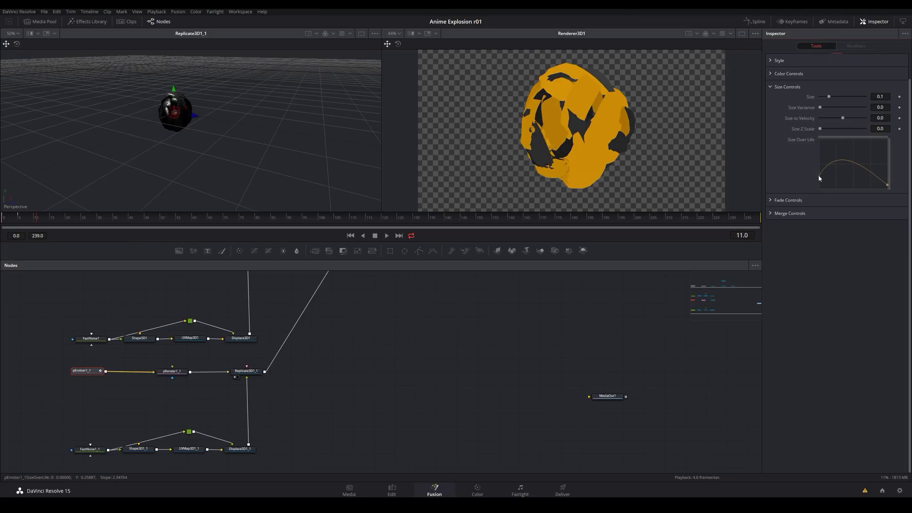
{"action": "left_click", "coordinate": [836, 164]}
{"action": "left_click_drag", "start_coordinate": [841, 145], "coordinate": [847, 136]}
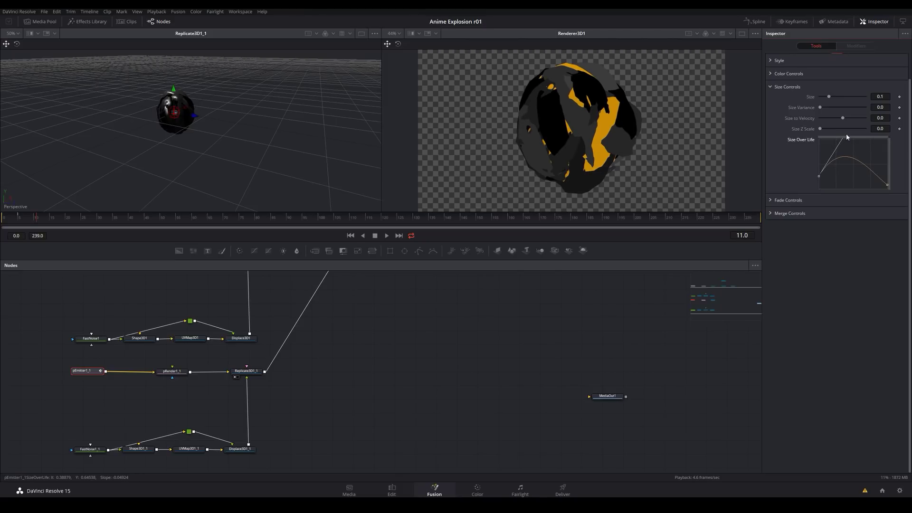
{"action": "scroll", "coordinate": [796, 93], "scroll_direction": "up", "scroll_amount": 2}
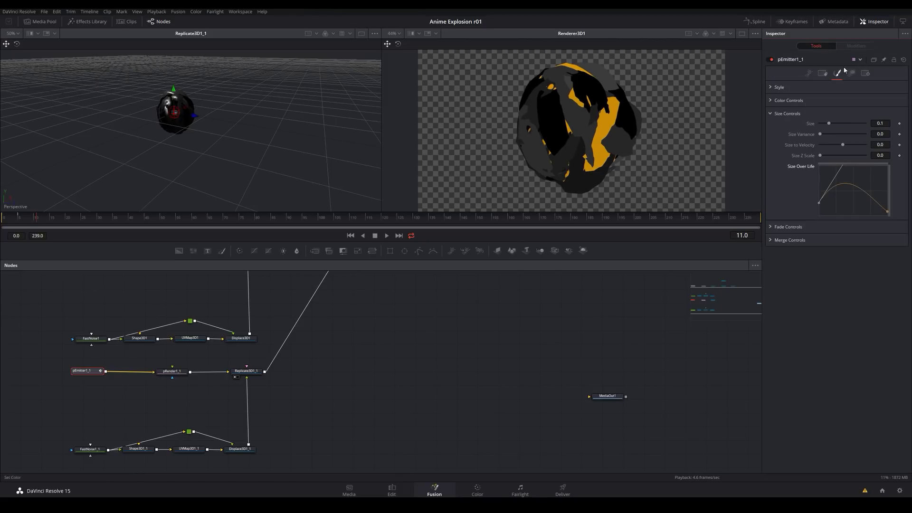
Step: Set pEmitter1_1's Lifespan to 40 and play the animation from the start
{"action": "left_click", "coordinate": [809, 73]}
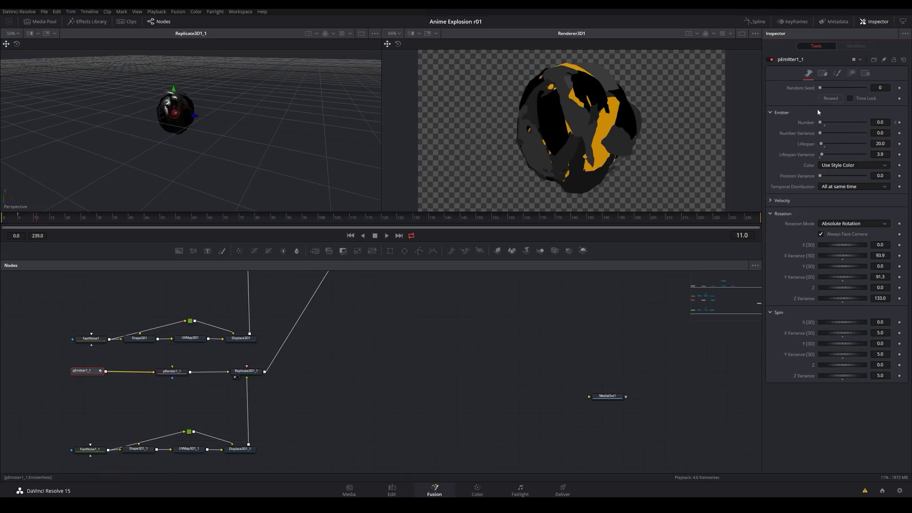
{"action": "left_click_drag", "start_coordinate": [11, 216], "coordinate": [1, 220]}
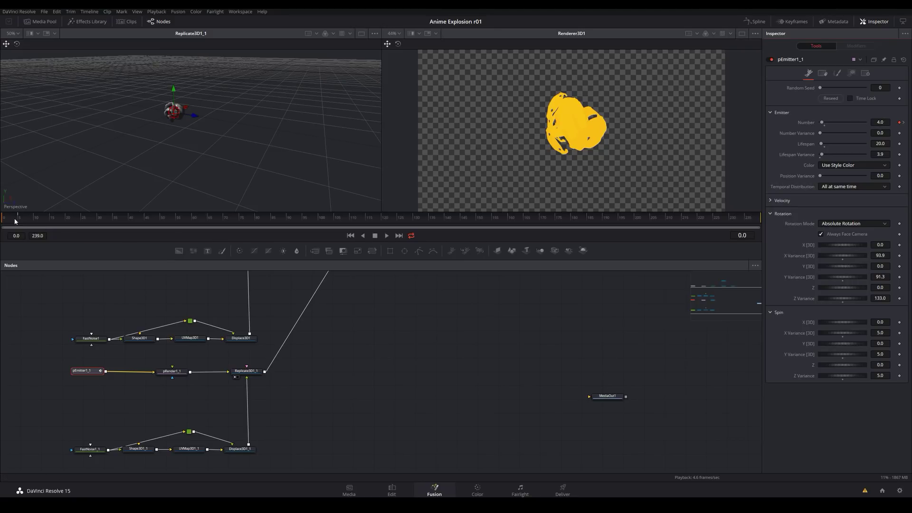
{"action": "left_click_drag", "start_coordinate": [10, 220], "coordinate": [14, 220]}
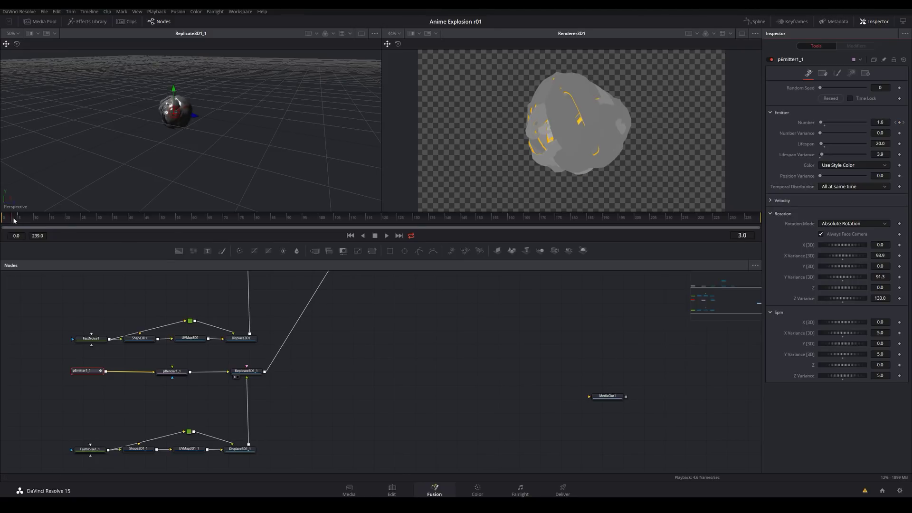
{"action": "double_click", "coordinate": [889, 143]}
{"action": "type", "text": "1"}
{"action": "key", "text": "Return"}
{"action": "left_click", "coordinate": [882, 143]}
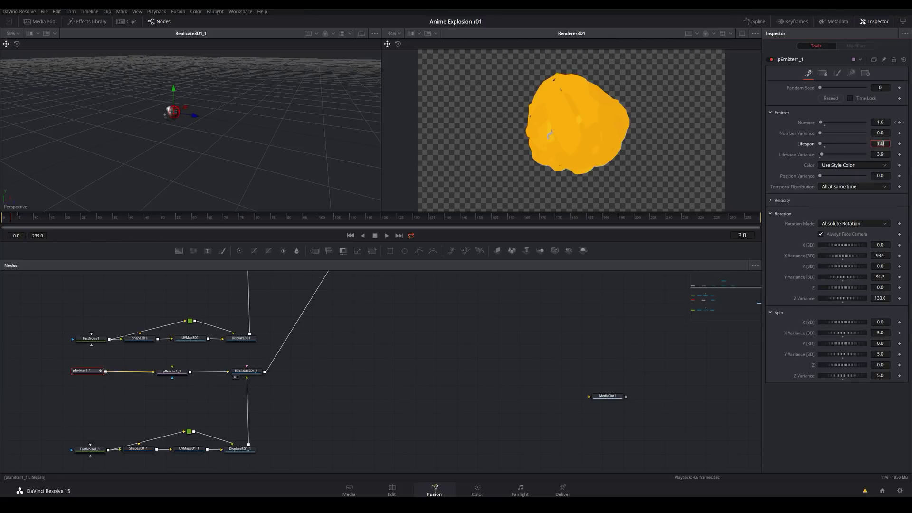
{"action": "type", "text": "40"}
{"action": "key", "text": "Tab"}
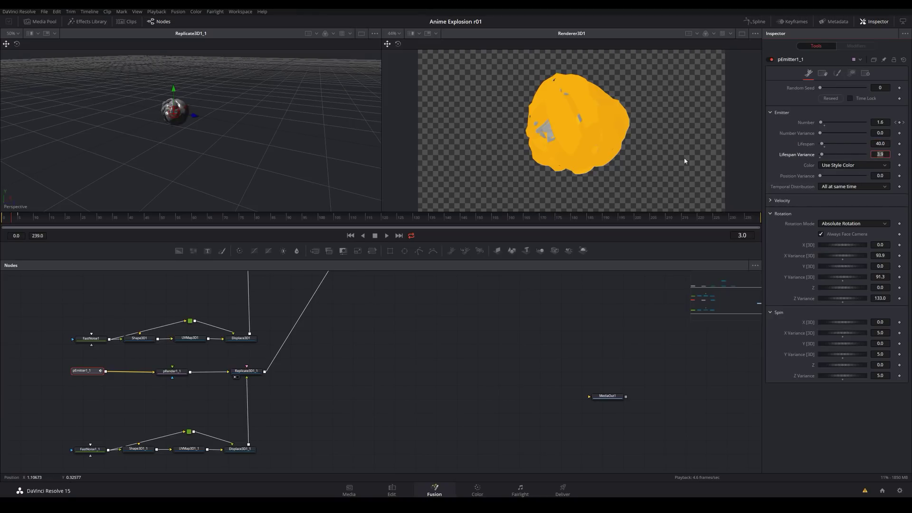
{"action": "left_click", "coordinate": [351, 235]}
{"action": "left_click", "coordinate": [385, 235]}
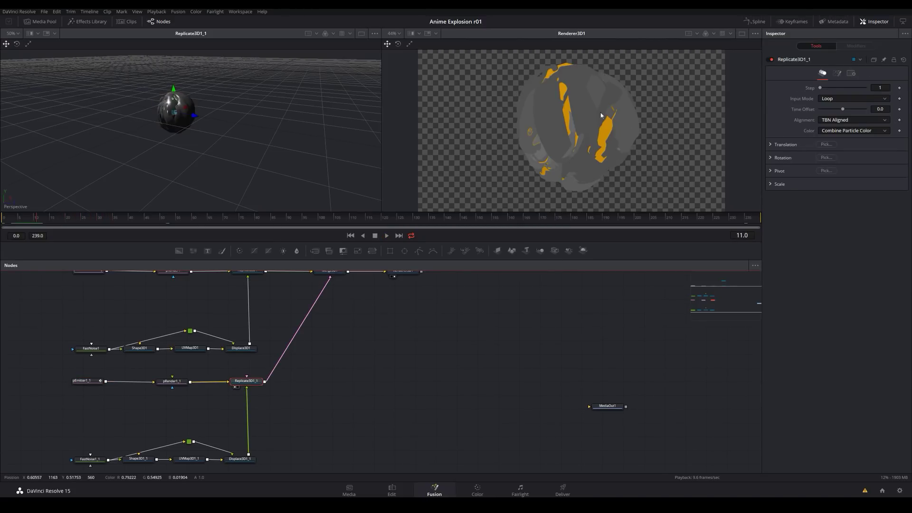
Step: Set pEmitter1_1's Velocity to 0.031, Velocity Variance 0.047, Angle 5.2, Angle Variance 10.4 and Angle Z Variance 15.7
{"action": "scroll", "coordinate": [342, 349], "scroll_direction": "right", "scroll_amount": 1}
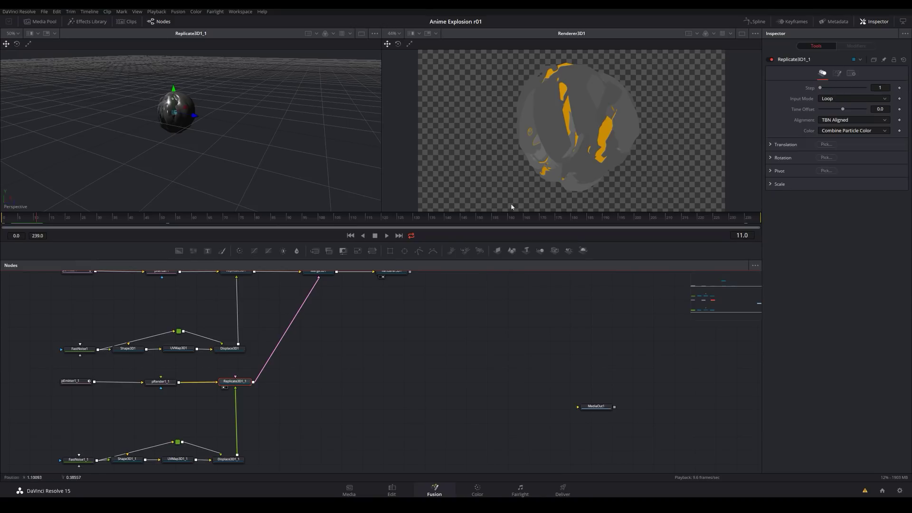
{"action": "left_click", "coordinate": [75, 381]}
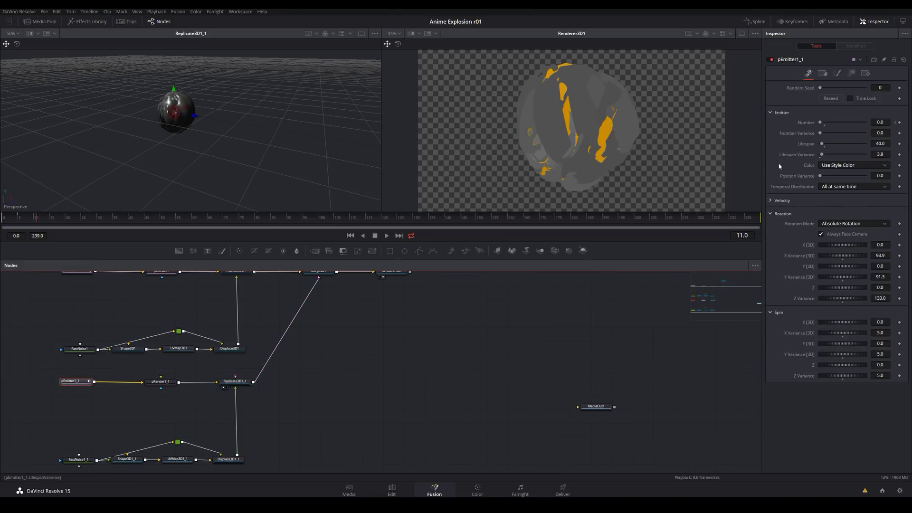
{"action": "left_click", "coordinate": [771, 201]}
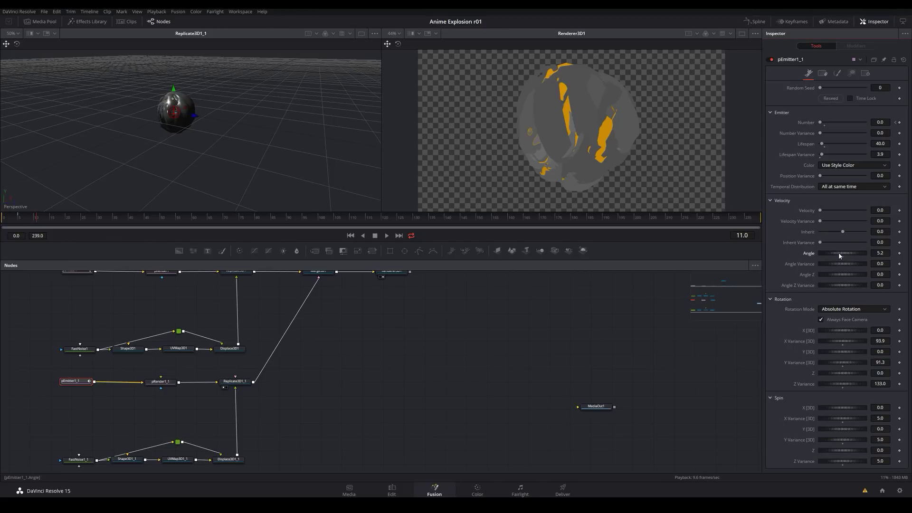
{"action": "left_click_drag", "start_coordinate": [837, 263], "coordinate": [842, 286]}
{"action": "left_click_drag", "start_coordinate": [820, 211], "coordinate": [822, 211]}
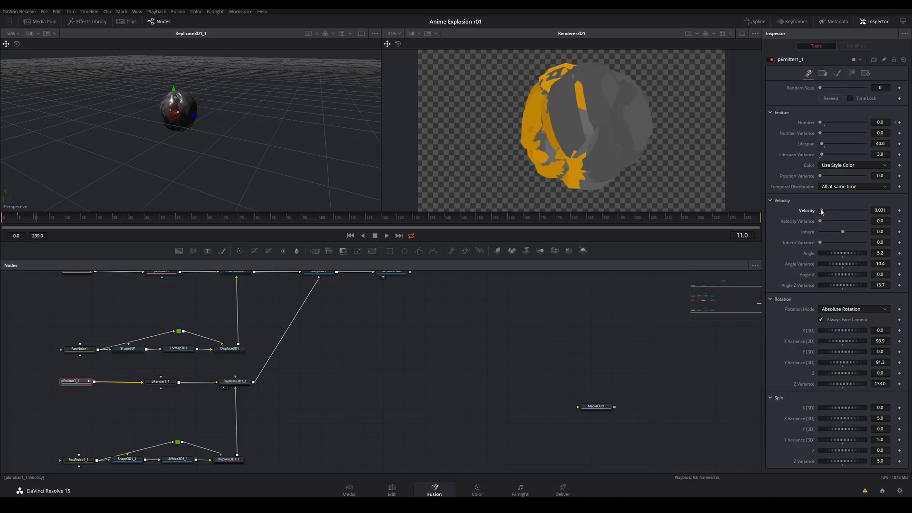
{"action": "left_click_drag", "start_coordinate": [821, 221], "coordinate": [824, 223]}
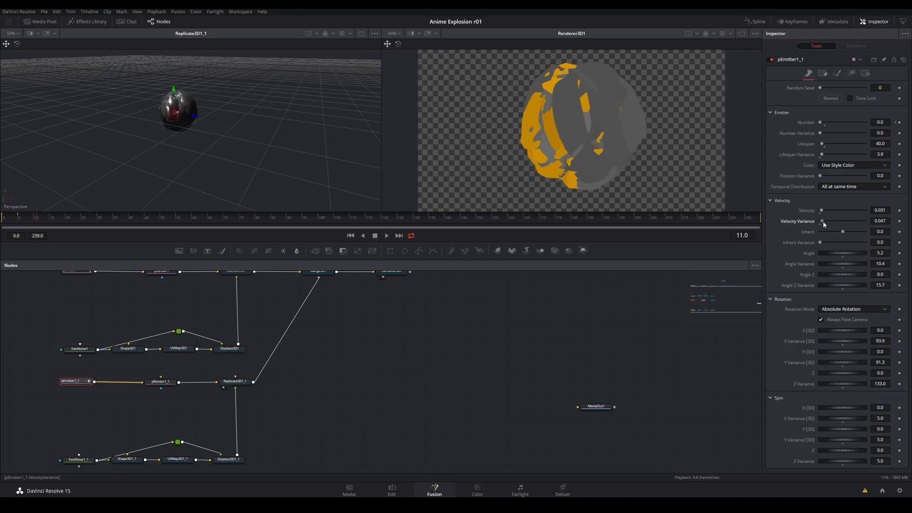
Step: Try a Velocity of 1 on pEmitter1_1, settle on 0, and play the burst from the start
{"action": "left_click", "coordinate": [880, 210]}
{"action": "type", "text": "1"}
{"action": "key", "text": "Tab"}
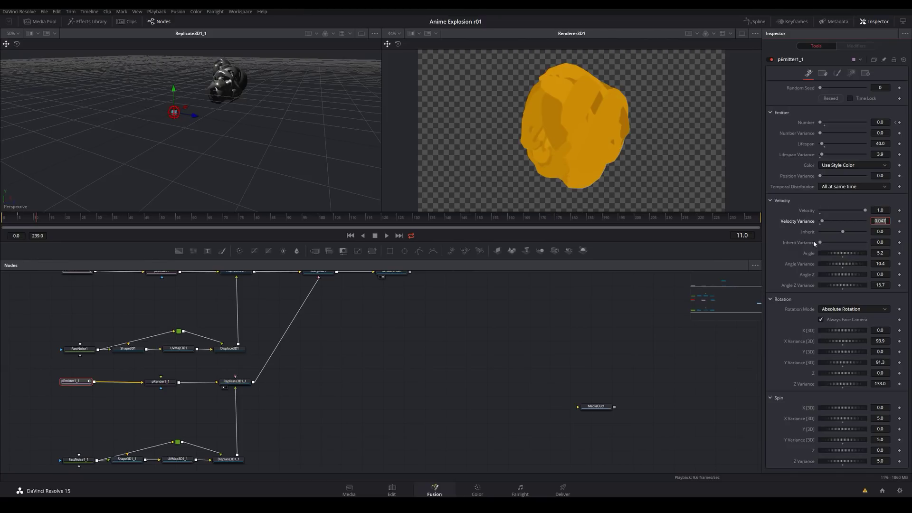
{"action": "left_click_drag", "start_coordinate": [881, 210], "coordinate": [791, 211]}
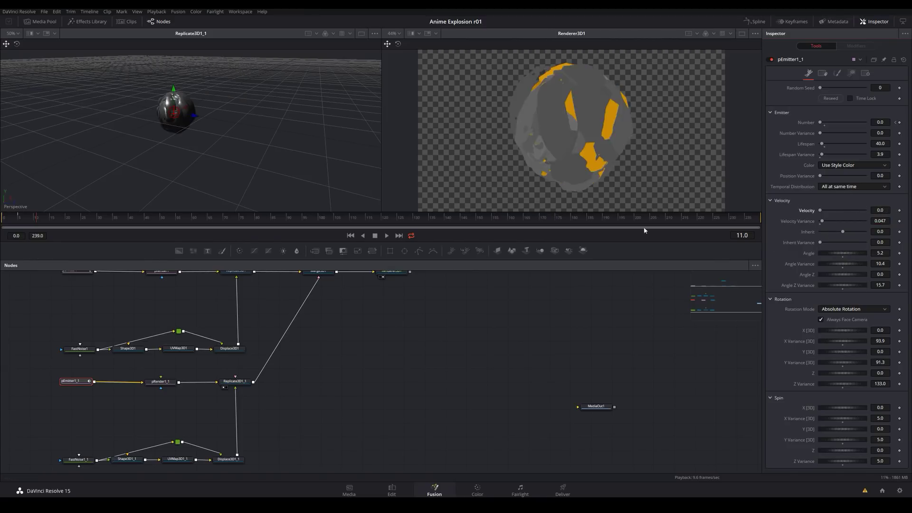
{"action": "left_click", "coordinate": [351, 235]}
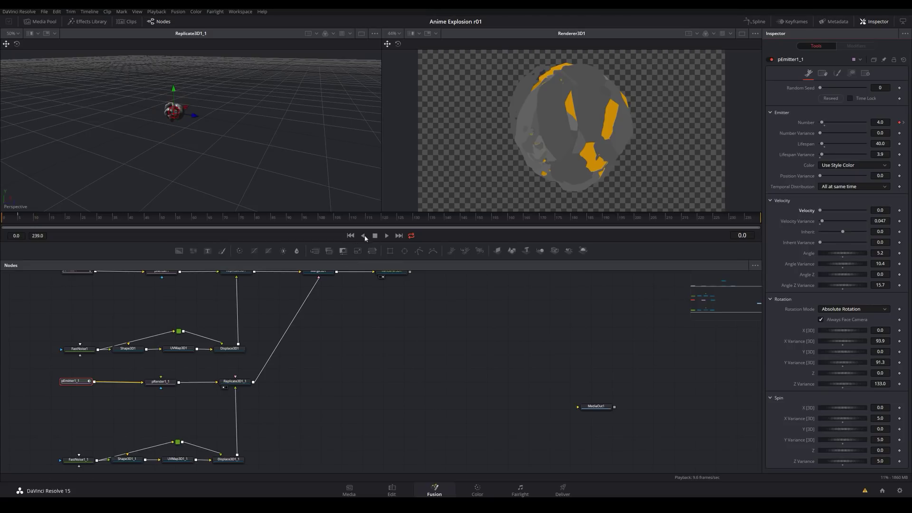
{"action": "left_click", "coordinate": [388, 236]}
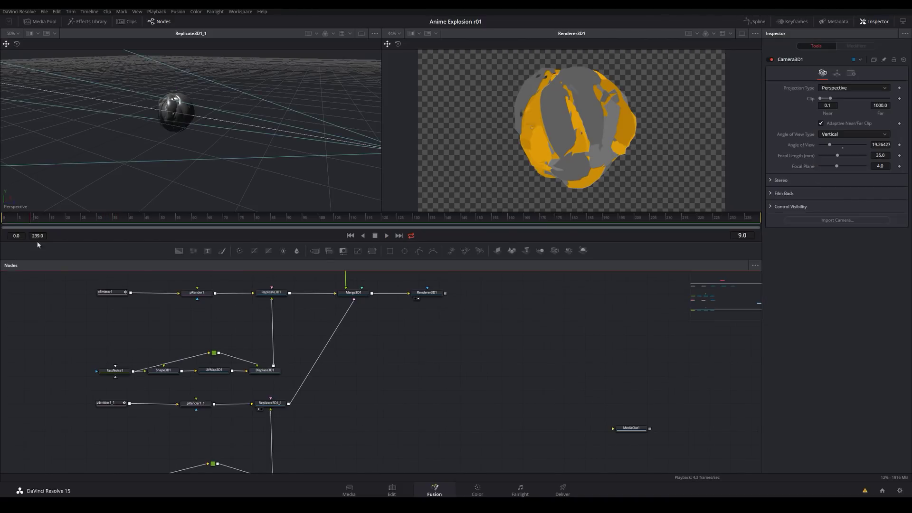
Step: Adjust the X, Y and Z rotation variance of pEmitter1_1 to vary how its particles are oriented
{"action": "scroll", "coordinate": [109, 380], "scroll_direction": "down", "scroll_amount": 2}
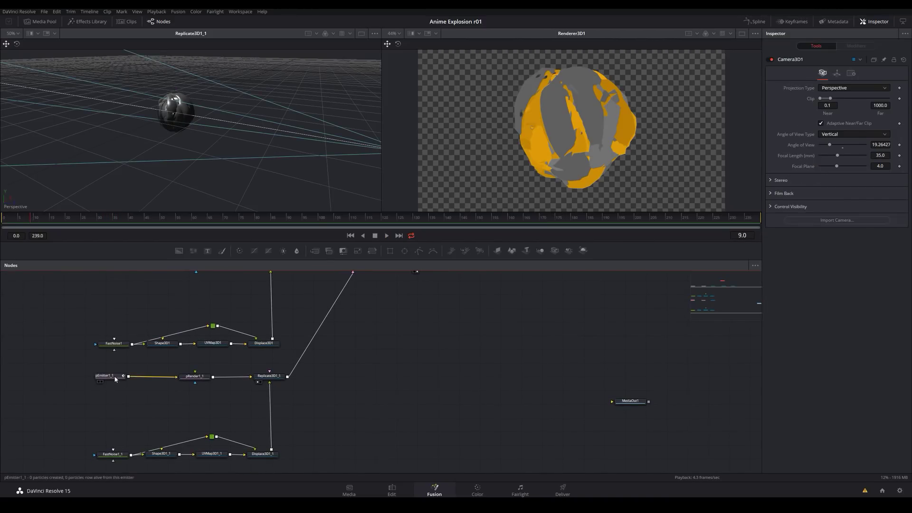
{"action": "left_click", "coordinate": [116, 378]}
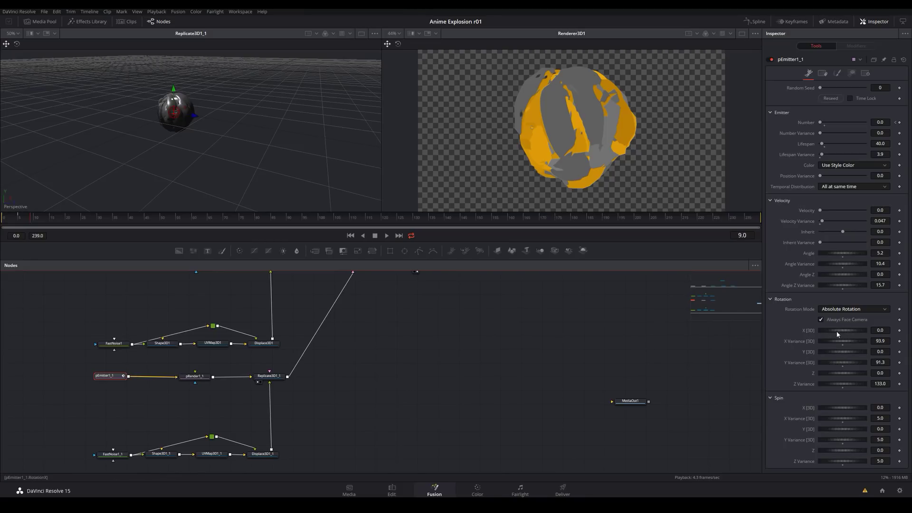
{"action": "left_click_drag", "start_coordinate": [841, 343], "coordinate": [859, 384]}
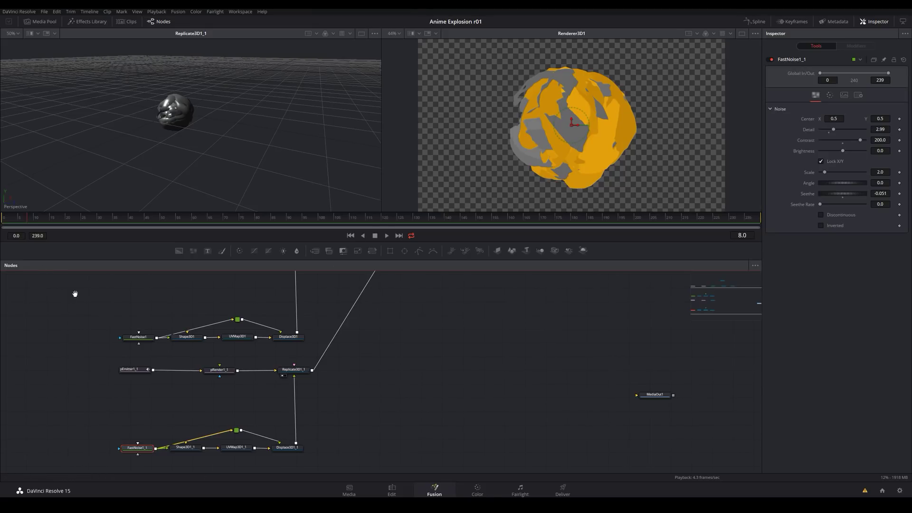
{"action": "left_click_drag", "start_coordinate": [75, 294], "coordinate": [56, 330]}
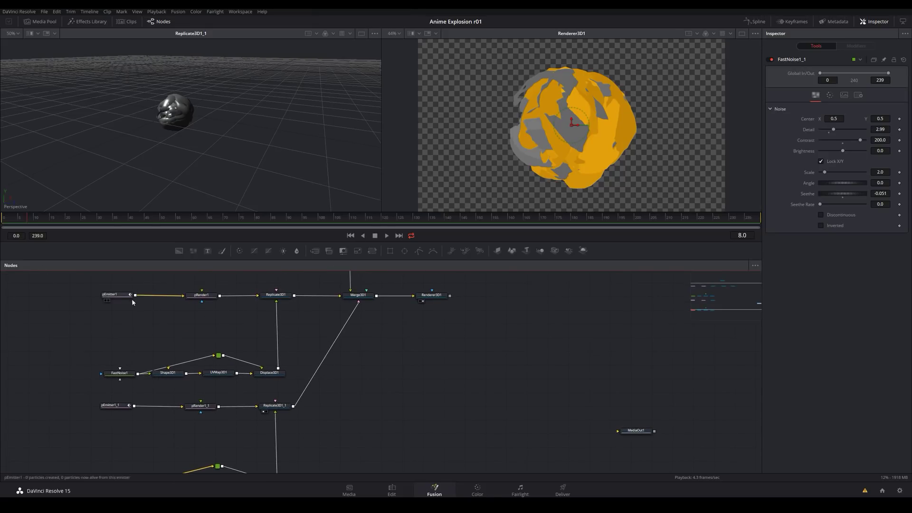
Step: Set Base Subdivisions and Height Subdivisions to 100 on Shape3D1_1 and Shape3D1, and check the smoother spheres at an earlier frame
{"action": "scroll", "coordinate": [132, 299], "scroll_direction": "down", "scroll_amount": 3}
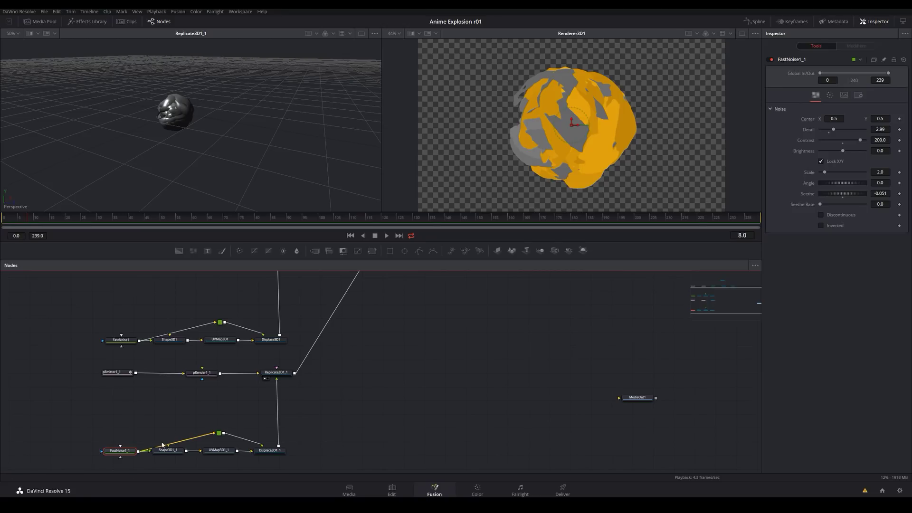
{"action": "left_click", "coordinate": [173, 449]}
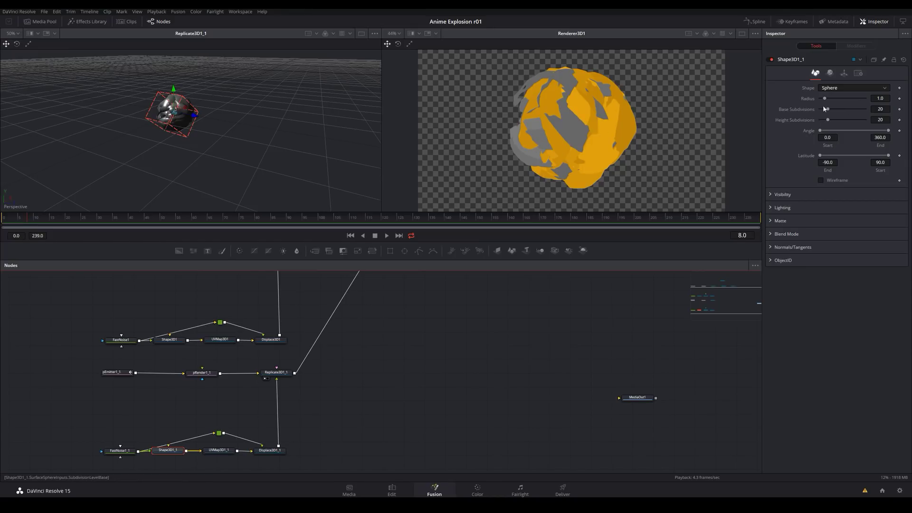
{"action": "mouse_move", "coordinate": [828, 110]}
{"action": "left_mouse_down"}
{"action": "mouse_move", "coordinate": [872, 114]}
{"action": "mouse_move", "coordinate": [866, 120]}
{"action": "left_mouse_up"}
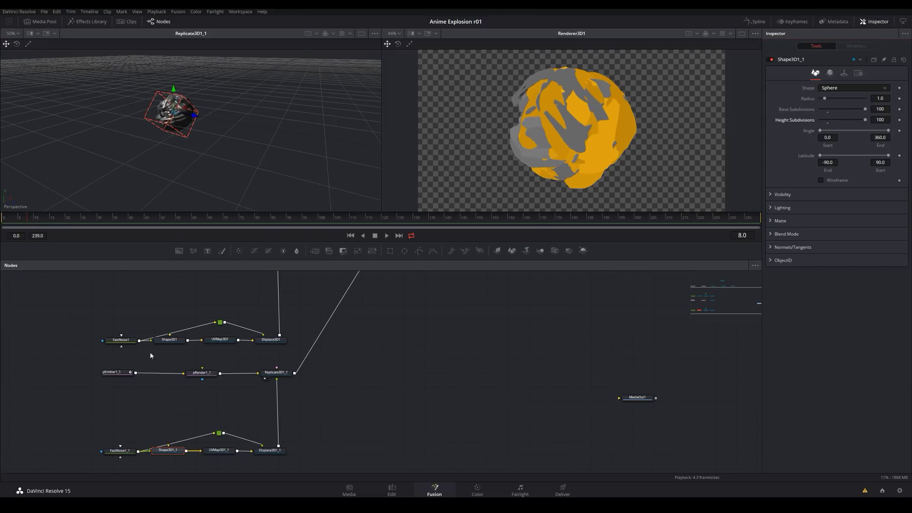
{"action": "left_click", "coordinate": [174, 341]}
{"action": "left_click_drag", "start_coordinate": [828, 110], "coordinate": [894, 121]}
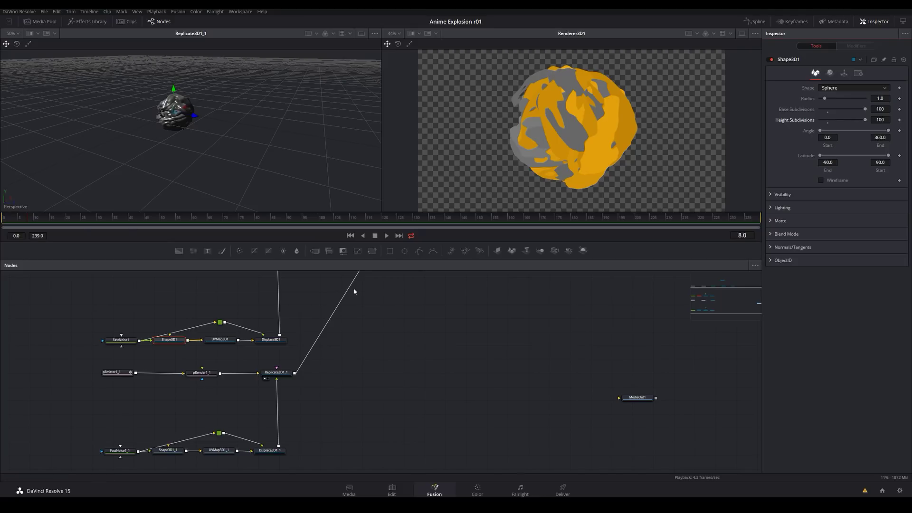
{"action": "left_click_drag", "start_coordinate": [33, 220], "coordinate": [10, 219]}
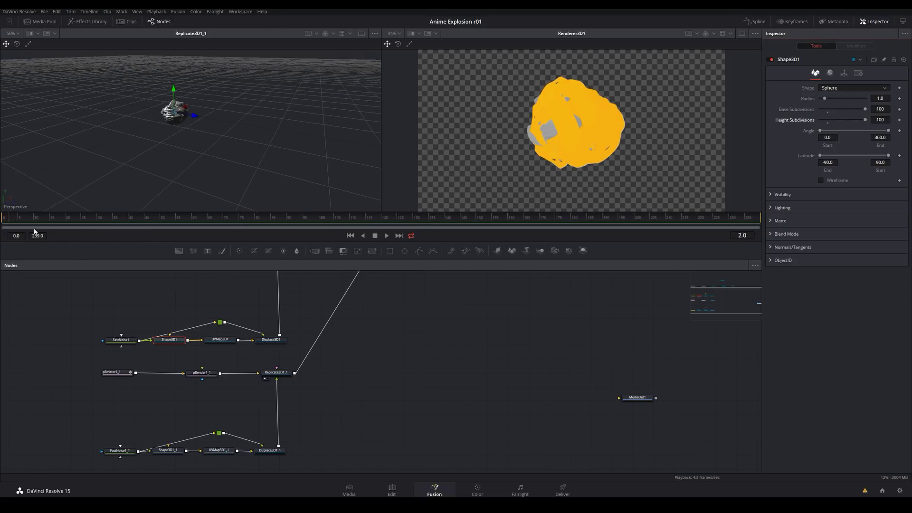
Step: Set FastNoise1's Seethe Rate to 0.102 and scrub the first frames to check the changing noise
{"action": "left_click", "coordinate": [121, 340]}
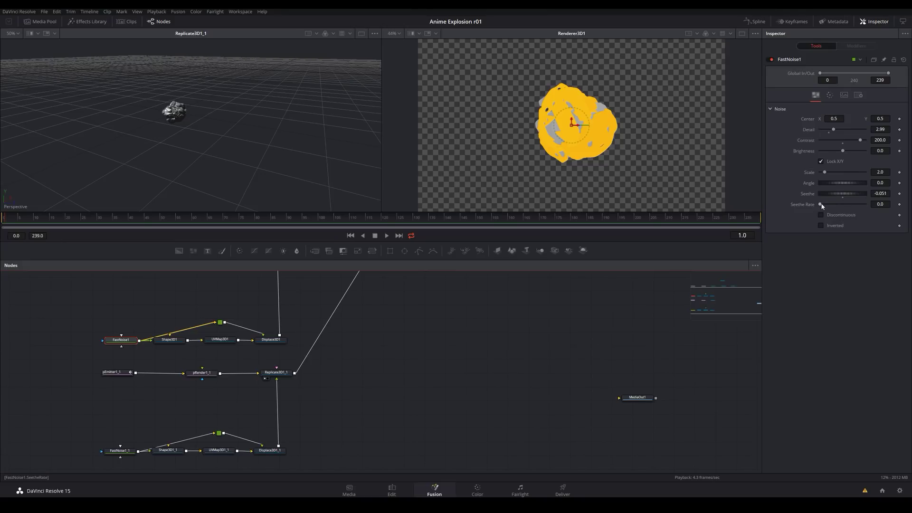
{"action": "left_click_drag", "start_coordinate": [822, 205], "coordinate": [824, 205]}
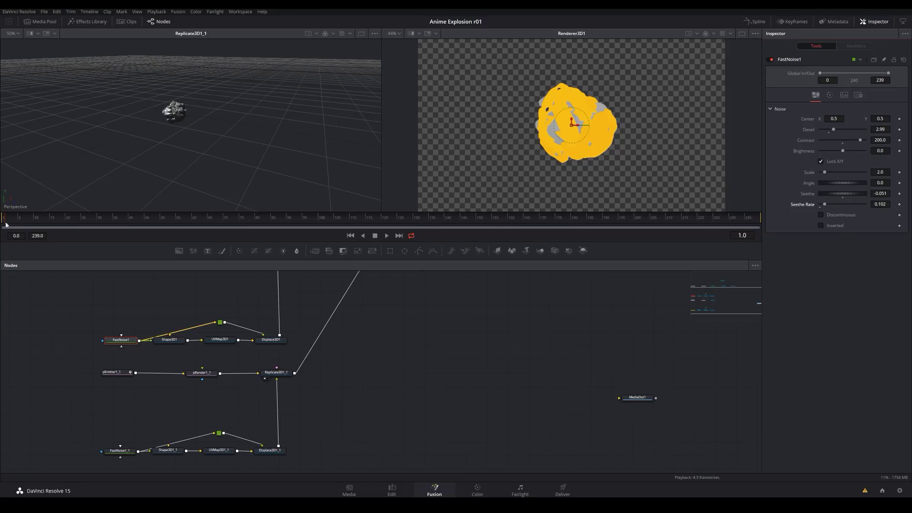
{"action": "left_click_drag", "start_coordinate": [6, 225], "coordinate": [28, 219]}
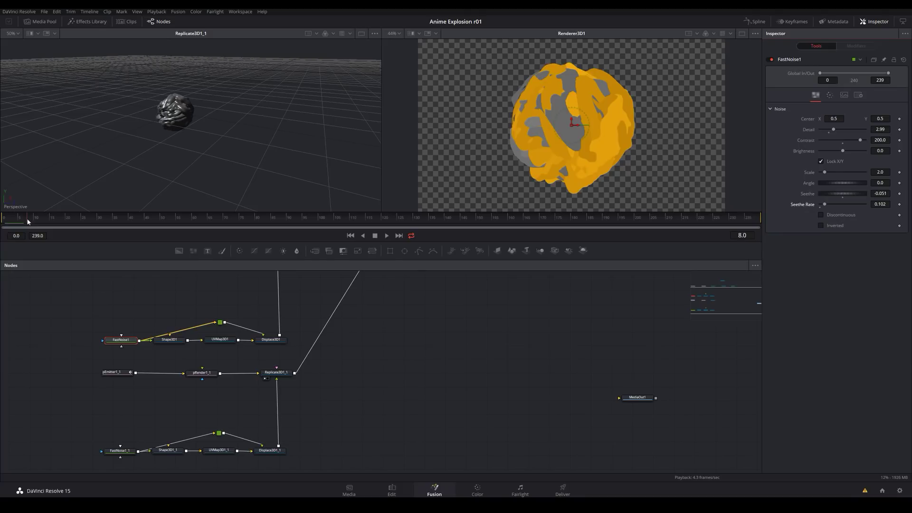
Step: View FastNoise1_1, set its Seethe Rate to 0.047 and scrub through the animation
{"action": "left_click", "coordinate": [113, 452]}
{"action": "key", "text": "1"}
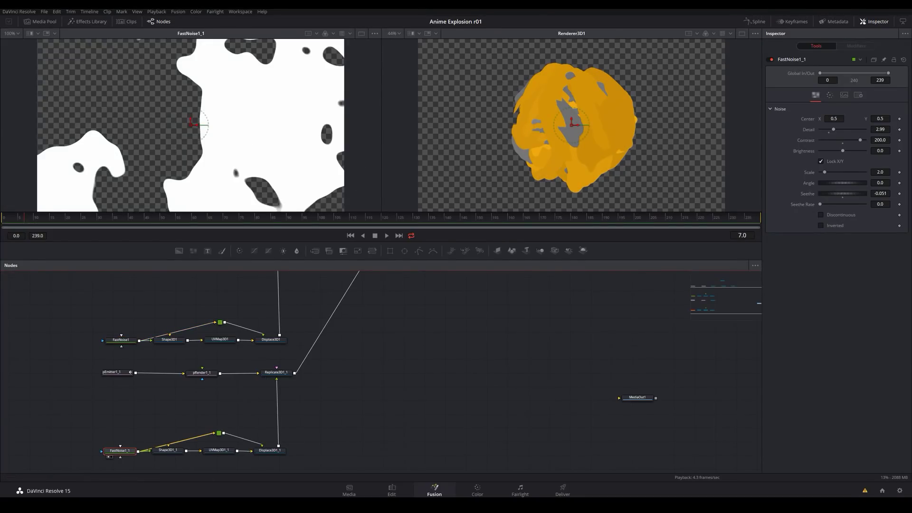
{"action": "left_click_drag", "start_coordinate": [820, 205], "coordinate": [822, 208]}
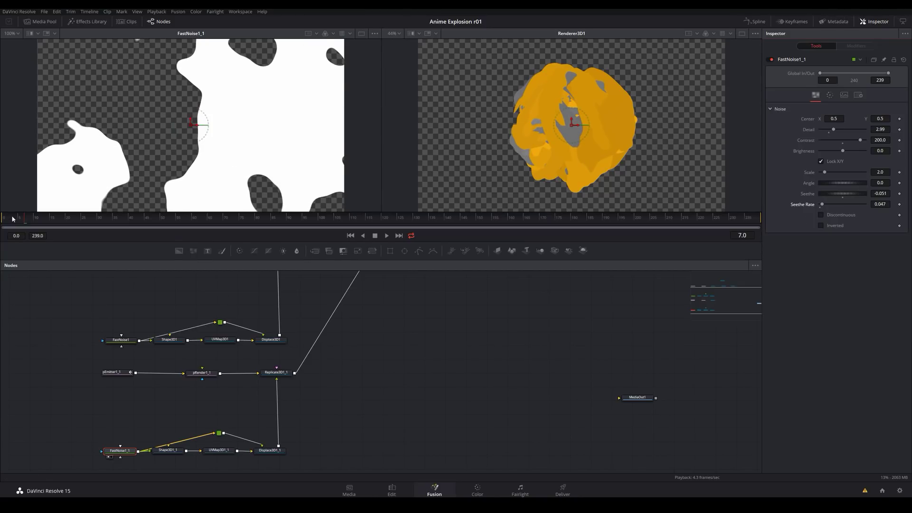
{"action": "left_click_drag", "start_coordinate": [13, 219], "coordinate": [124, 224]}
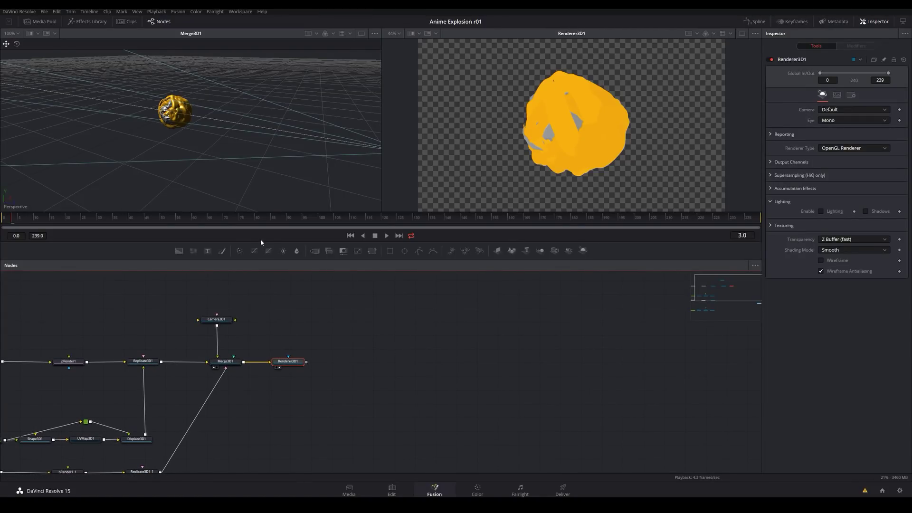
Step: Add a Glow node, connect Renderer3D1's output to it and view the glow result
{"action": "left_click_drag", "start_coordinate": [364, 355], "coordinate": [351, 350]}
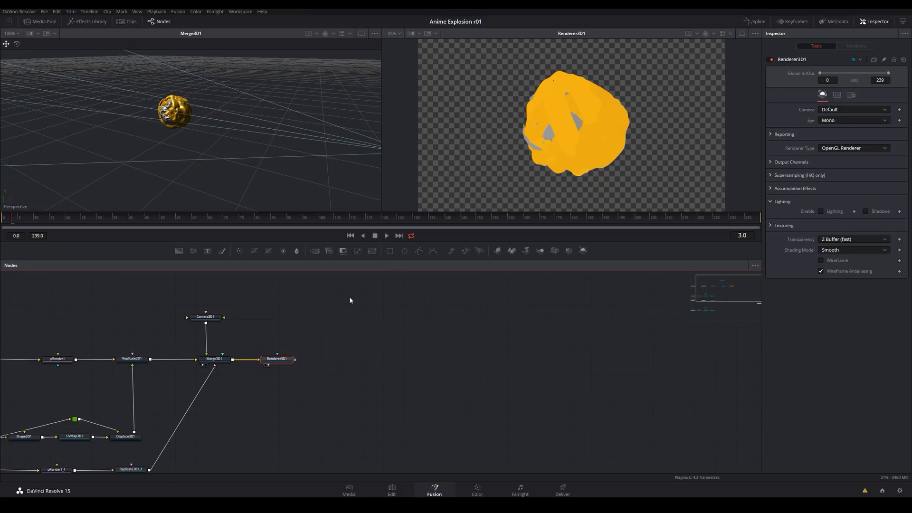
{"action": "right_click", "coordinate": [329, 336]}
{"action": "mouse_move", "coordinate": [404, 338]}
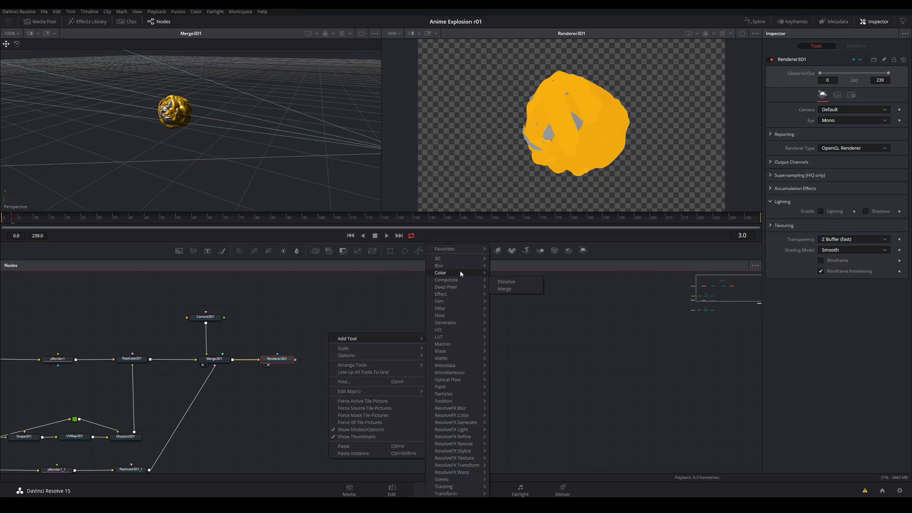
{"action": "mouse_move", "coordinate": [460, 267]}
{"action": "left_click", "coordinate": [504, 289]}
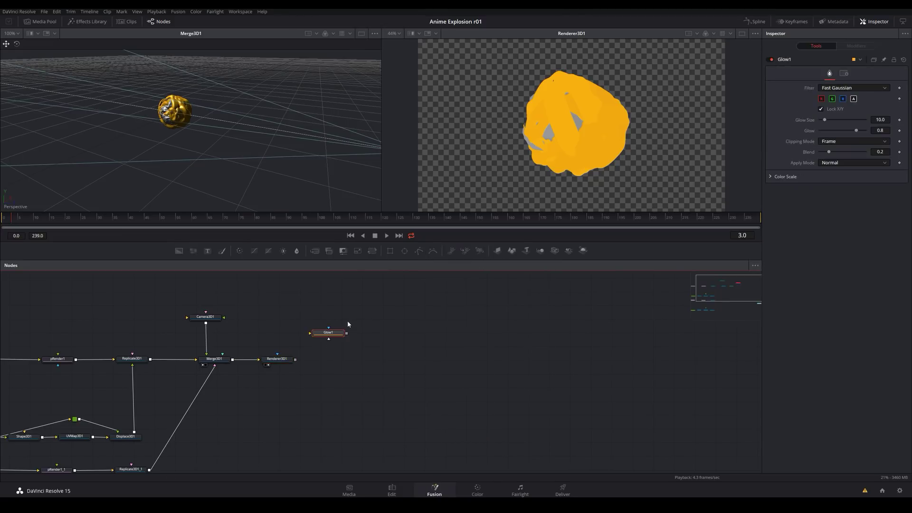
{"action": "left_click_drag", "start_coordinate": [344, 350], "coordinate": [349, 367]}
{"action": "left_click_drag", "start_coordinate": [295, 360], "coordinate": [323, 360]}
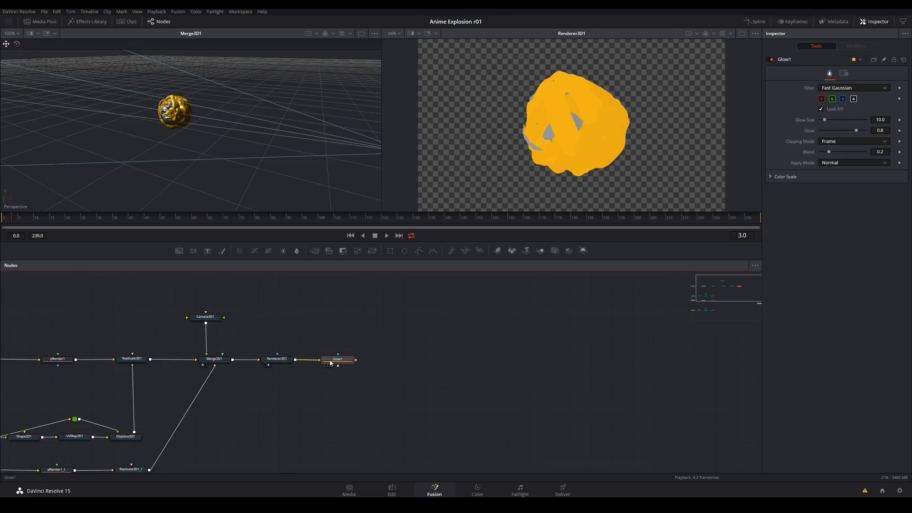
{"action": "key", "text": "1"}
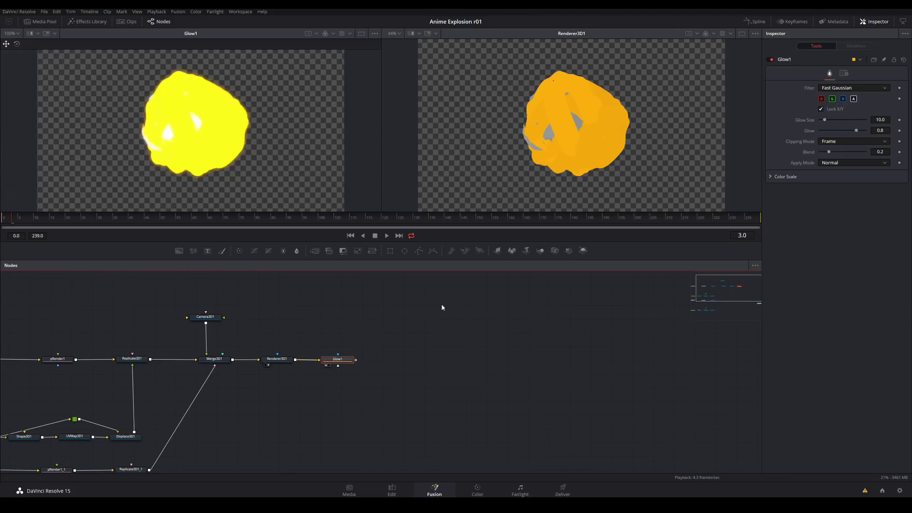
Step: Turn off the Checker Underlay in the viewer showing Glow1
{"action": "right_click", "coordinate": [288, 104]}
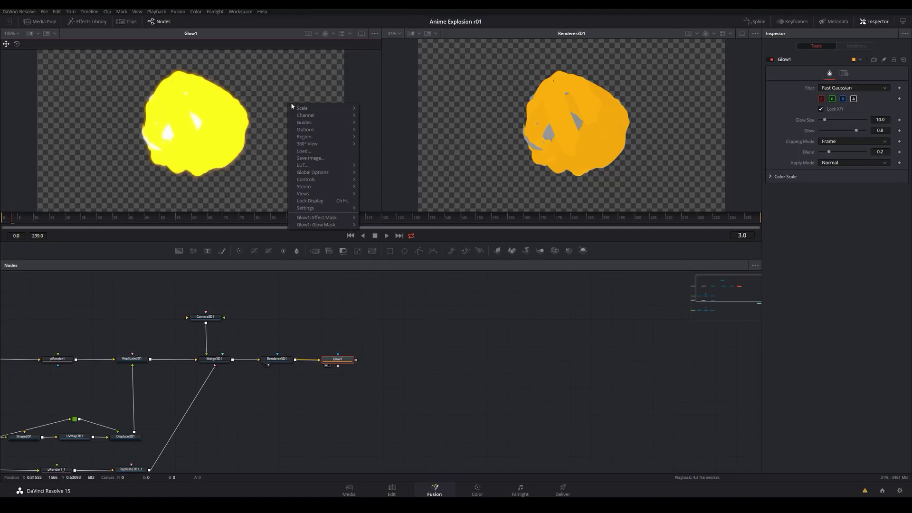
{"action": "mouse_move", "coordinate": [308, 129]}
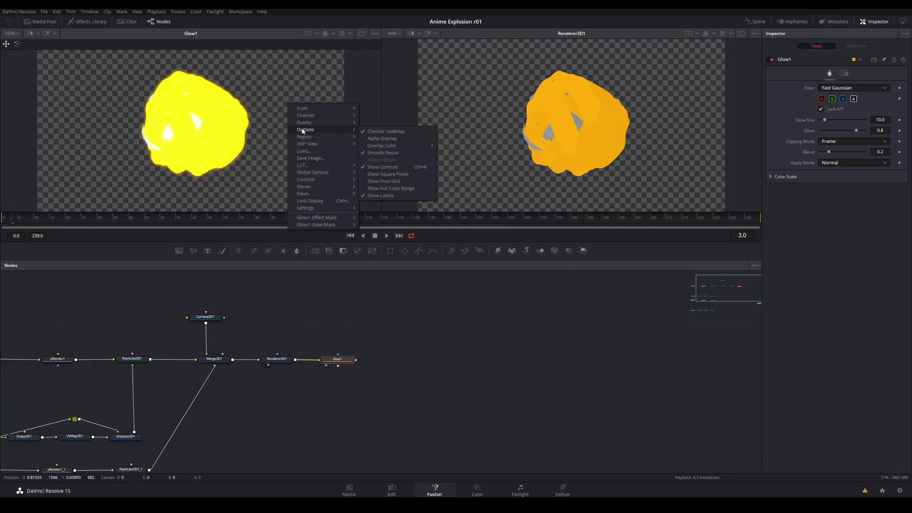
{"action": "left_click", "coordinate": [381, 132]}
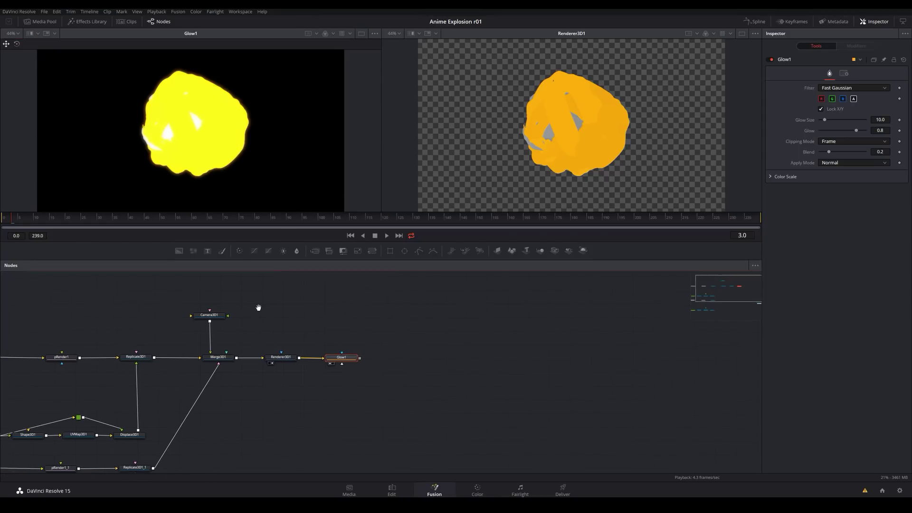
Step: Move the pEmitter1_1, pRender1_1 and Replicate3D1_1 row down closer to the FastNoise1_1 row
{"action": "left_click_drag", "start_coordinate": [259, 307], "coordinate": [368, 278]}
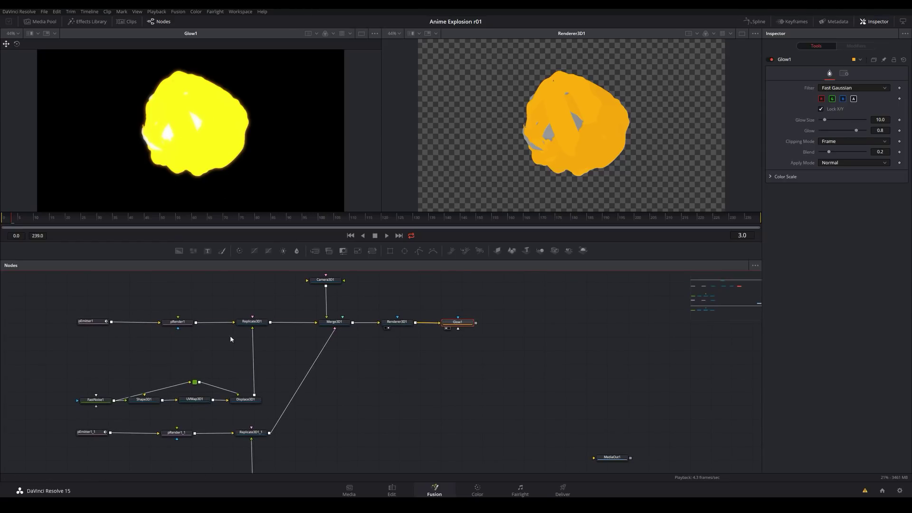
{"action": "scroll", "coordinate": [225, 329], "scroll_direction": "down", "scroll_amount": 2}
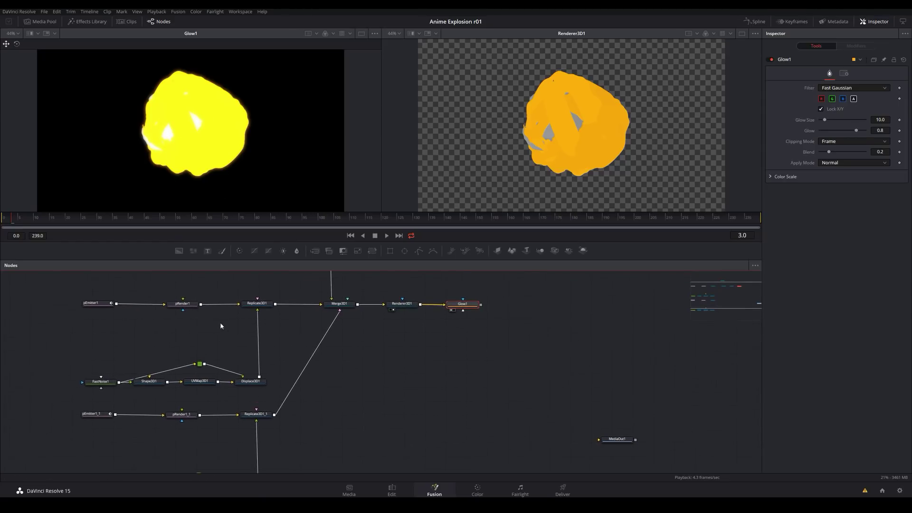
{"action": "left_click", "coordinate": [94, 415]}
{"action": "scroll", "coordinate": [94, 416], "scroll_direction": "down", "scroll_amount": 4}
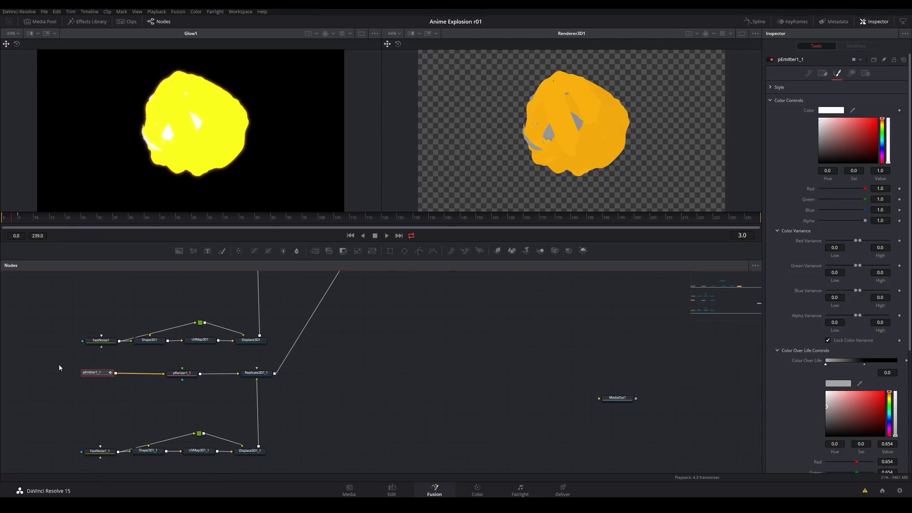
{"action": "left_click_drag", "start_coordinate": [279, 404], "coordinate": [78, 364]}
{"action": "left_click_drag", "start_coordinate": [257, 377], "coordinate": [259, 411]}
{"action": "left_click", "coordinate": [250, 374]}
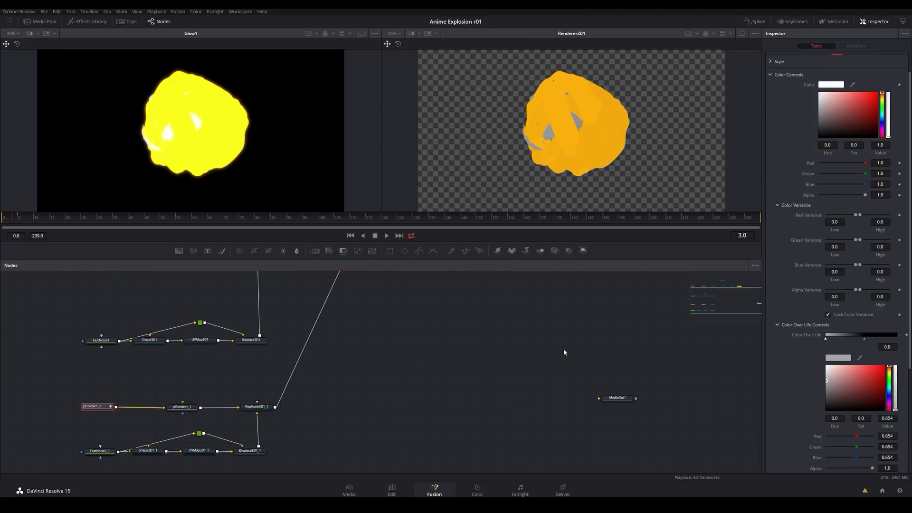
Step: Darken the starting colour of pEmitter1_1's Color Over Life to a grey of 0.236 and check it at frame 10
{"action": "left_click", "coordinate": [837, 72]}
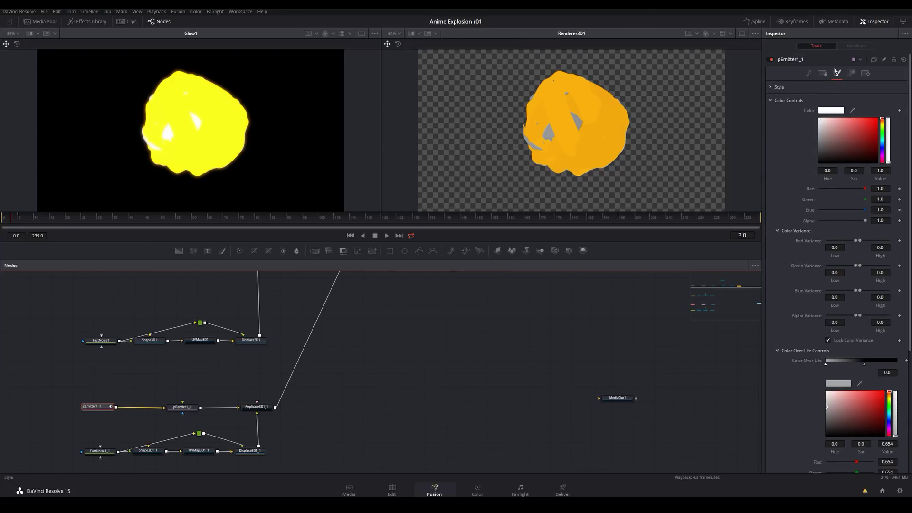
{"action": "scroll", "coordinate": [794, 225], "scroll_direction": "down", "scroll_amount": 3}
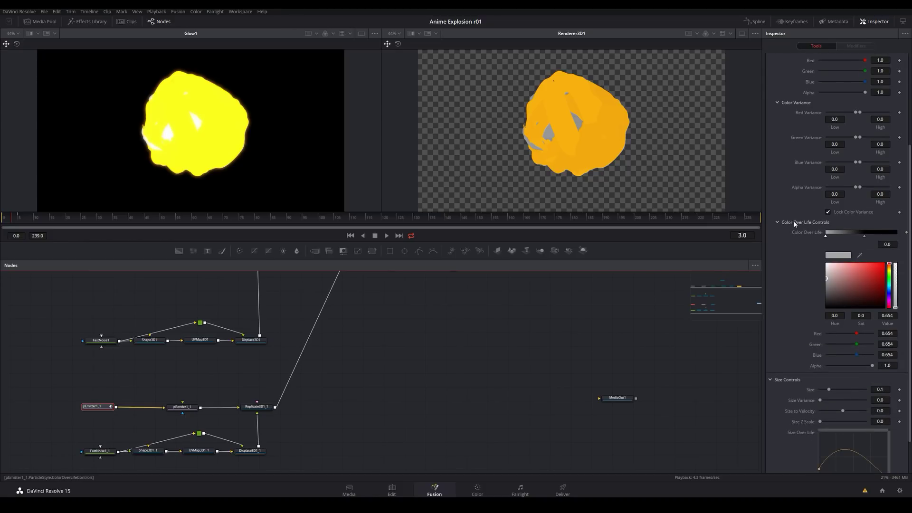
{"action": "left_click", "coordinate": [827, 238]}
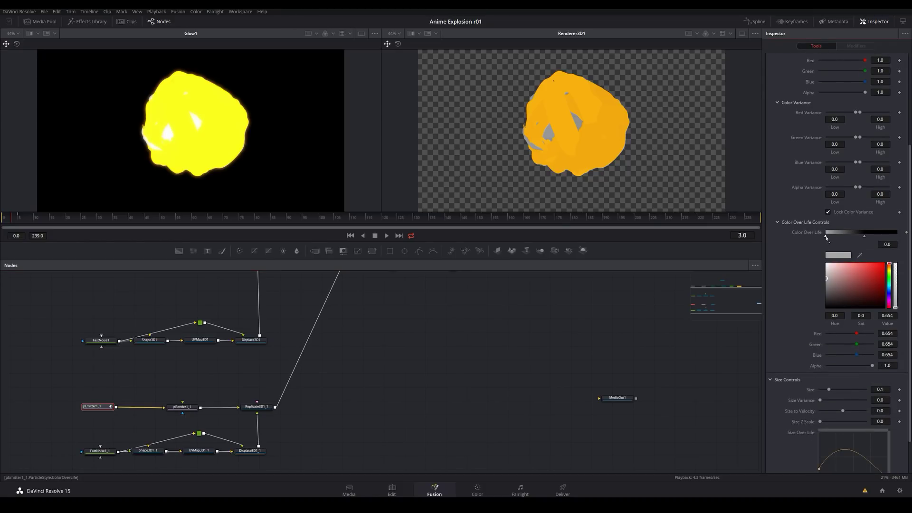
{"action": "mouse_move", "coordinate": [838, 286]}
{"action": "left_mouse_down"}
{"action": "mouse_move", "coordinate": [820, 284]}
{"action": "mouse_move", "coordinate": [819, 300]}
{"action": "left_mouse_up"}
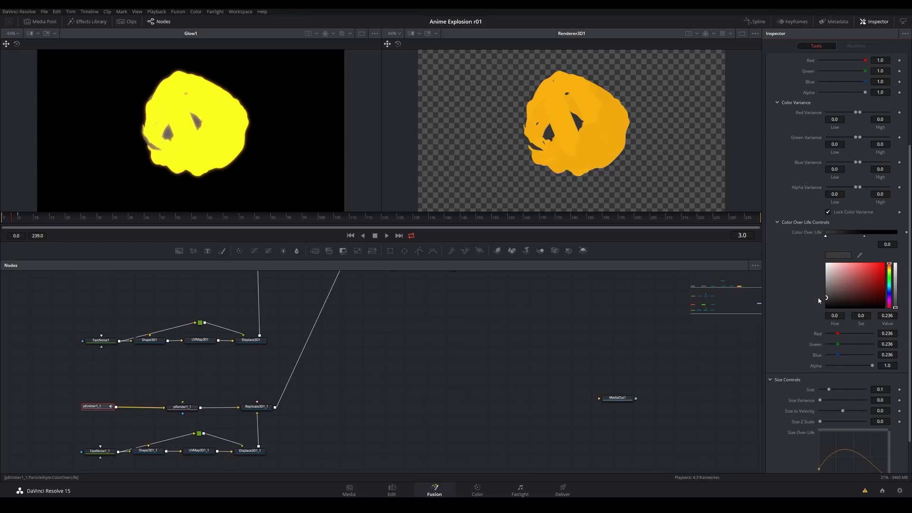
{"action": "left_click_drag", "start_coordinate": [14, 219], "coordinate": [36, 220]}
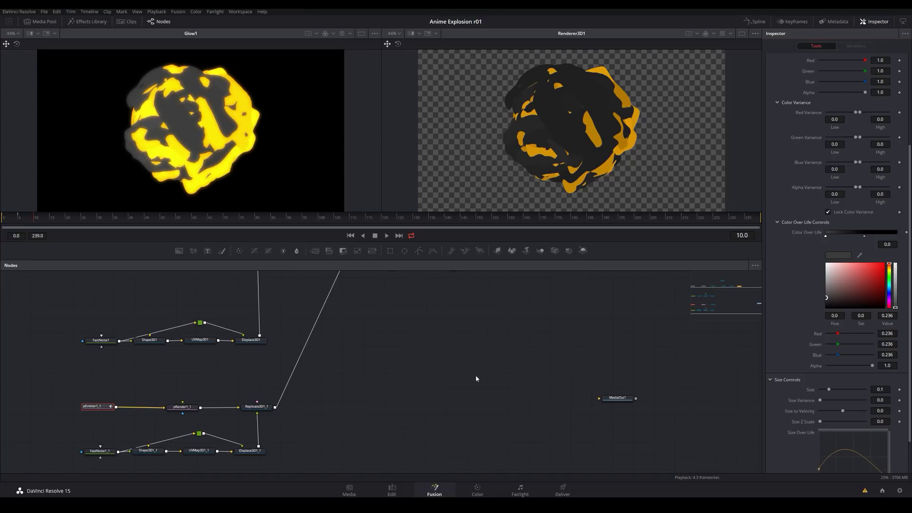
Step: Exclude the alpha channel from Glow1's glow and adjust its Glow Size and Glow strength
{"action": "scroll", "coordinate": [441, 348], "scroll_direction": "up", "scroll_amount": 8}
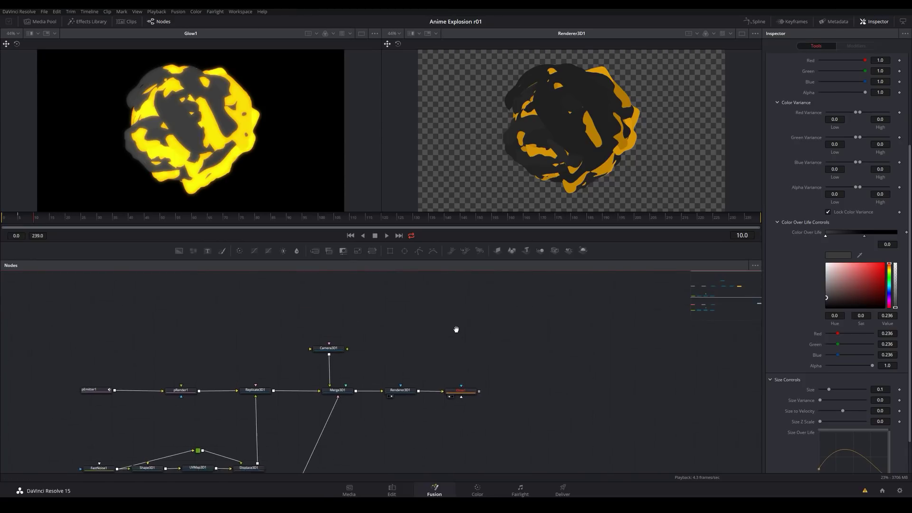
{"action": "left_click", "coordinate": [465, 390]}
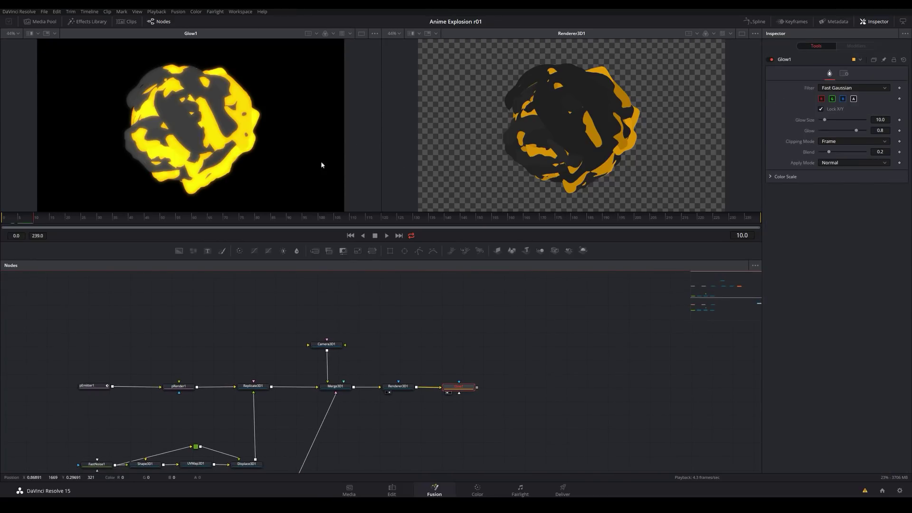
{"action": "left_click", "coordinate": [854, 99]}
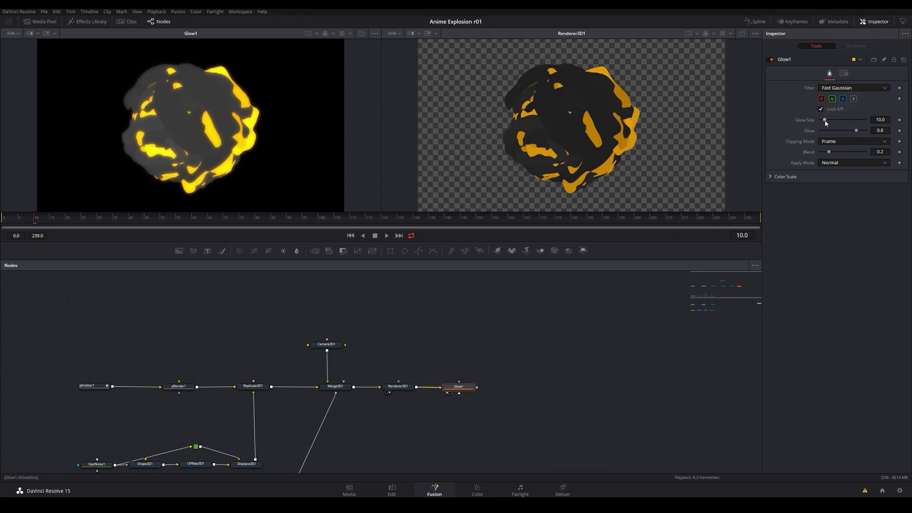
{"action": "left_click_drag", "start_coordinate": [825, 123], "coordinate": [856, 133]}
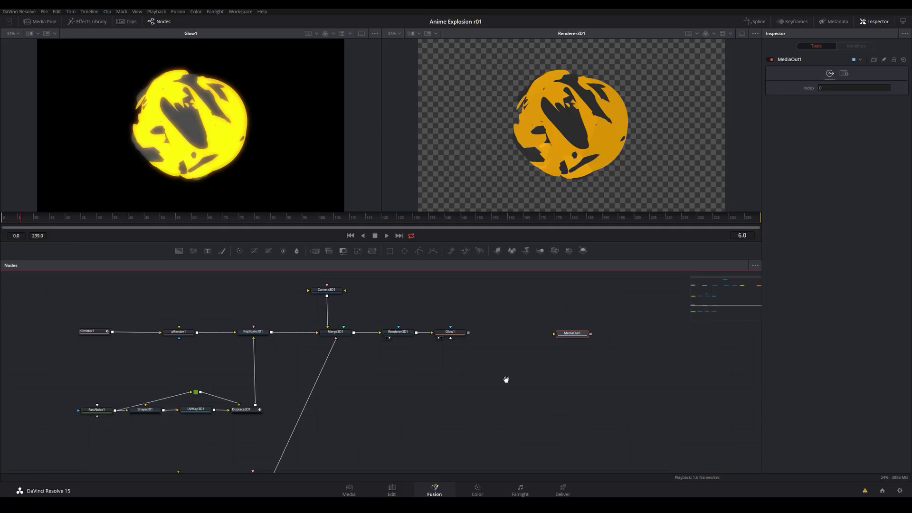
Step: Connect Glow1 to MediaOut1 and view the first frame of the timeline on the Edit page
{"action": "left_click_drag", "start_coordinate": [506, 380], "coordinate": [498, 381]}
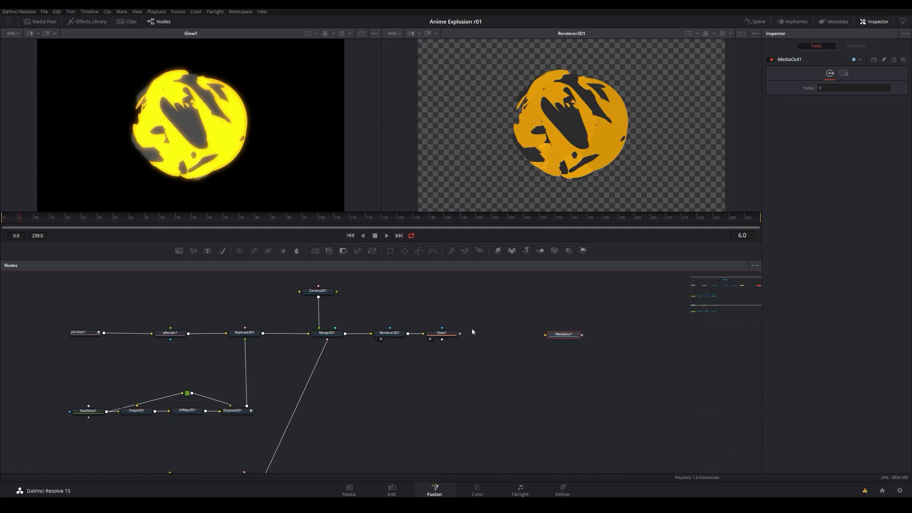
{"action": "left_click_drag", "start_coordinate": [460, 334], "coordinate": [535, 338]}
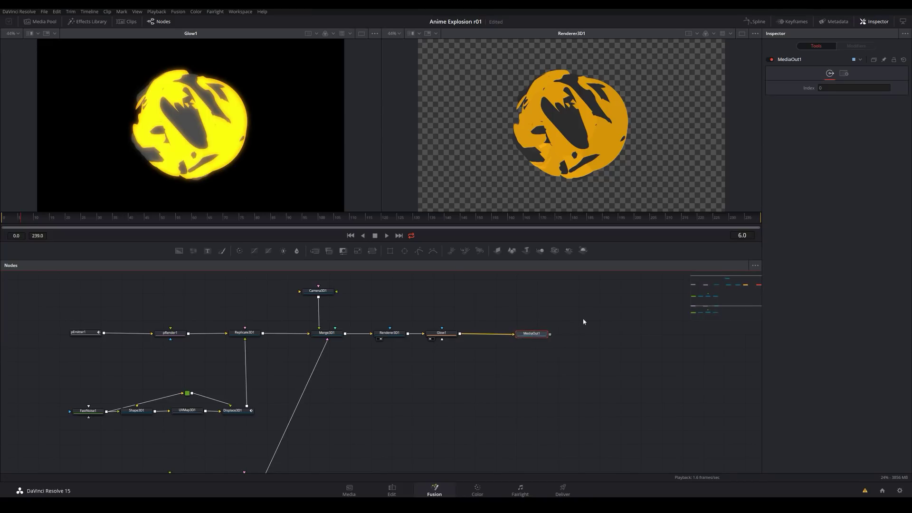
{"action": "left_click", "coordinate": [397, 491]}
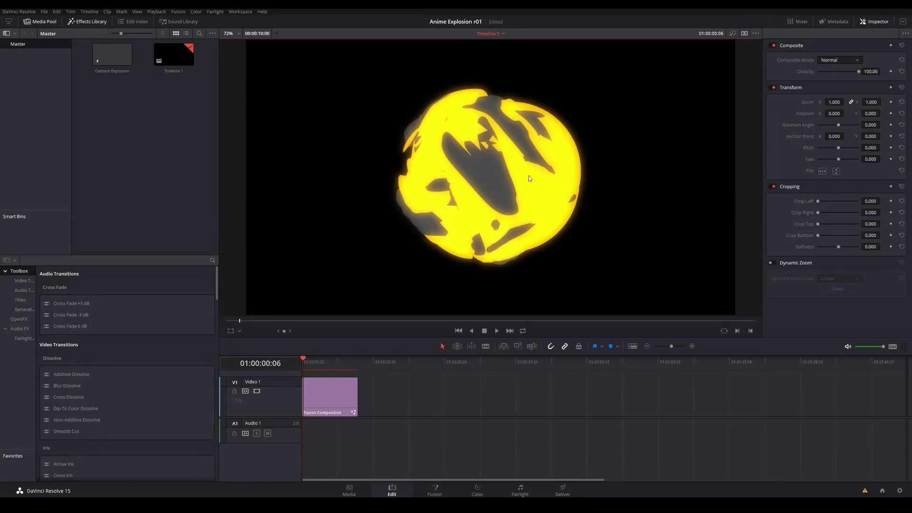
{"action": "left_click", "coordinate": [304, 361]}
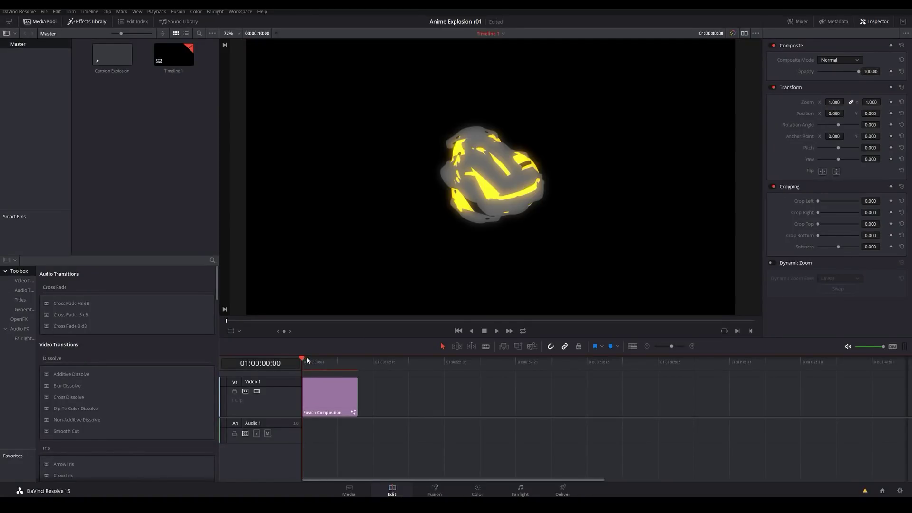